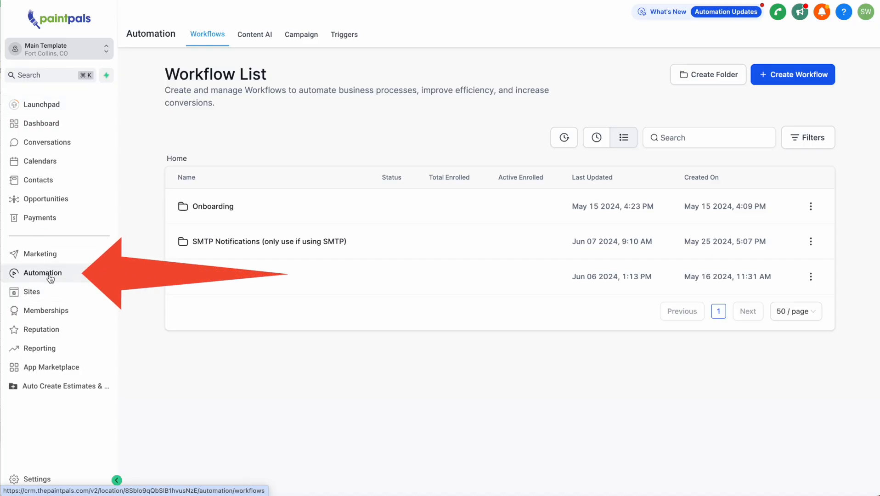
Browse into Onboarding > Assign Users > Assign Relationship Types
left_click(212, 208)
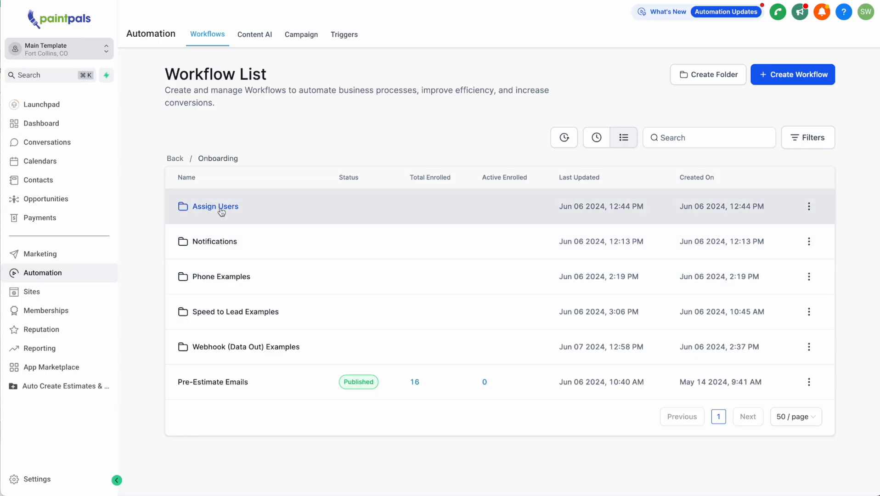
left_click(221, 211)
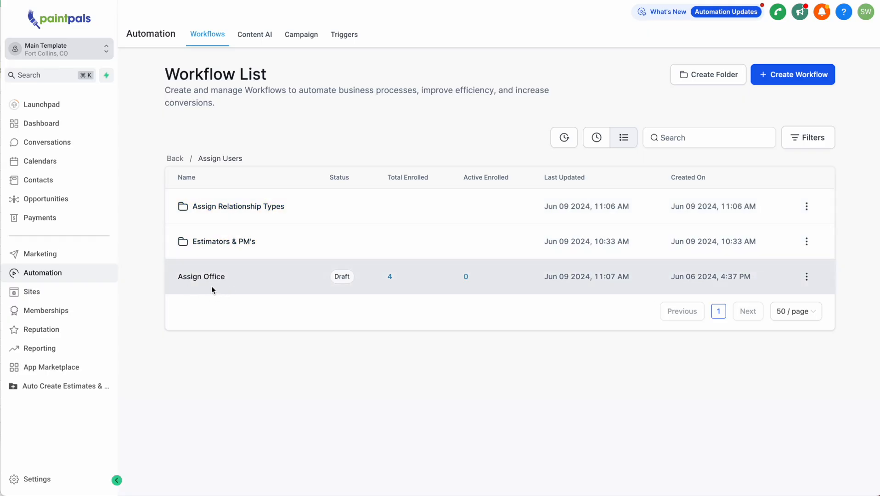
left_click(226, 210)
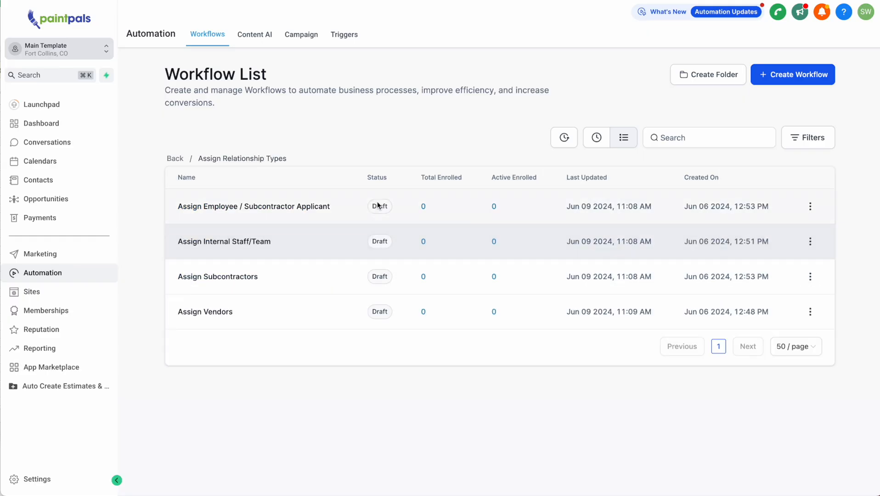
double_click(371, 178)
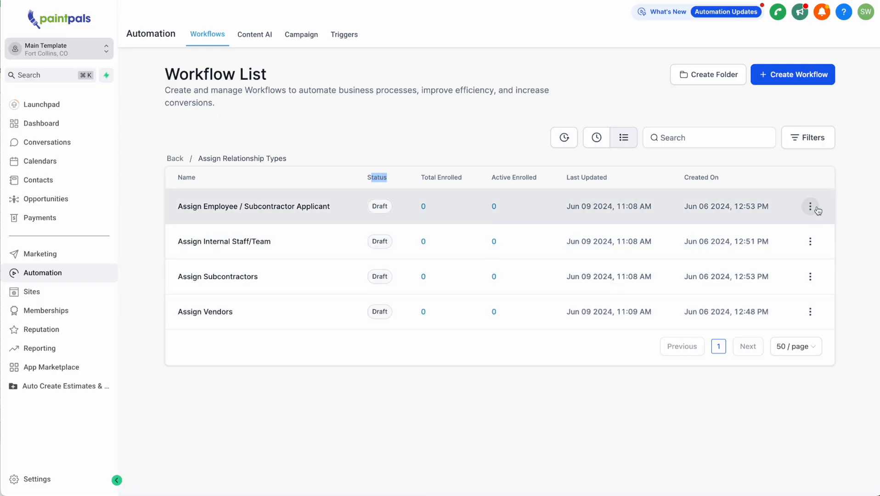
Publish the Assign Employee / Subcontractor Applicant workflow and open it in the builder
left_click(812, 206)
left_click(820, 115)
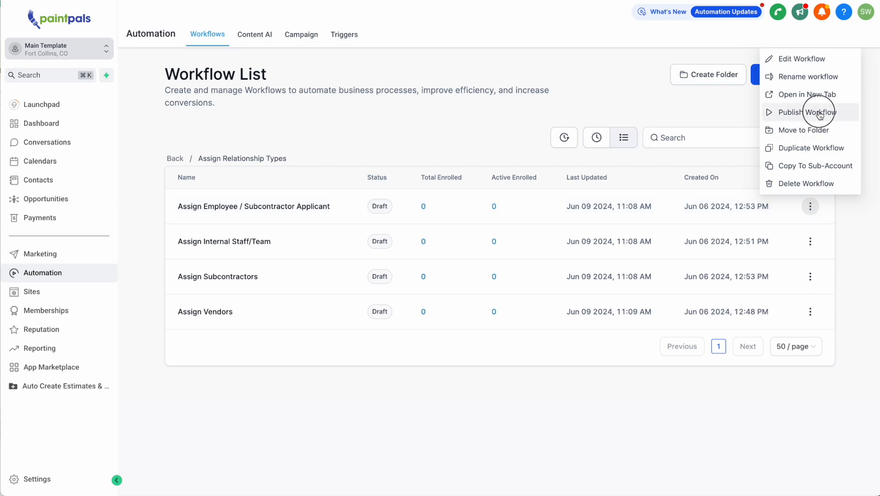
left_click(607, 303)
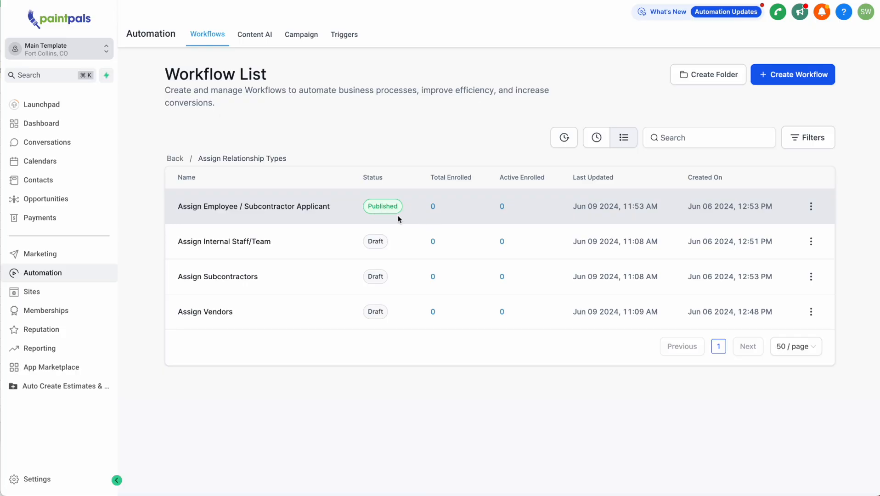
left_click(248, 211)
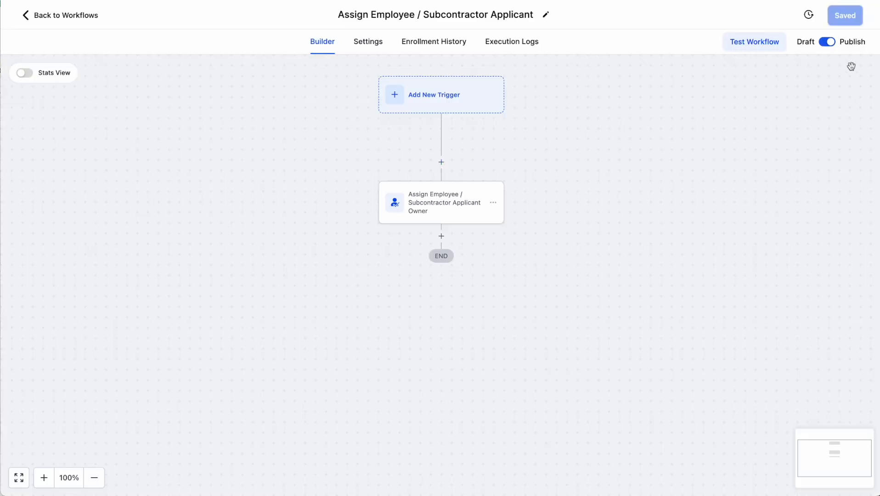
Switch Assign Employee / Subcontractor Applicant to Draft, save, and return to Assign Users
left_click(828, 44)
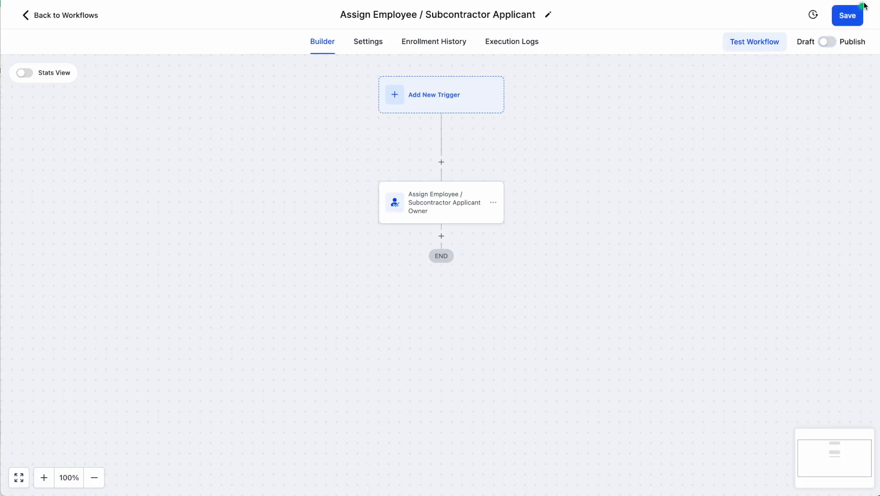
left_click(852, 17)
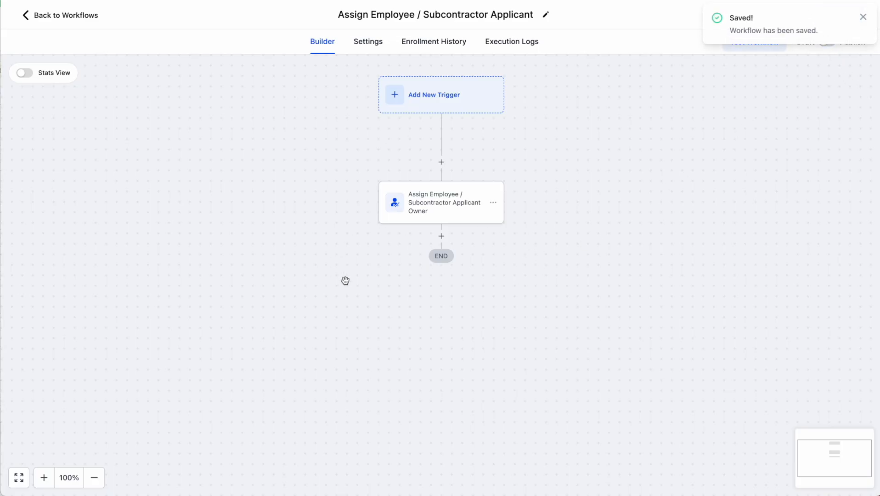
left_click(81, 15)
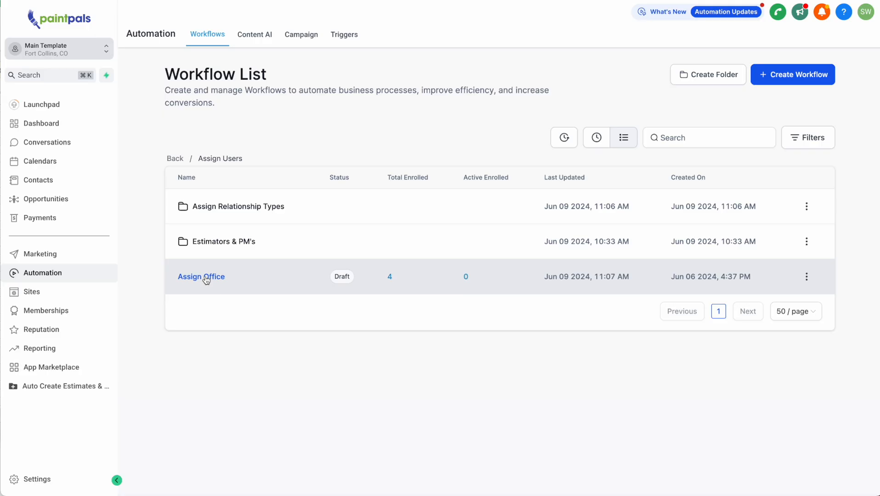
Open the Assign Office workflow and look through the Assign to Office step's USERS list
left_click(205, 278)
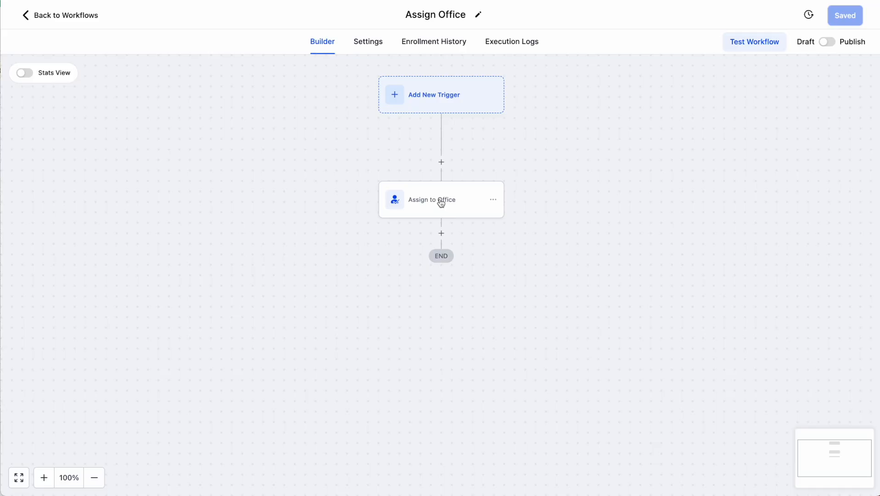
left_click(441, 204)
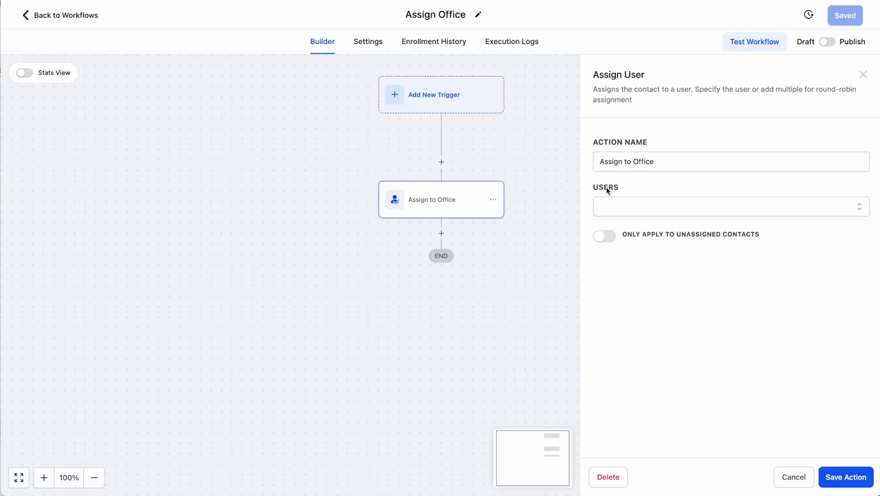
left_click(697, 210)
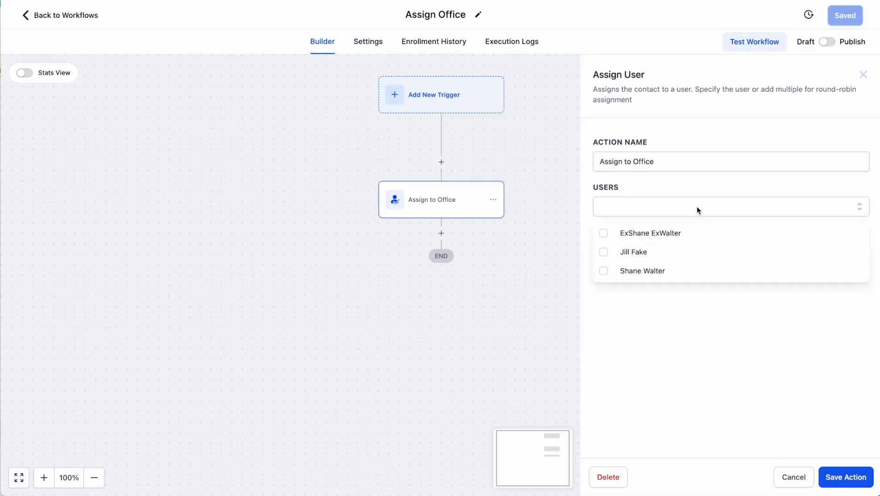
left_click(602, 253)
left_click(652, 319)
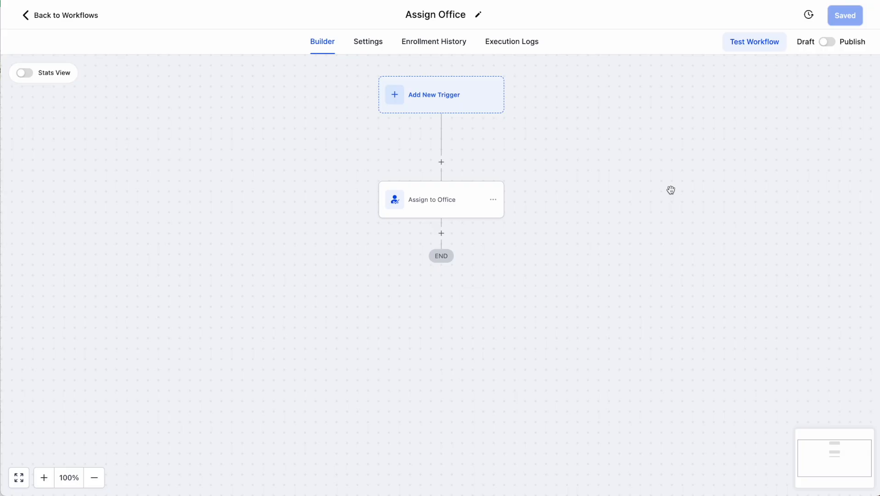
Close the Assign to Office settings unchanged and begin adding a step above it
left_click(431, 209)
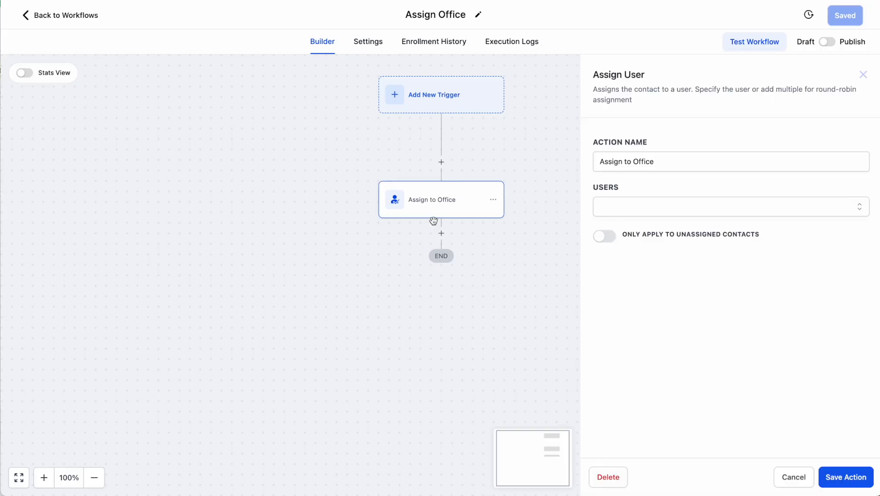
left_click(863, 74)
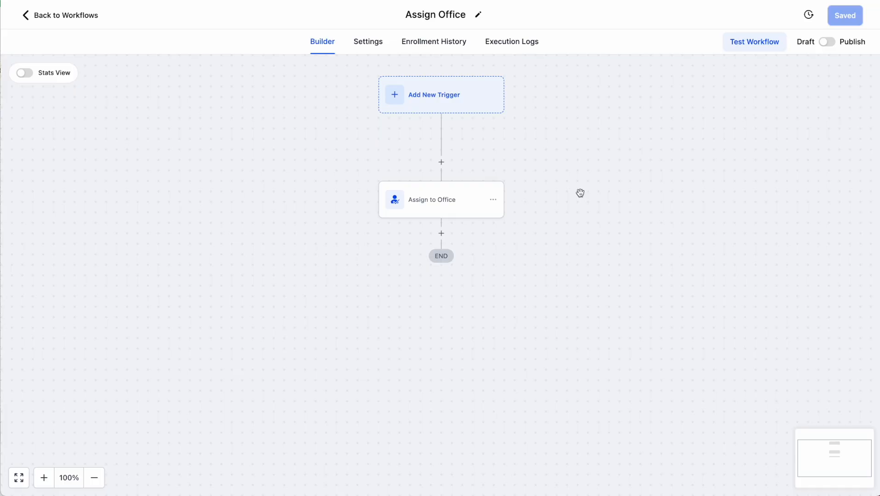
left_click(442, 164)
Add a Remove Assigned User action above Assign to Office
left_click(856, 75)
left_click(442, 163)
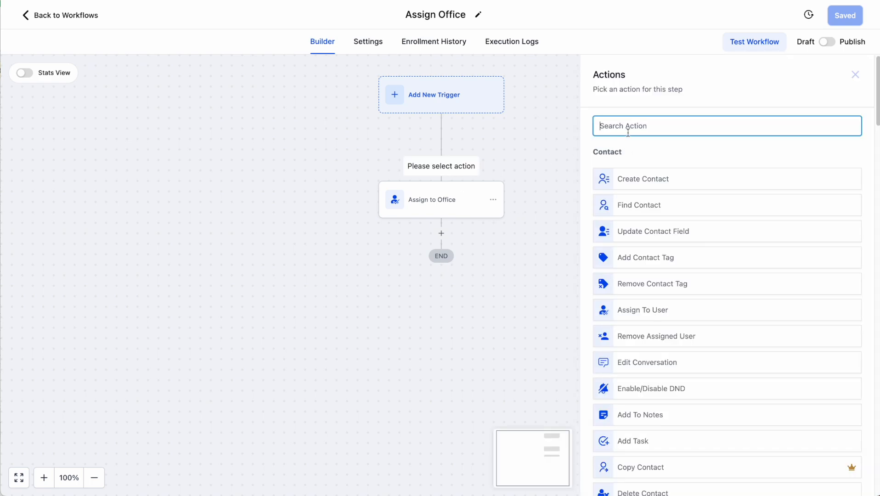
type("remove")
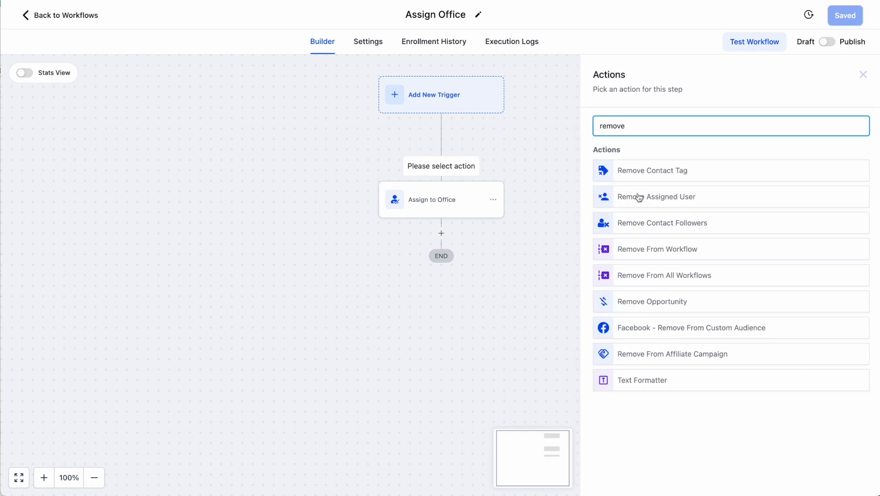
left_click(684, 199)
left_click(844, 477)
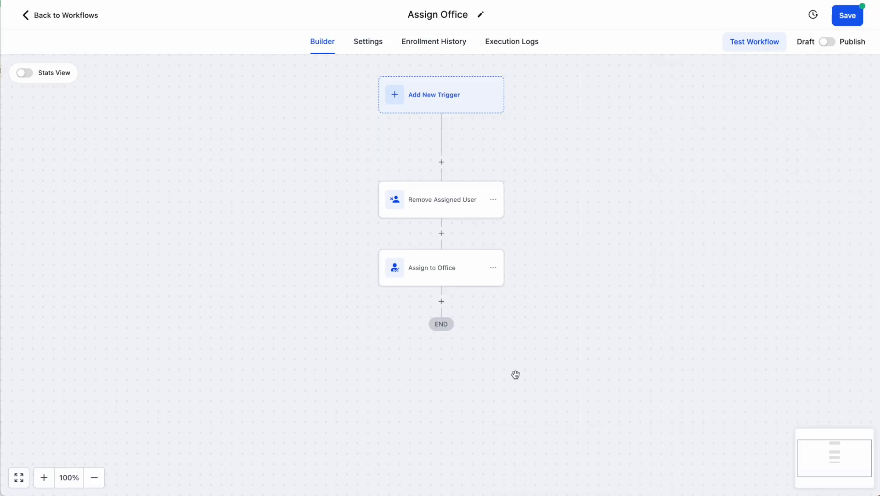
Delete the Assign to Office action and save the workflow
left_click(494, 271)
left_click(531, 348)
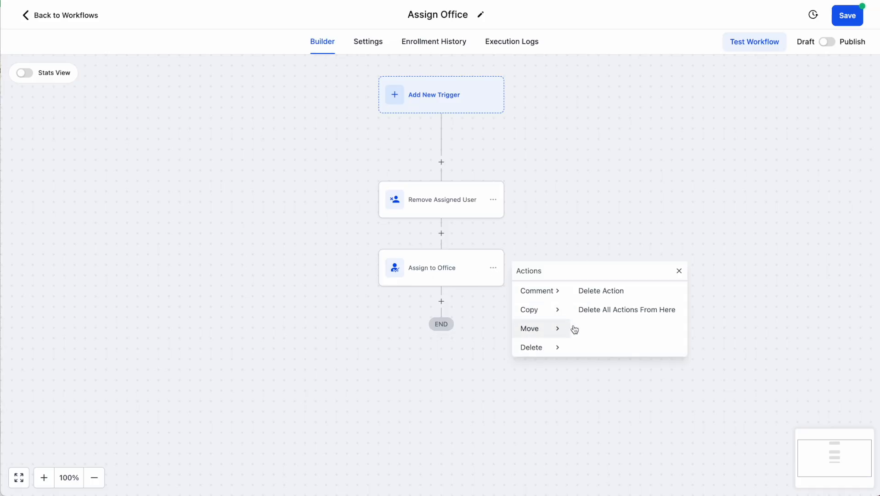
left_click(601, 291)
left_click(563, 282)
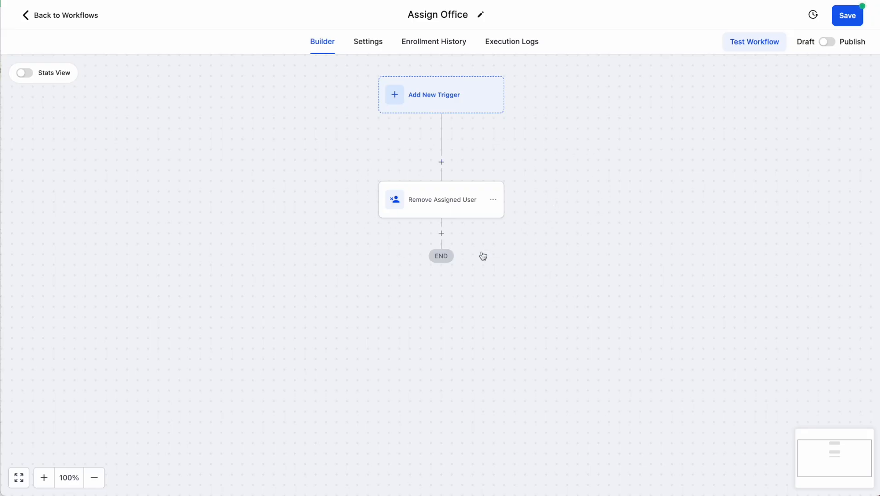
left_click(448, 201)
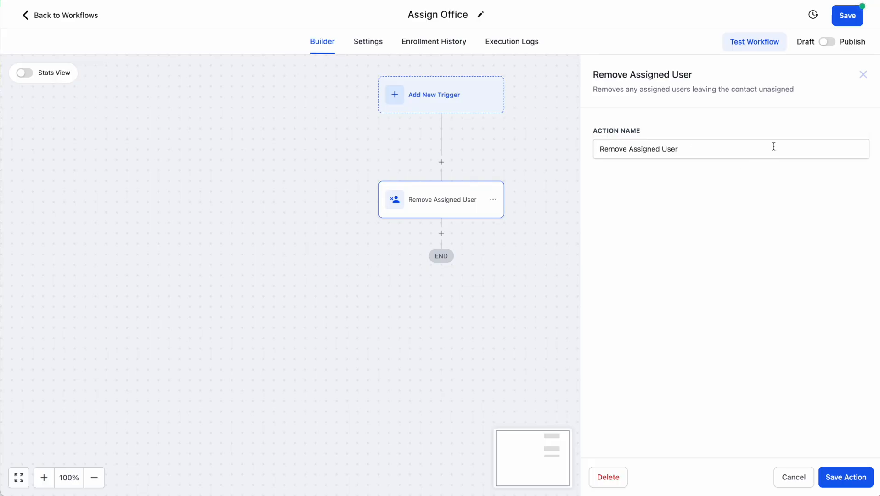
left_click(863, 75)
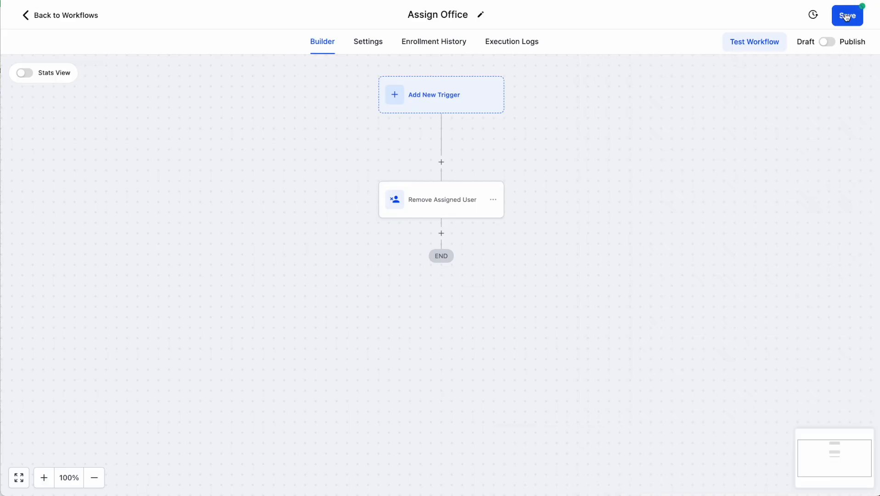
left_click(847, 17)
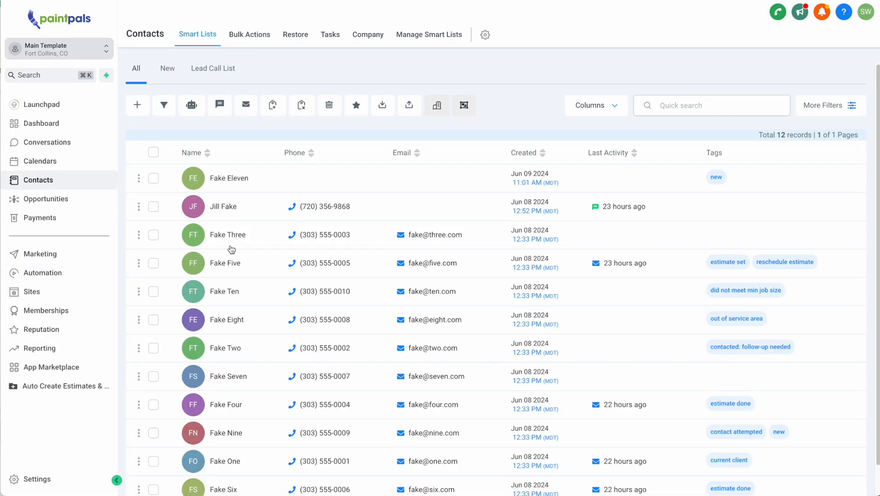
Open the test contact's record and clear its Owner (Assign To)
left_click(232, 263)
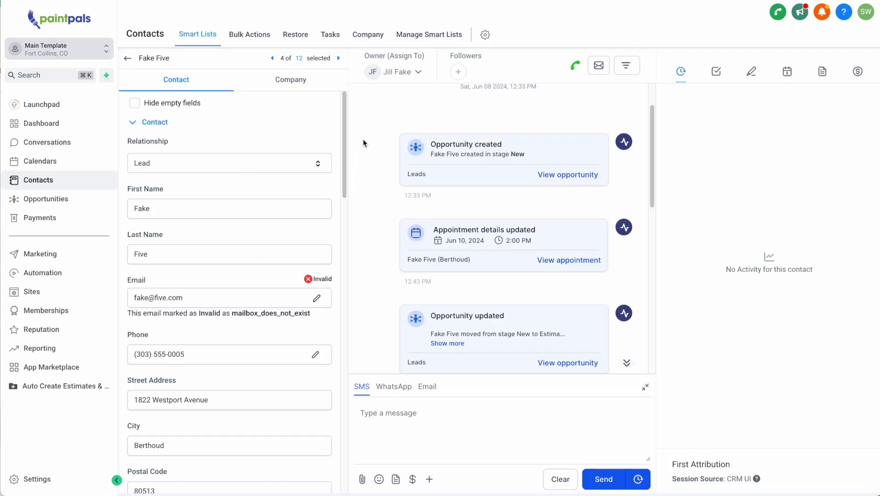
left_click(399, 73)
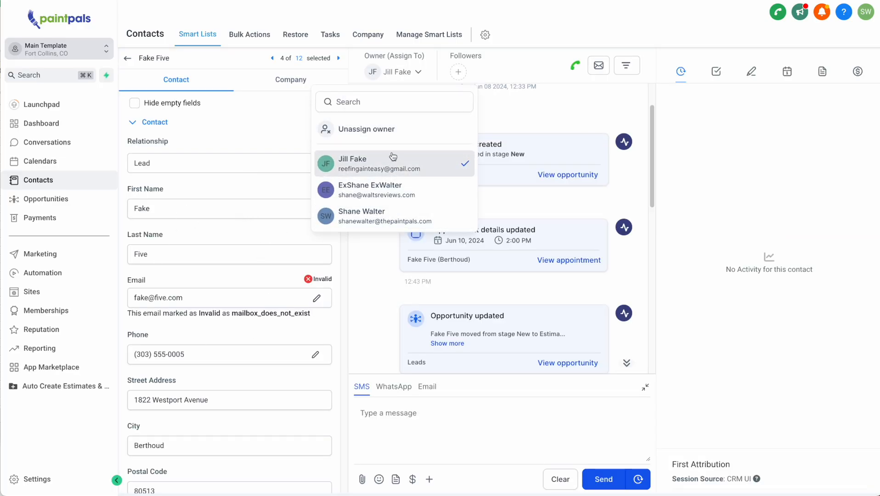
left_click(353, 131)
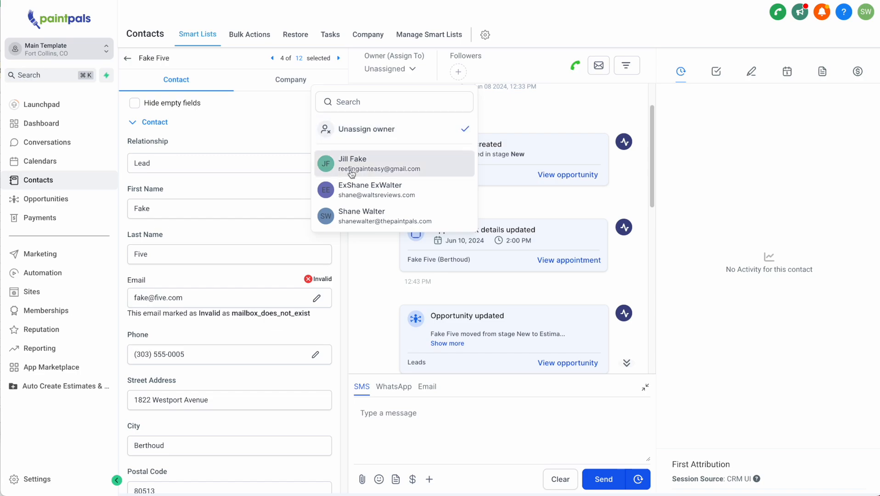
left_click(528, 18)
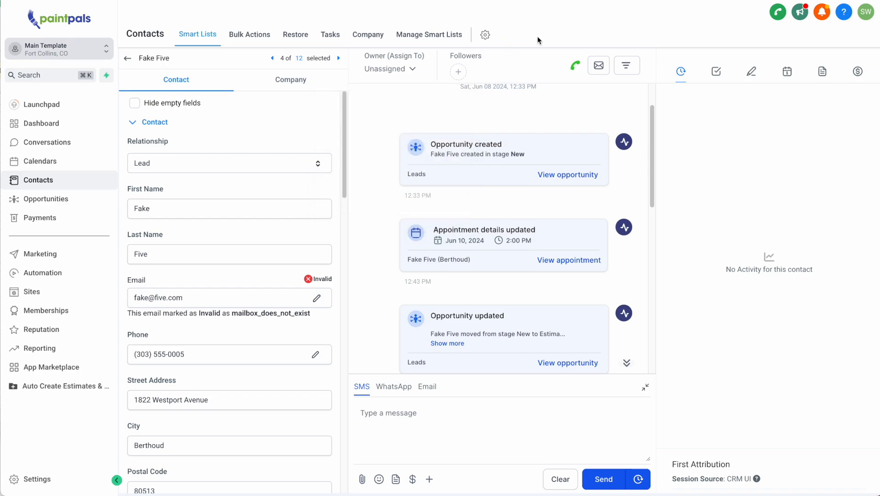
Make one user the contact's owner, then switch to another user; reopen Assign Office
left_click(410, 70)
left_click(405, 99)
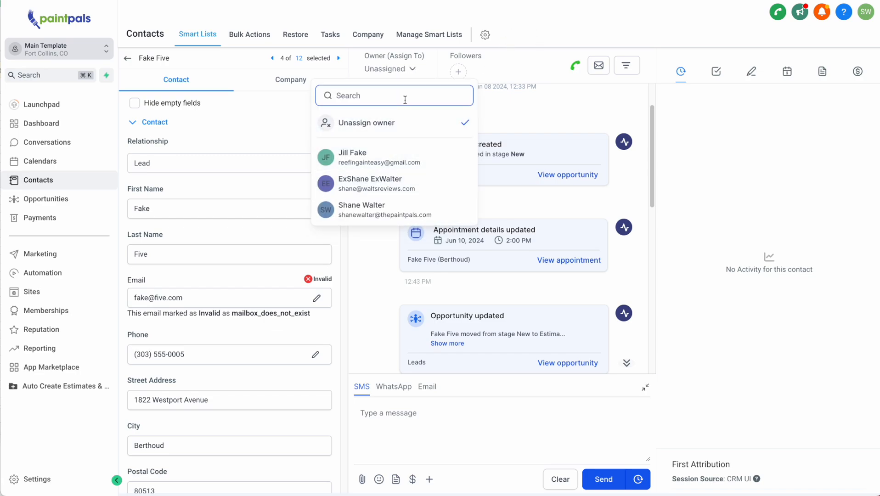
left_click(388, 158)
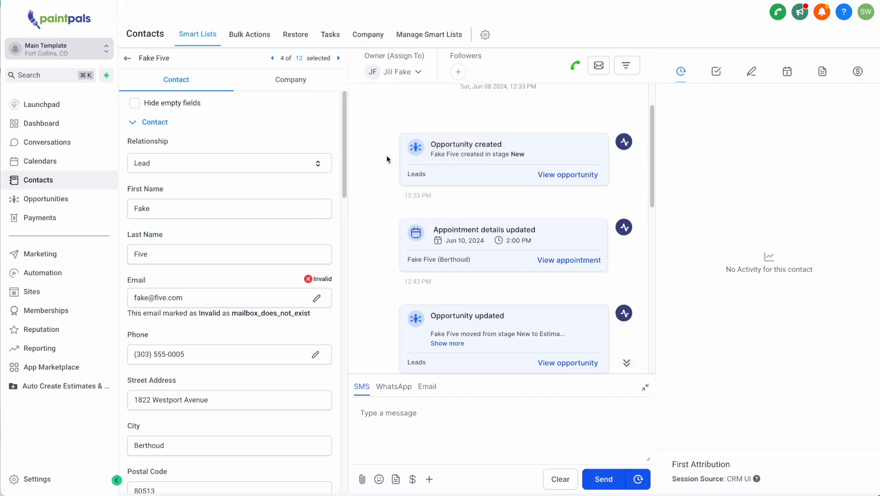
left_click(396, 72)
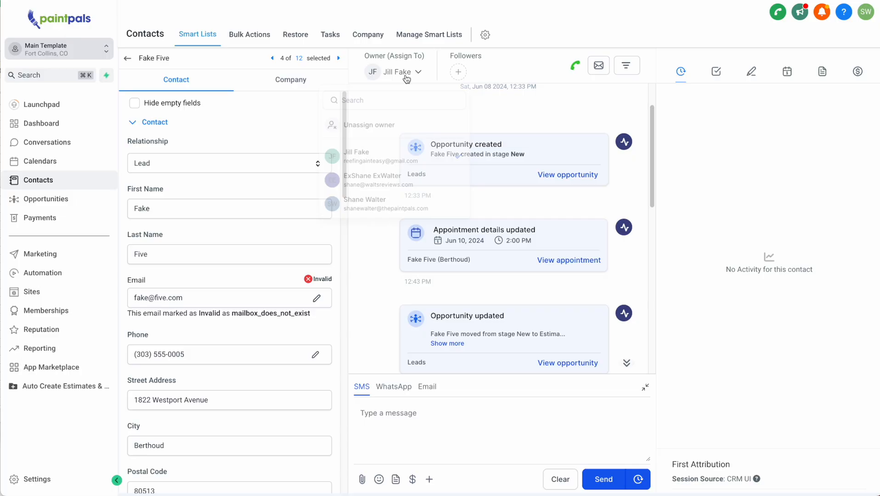
left_click(381, 192)
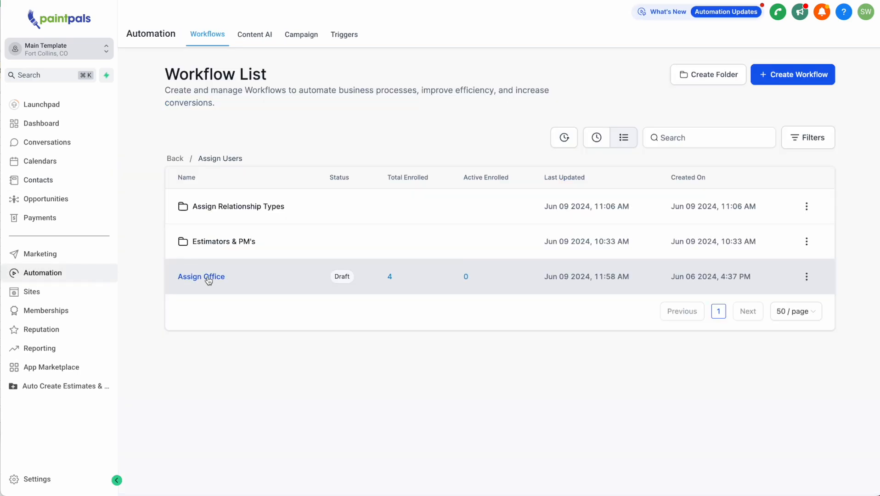
left_click(208, 280)
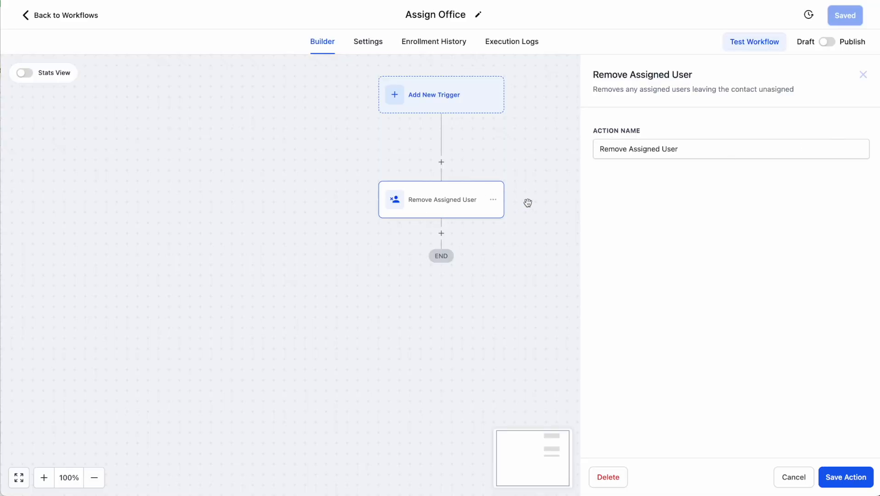
Close the Remove Assigned User panel, publish and save Assign Office, then open Assign Relationship Types
left_click(864, 75)
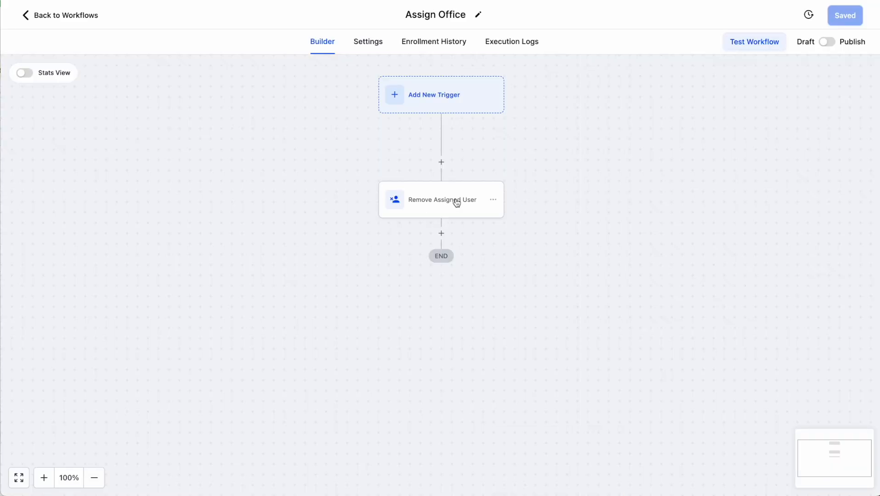
left_click(828, 42)
left_click(847, 18)
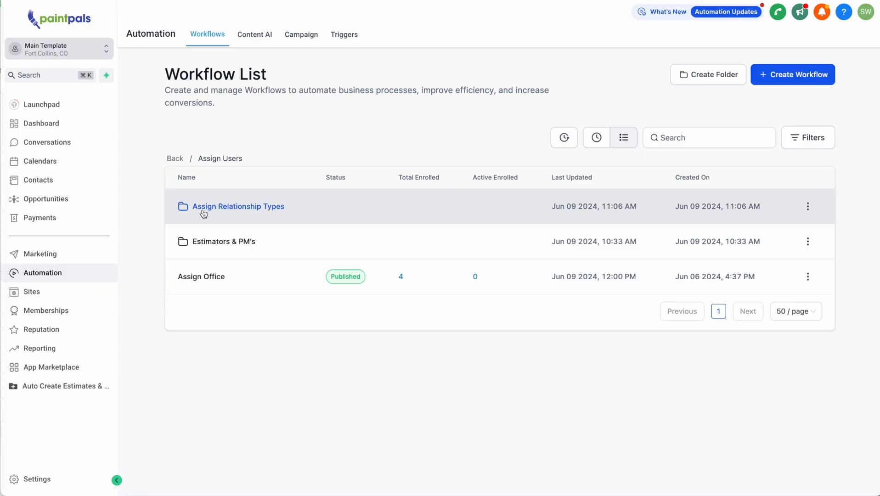
left_click(269, 209)
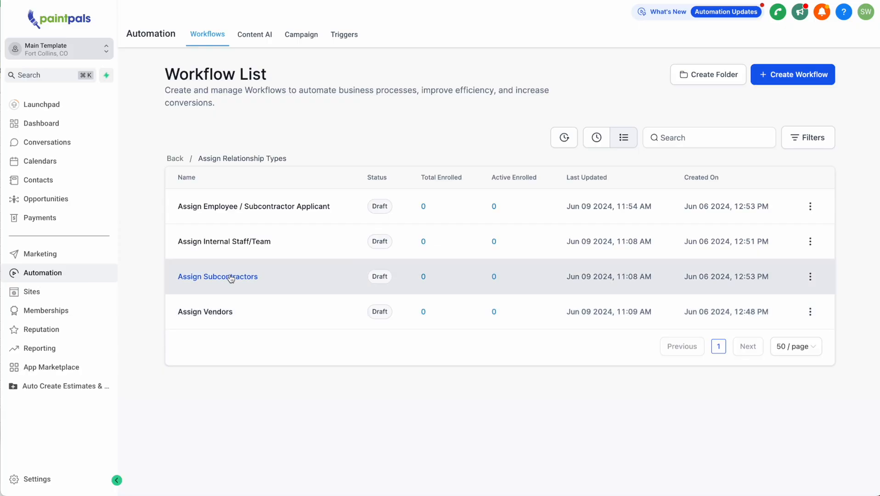
left_click(230, 277)
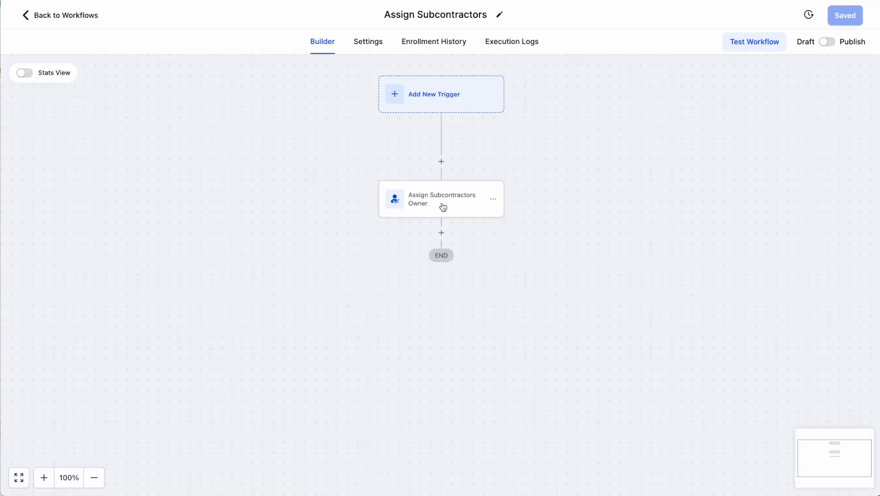
left_click(443, 207)
left_click(676, 212)
left_click(614, 269)
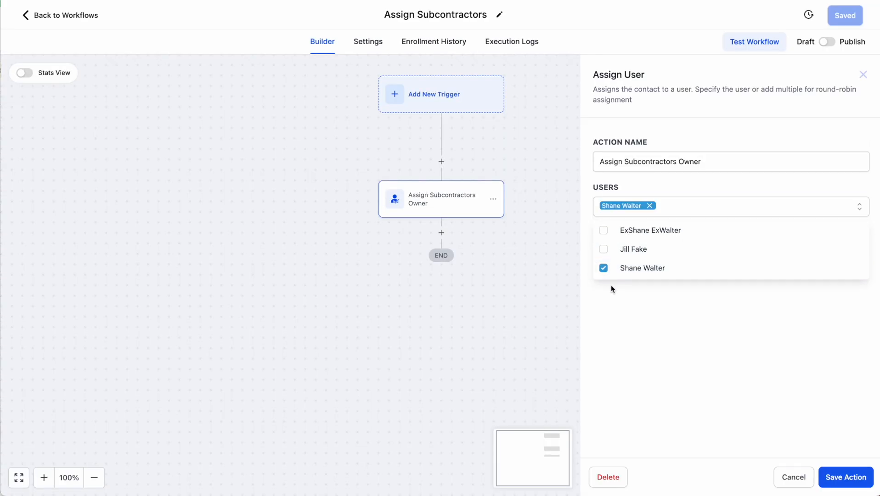
left_click(855, 486)
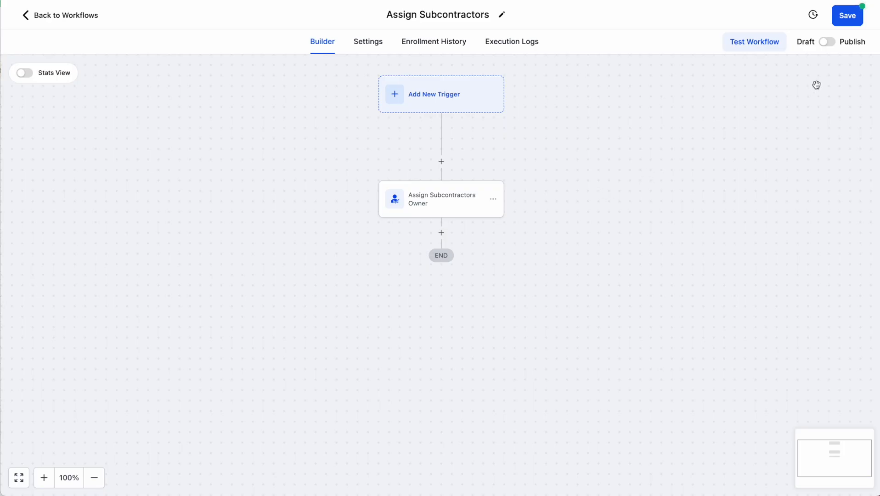
left_click(24, 17)
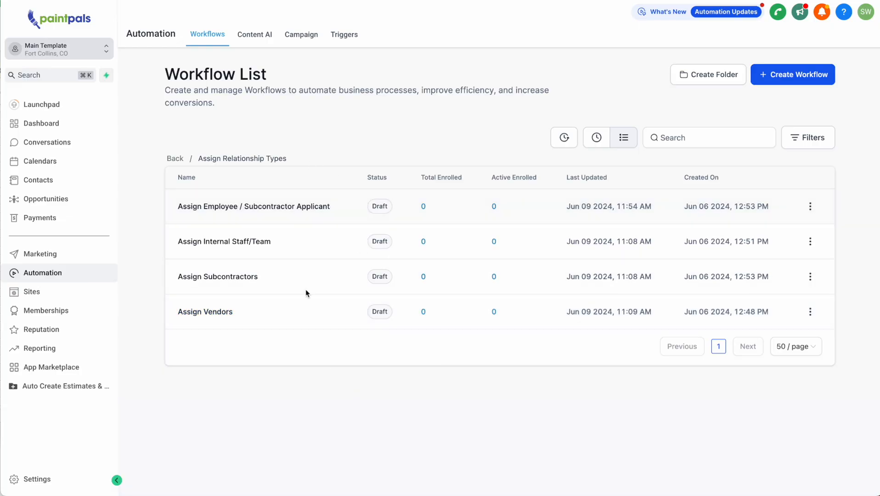
Navigate to Estimators & PM's and open the Solo - Name Estimator & PM workflow
left_click(174, 158)
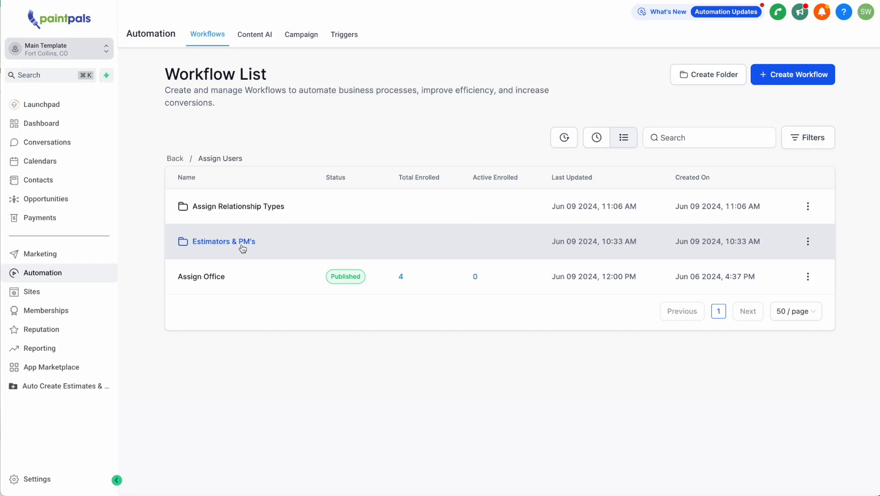
left_click(242, 244)
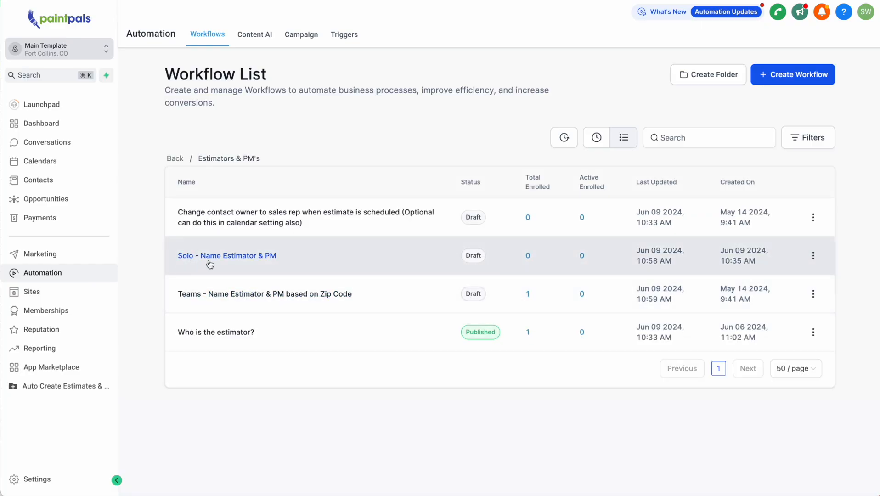
left_click(258, 261)
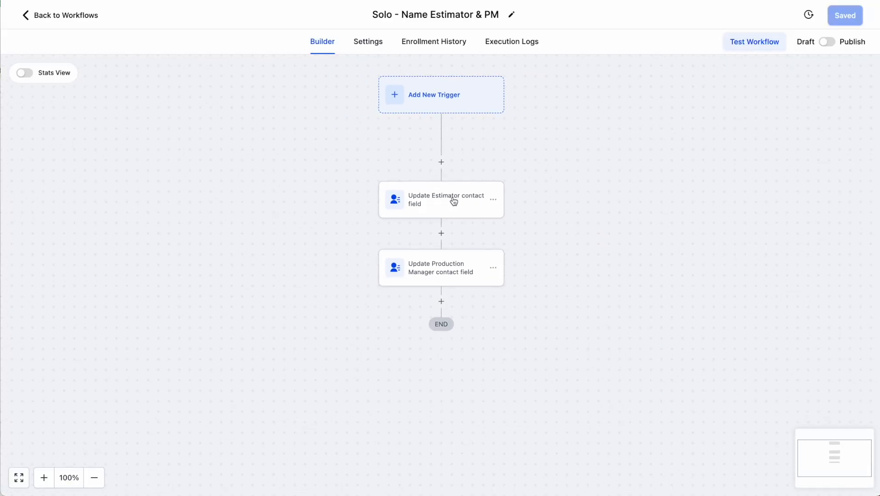
Set the Estimator update to Enter Name(s) and review the Production Manager options unchanged
left_click(454, 201)
left_click(785, 240)
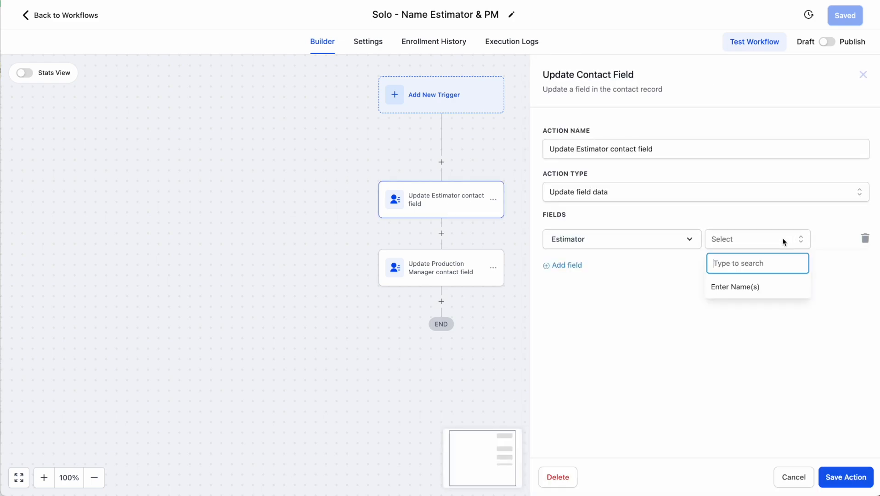
left_click(781, 290)
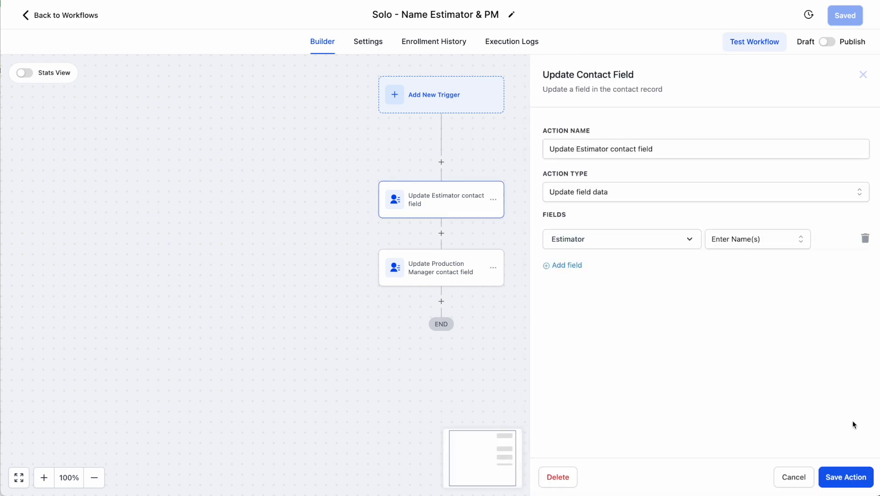
left_click(859, 473)
left_click(433, 272)
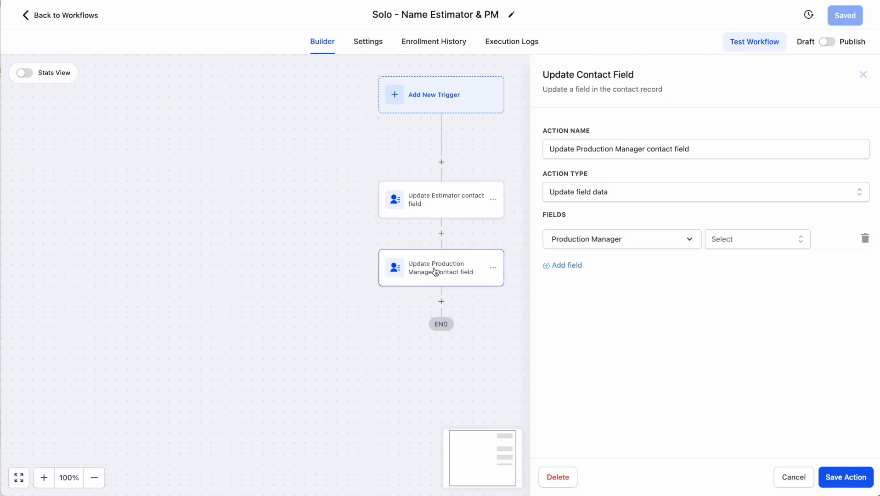
left_click(767, 244)
key("Escape")
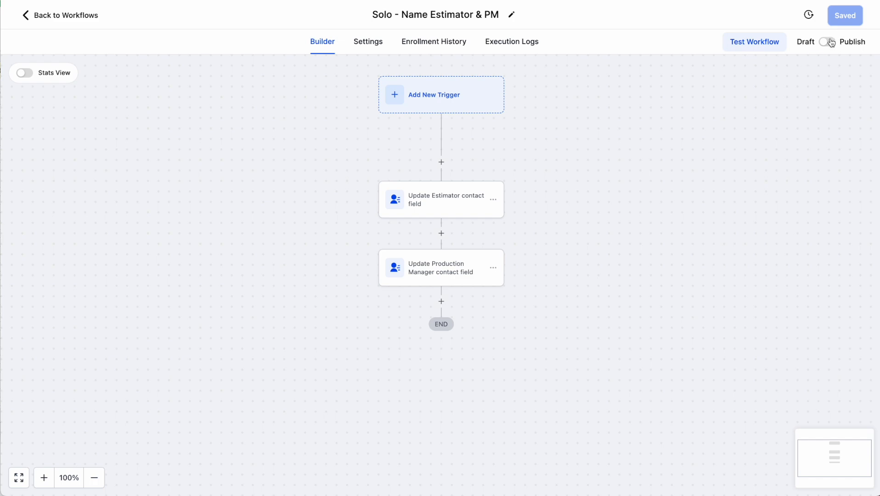
Go back from the Solo workflow builder to the Estimators & PM's list
left_click(67, 16)
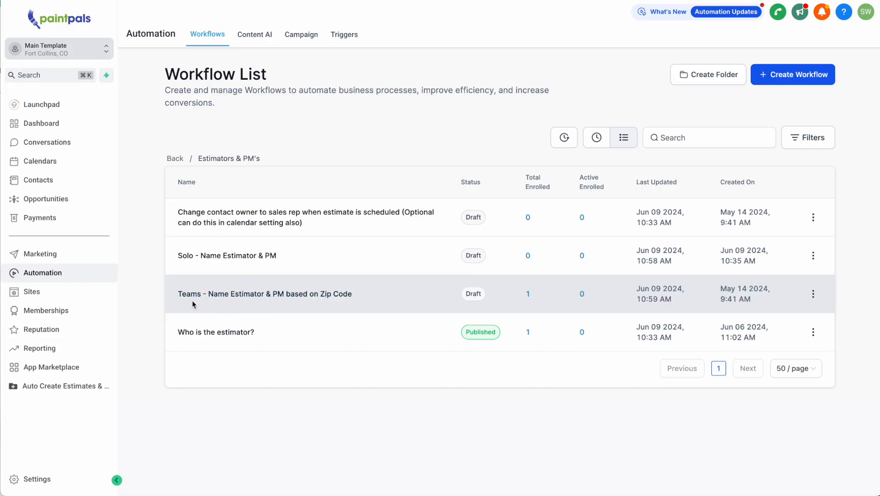
Open the Teams - Name Estimator & PM based on Zip Code workflow and scroll through its branches
left_click(292, 299)
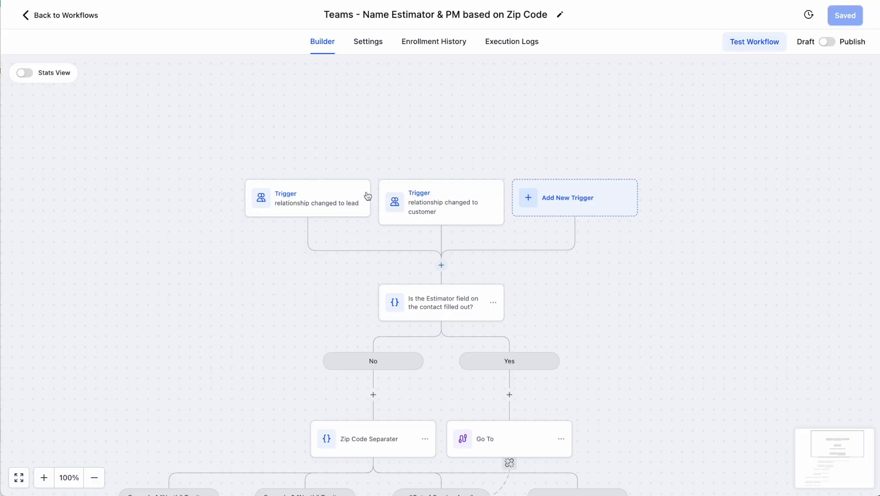
scroll(378, 250, "down", 2)
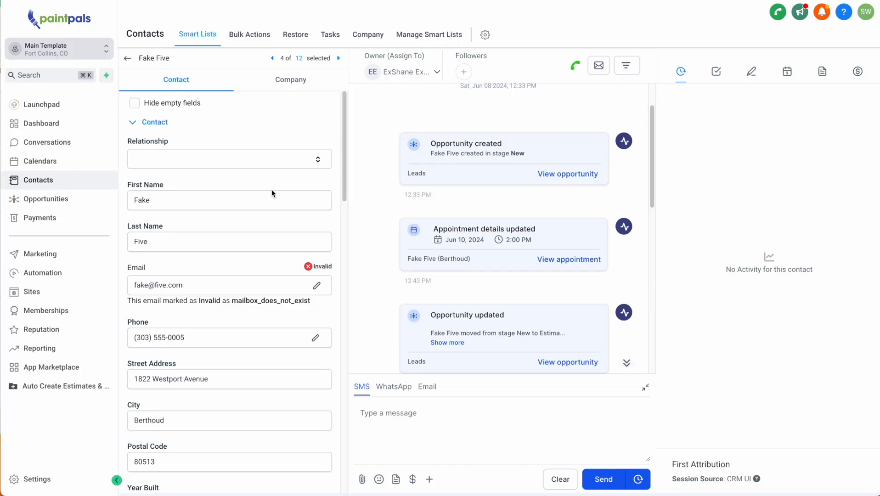
Change the contact's Relationship from Lead to Customer and save
left_click(256, 166)
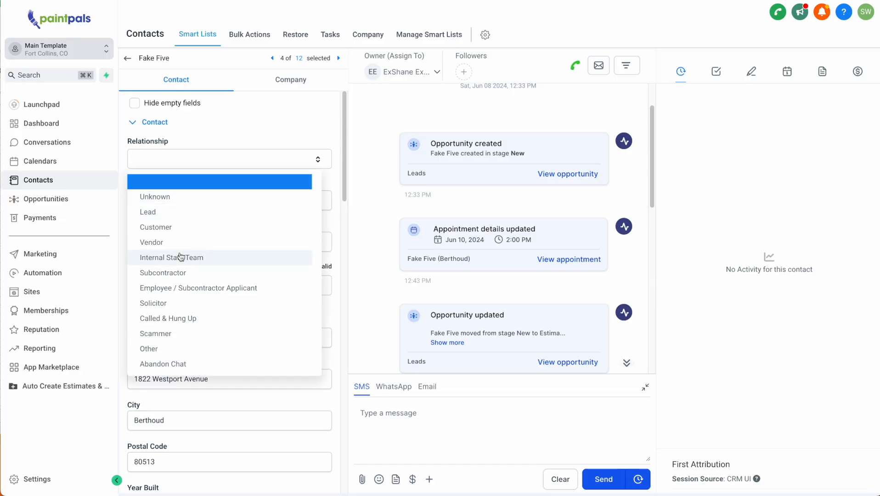
left_click(151, 213)
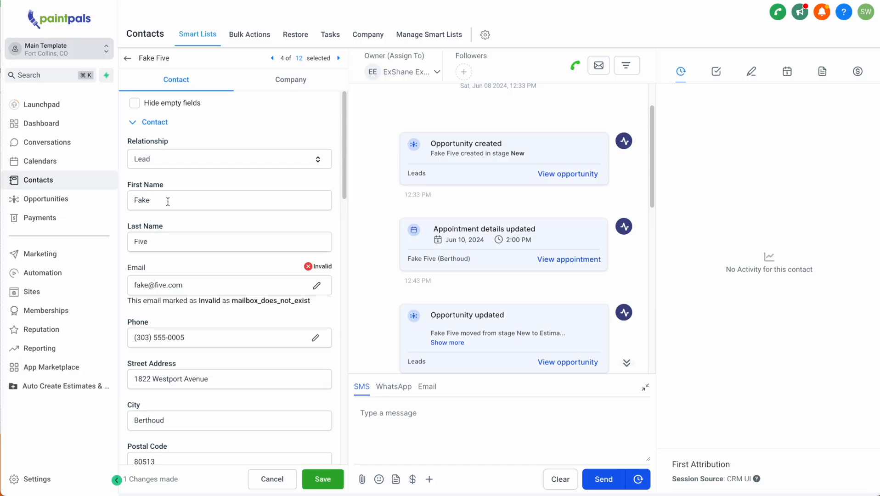
left_click(184, 159)
left_click(175, 227)
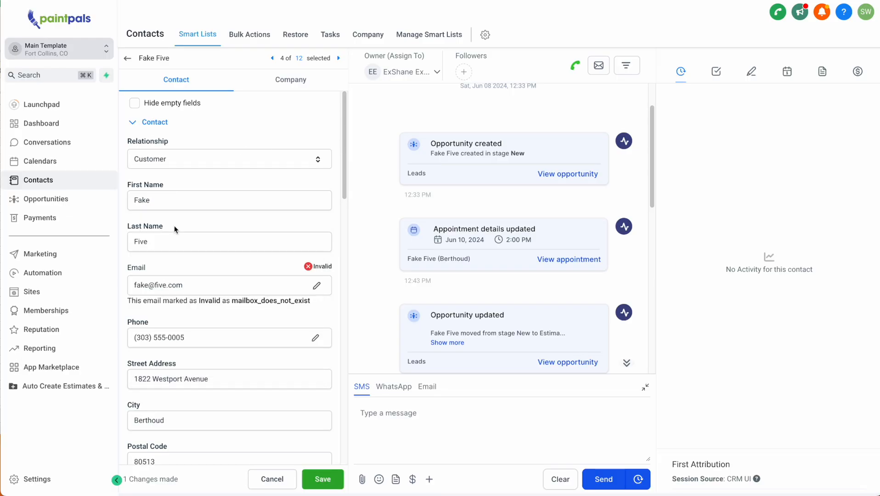
left_click(323, 479)
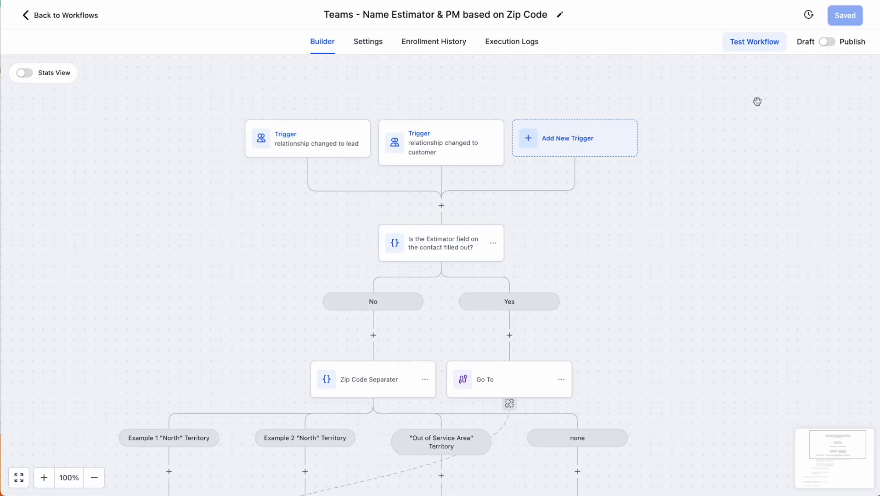
Publish and save the Teams zip-code estimator workflow
left_click(827, 42)
left_click(848, 19)
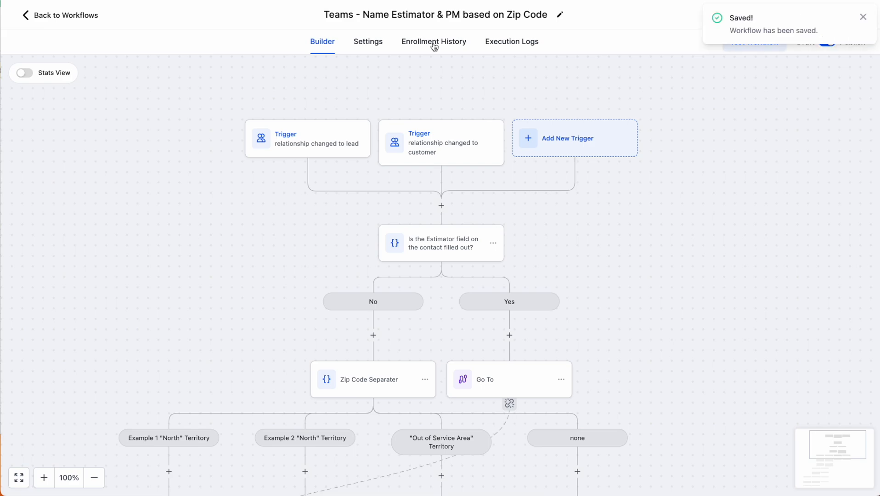
left_click(860, 16)
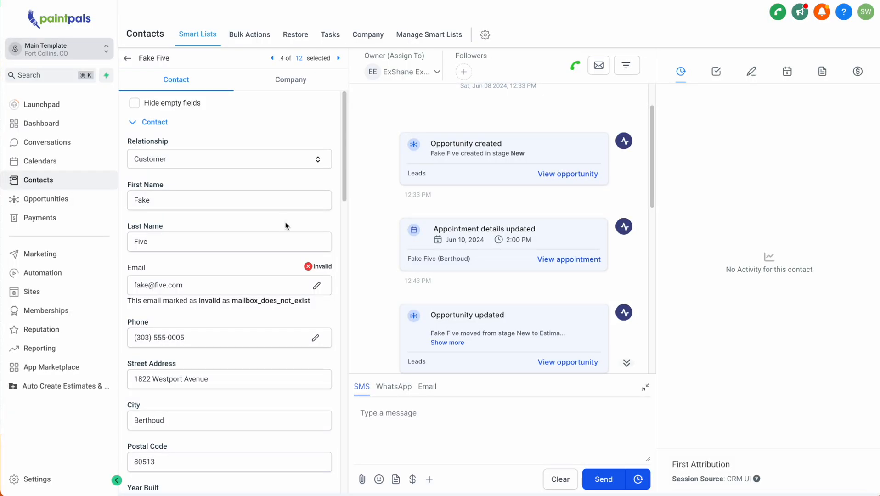
Expand the test contact's Automation section to confirm it has no active workflows
left_click(142, 123)
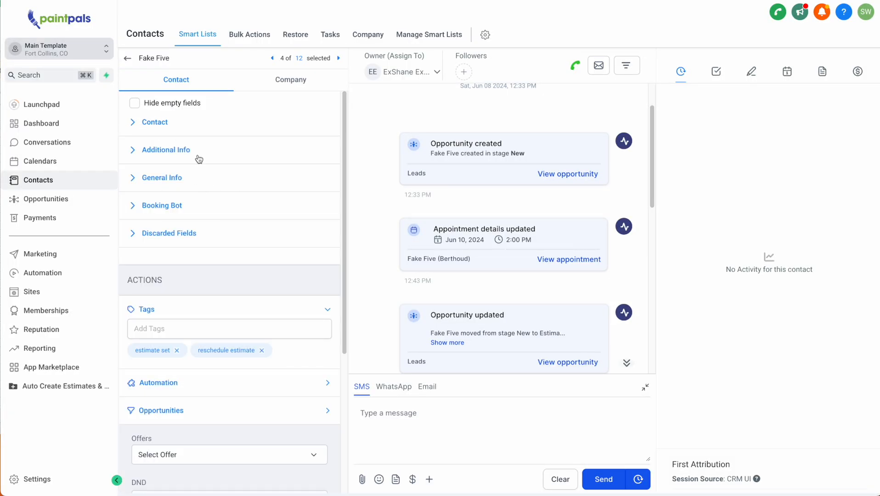
scroll(184, 158, "down", 5)
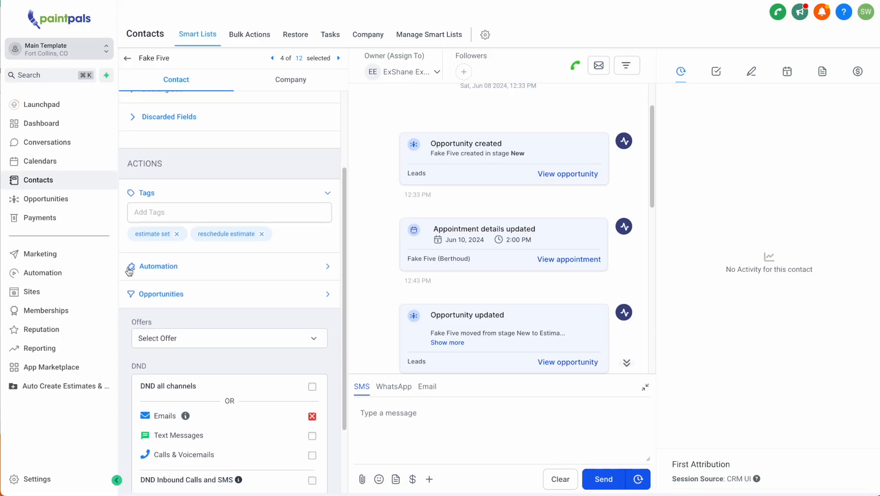
left_click(325, 269)
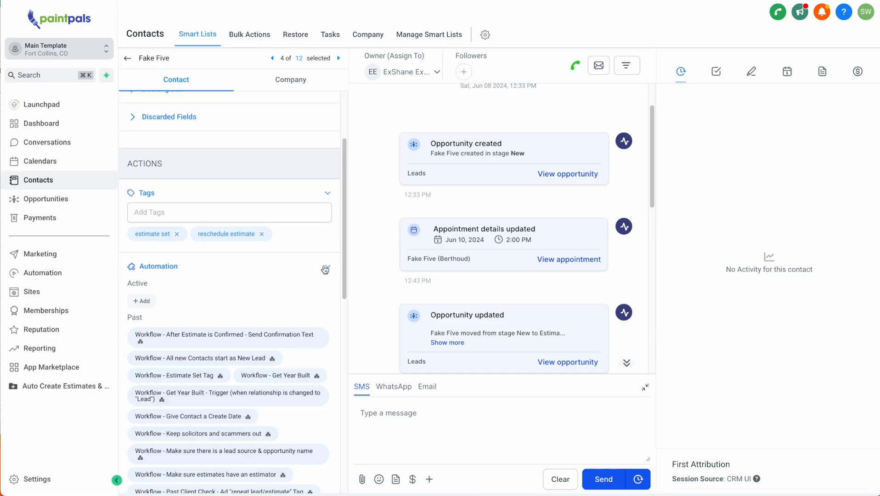
scroll(260, 269, "down", 8)
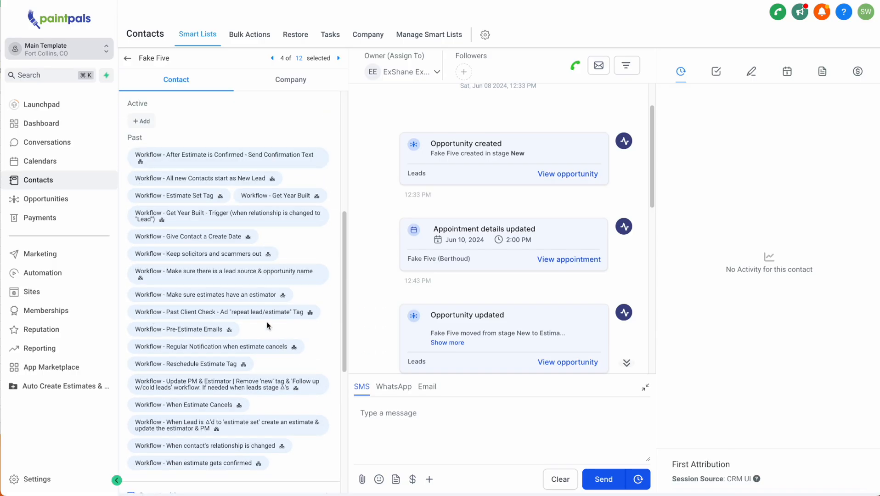
scroll(166, 241, "up", 5)
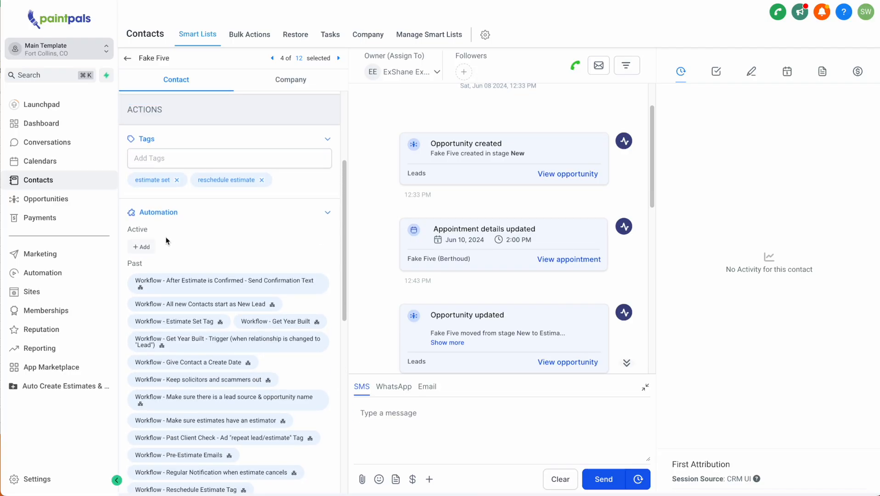
double_click(133, 229)
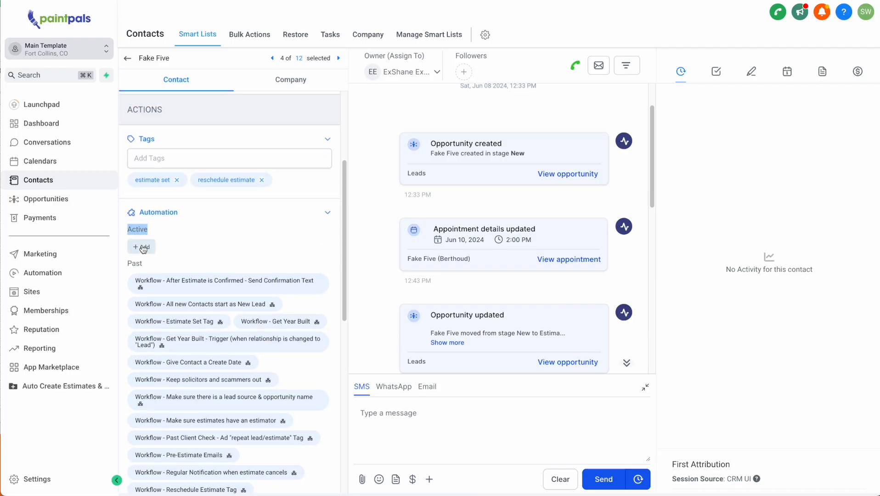
Enrol the contact in the Teams - Name Estimator & PM based on Zip Code workflow and open it
left_click(142, 247)
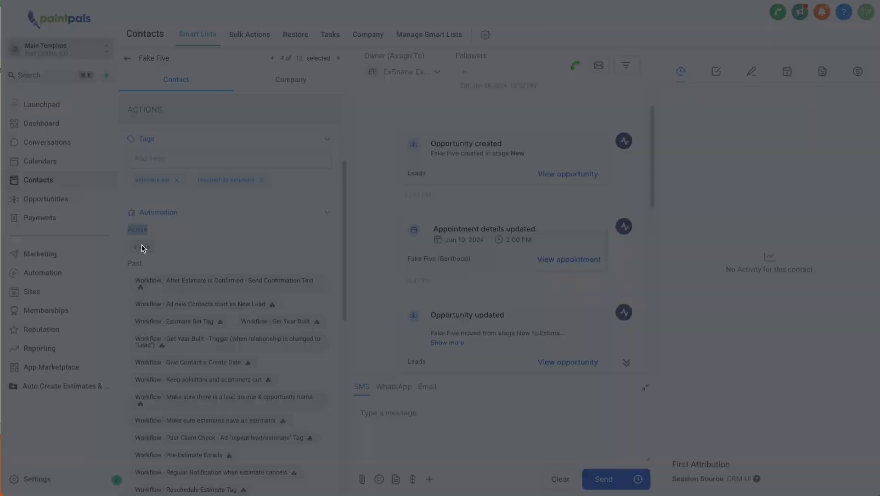
left_click(442, 84)
type("team")
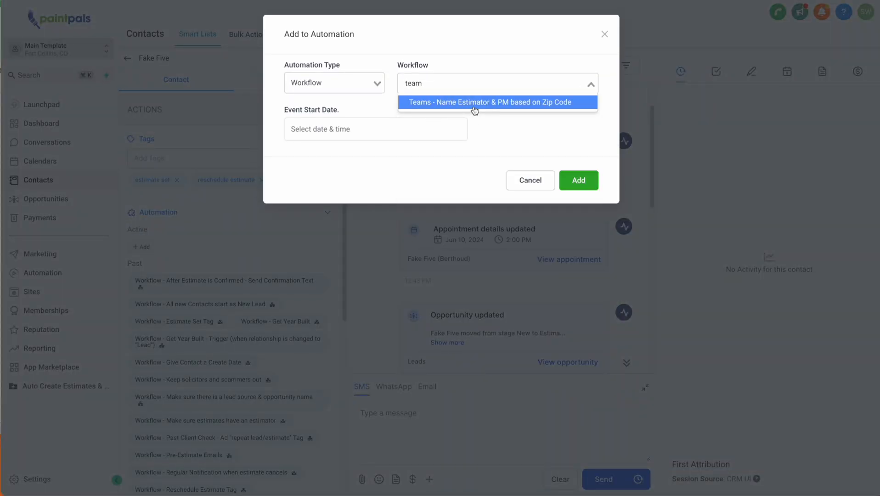
left_click(505, 108)
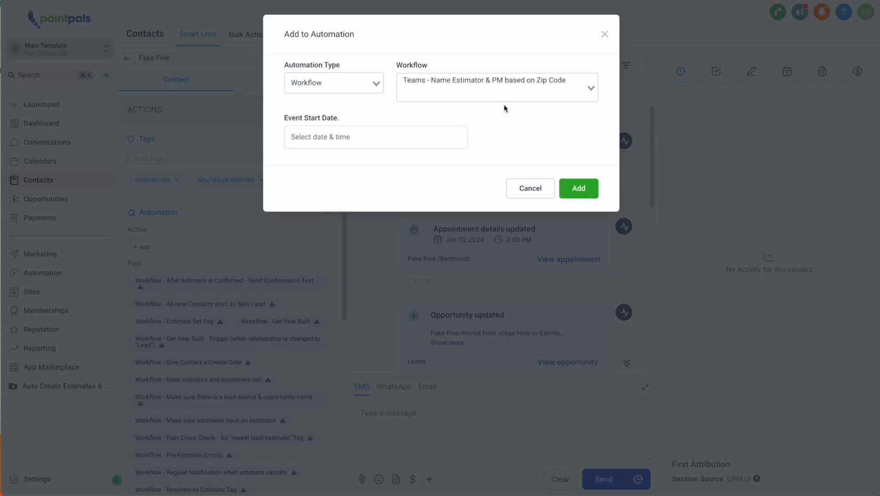
left_click(580, 189)
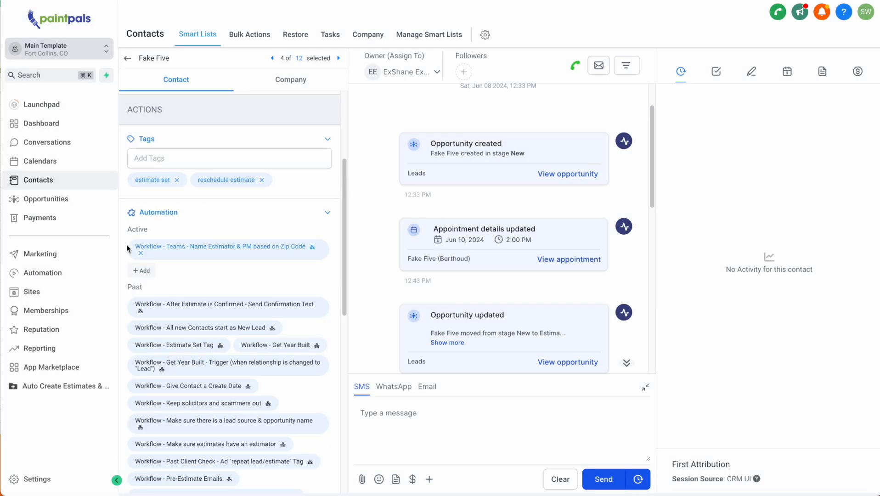
left_click(244, 247)
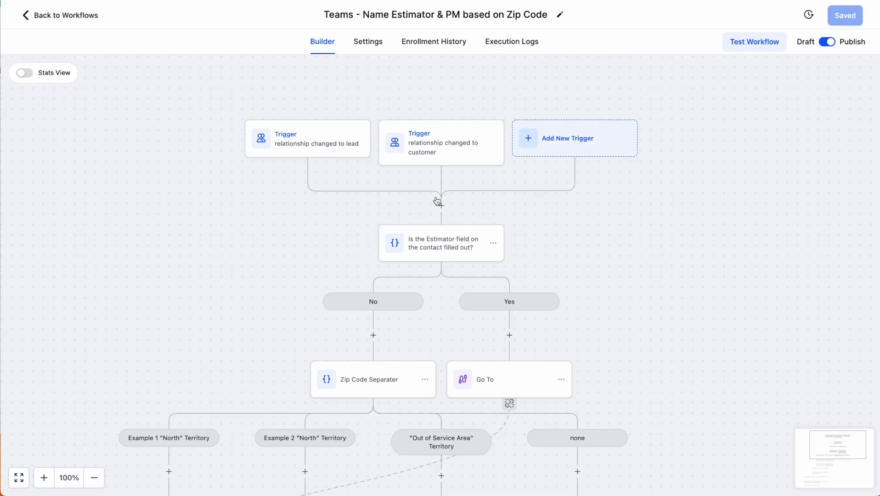
scroll(501, 178, "down", 1)
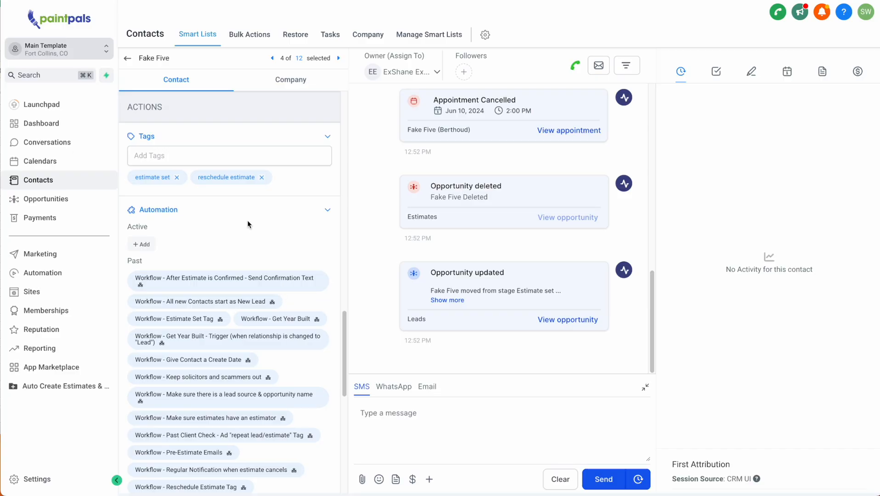
scroll(247, 224, "up", 10)
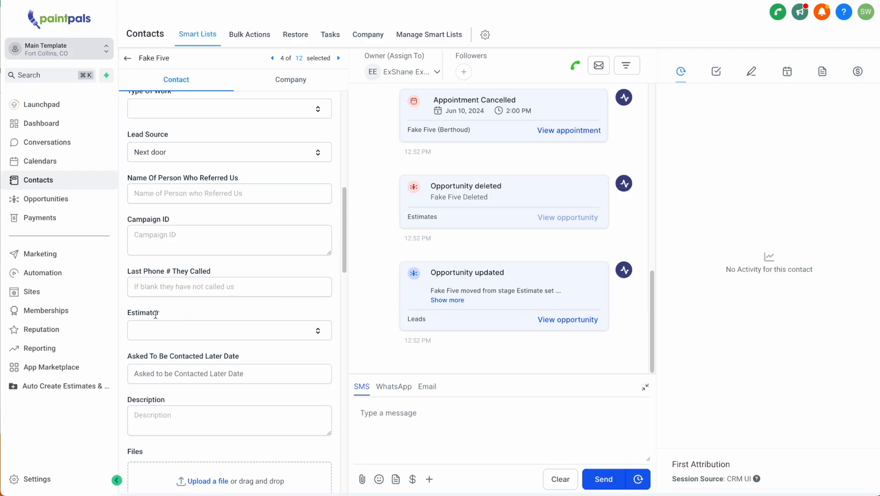
left_click_drag(158, 316, 133, 316)
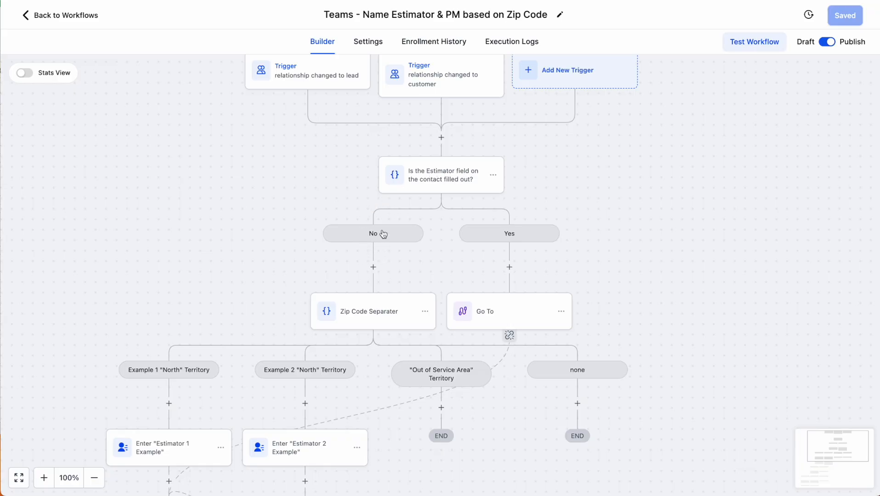
Inspect the Estimator-filled-out condition's branches without changing anything
left_click(428, 183)
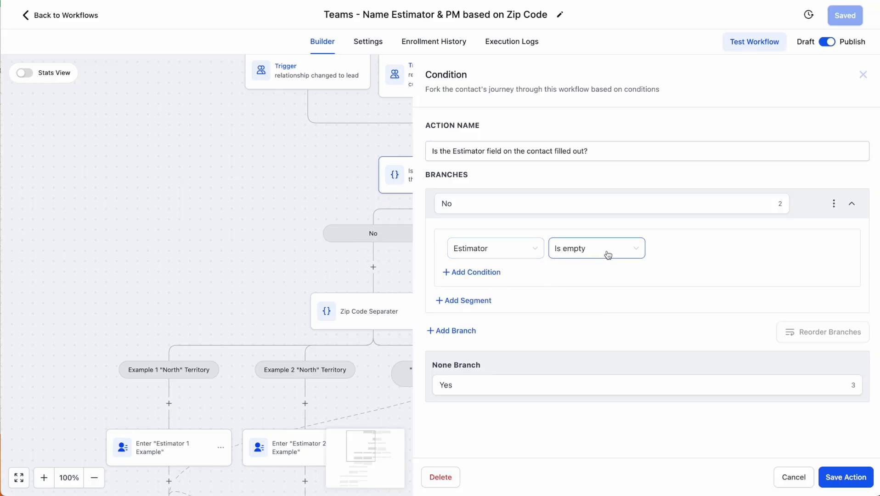
left_click(863, 75)
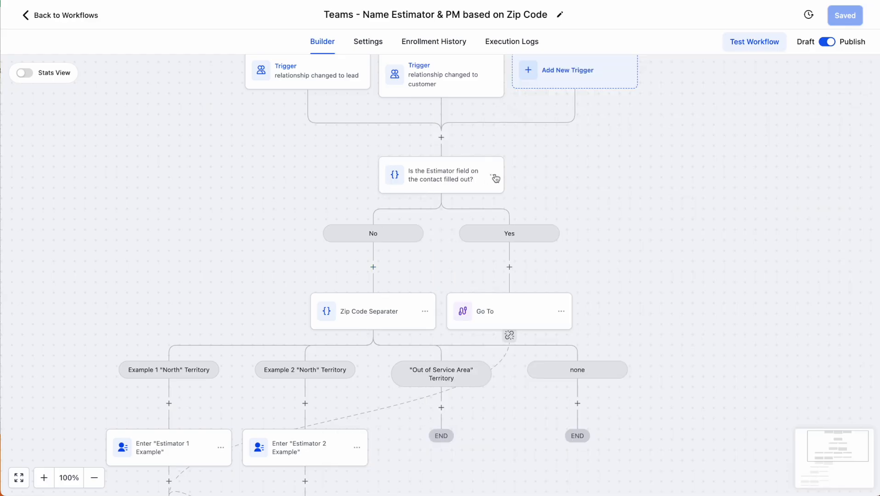
scroll(510, 300, "down", 3)
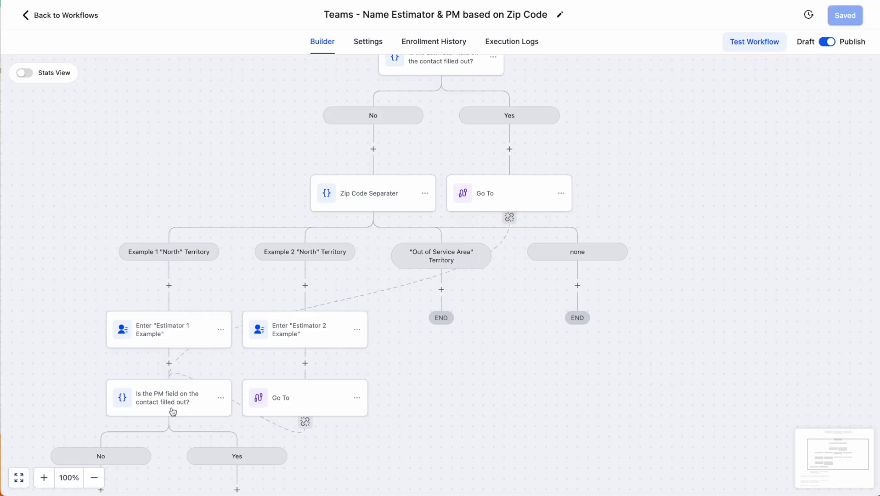
scroll(420, 124, "up", 2)
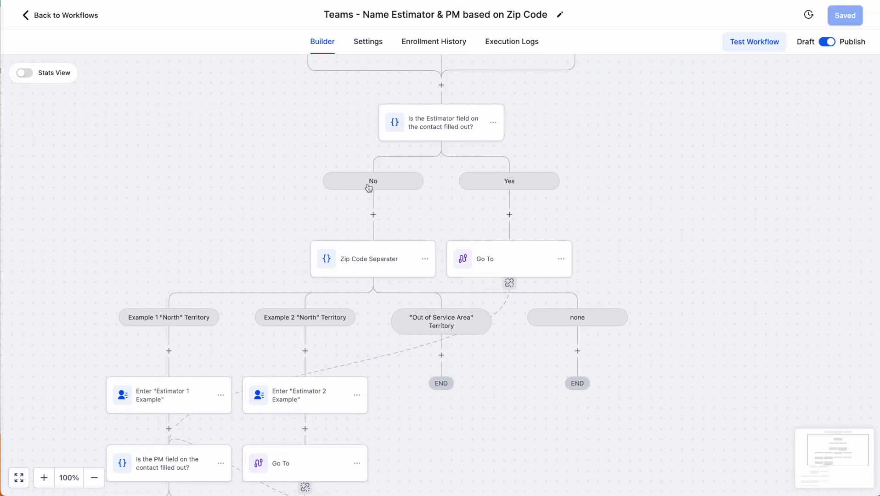
Rename the Zip Code Separater's branch 2 to Example 2 "South" Territory
left_click(363, 267)
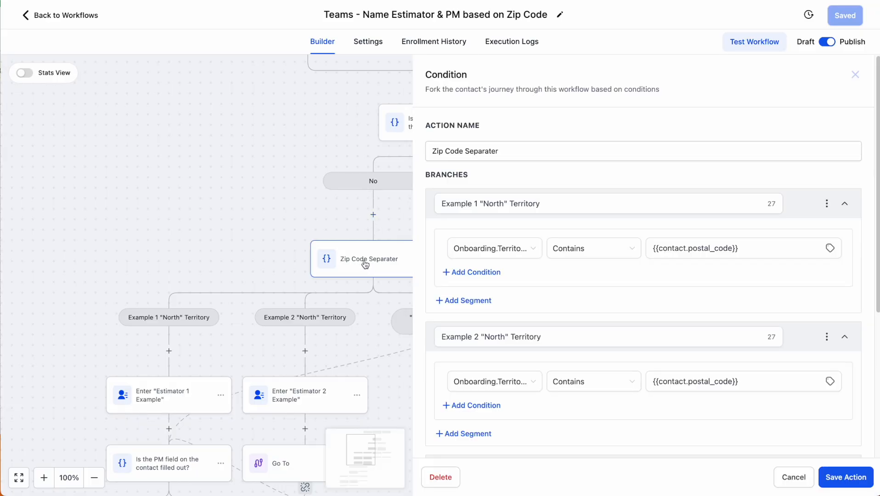
left_click_drag(426, 174, 472, 176)
scroll(423, 195, "down", 2)
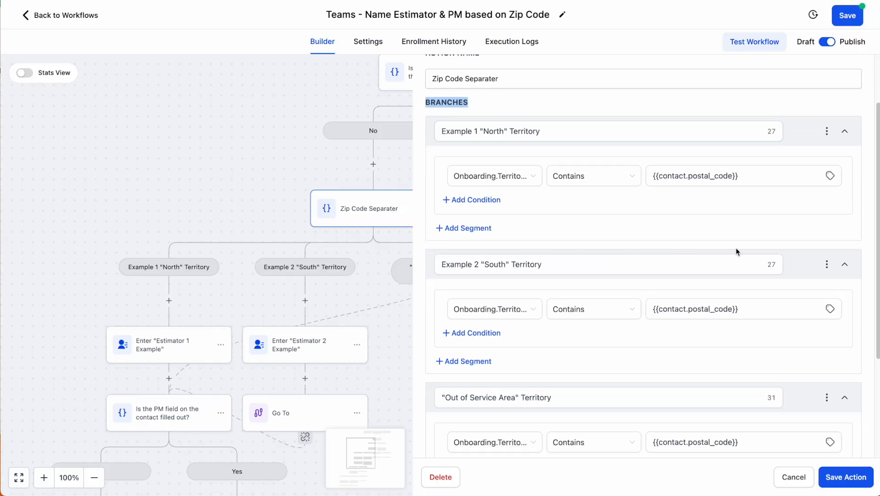
scroll(528, 184, "down", 5)
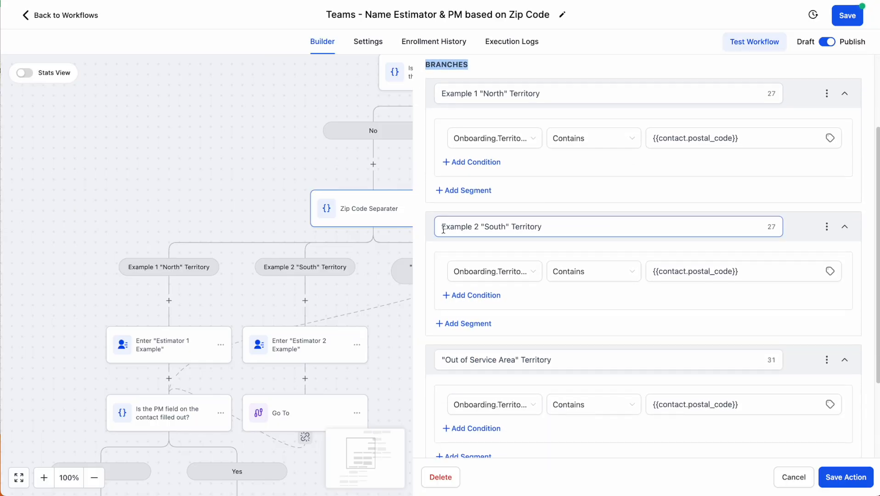
scroll(423, 403, "up", 2)
scroll(424, 402, "down", 2)
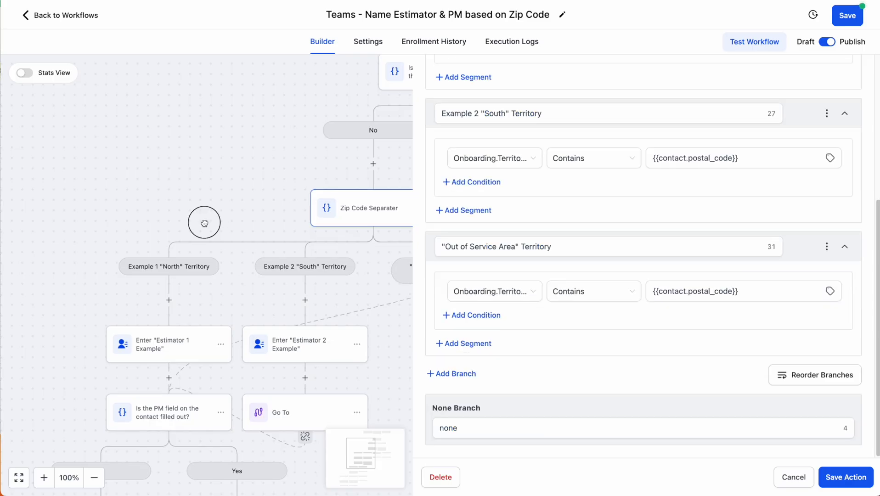
left_click(788, 475)
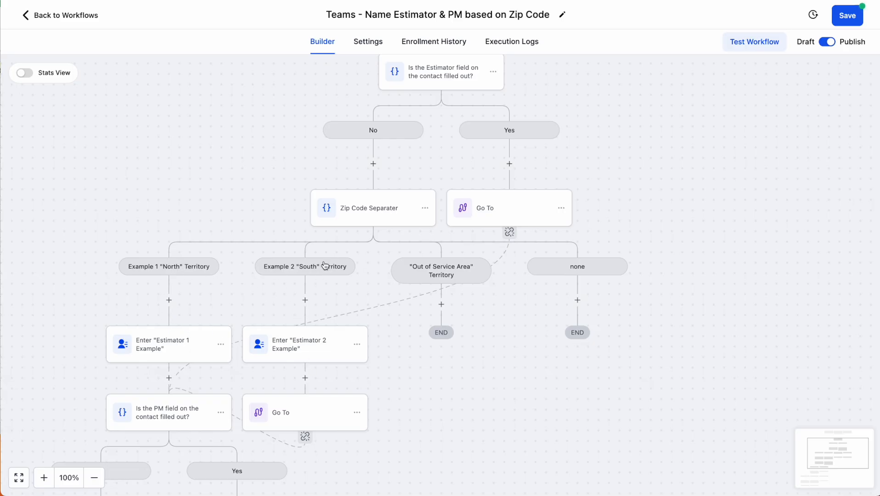
Check the North branch's postal code field and Contains comparison against the Territory North custom value
left_click(382, 203)
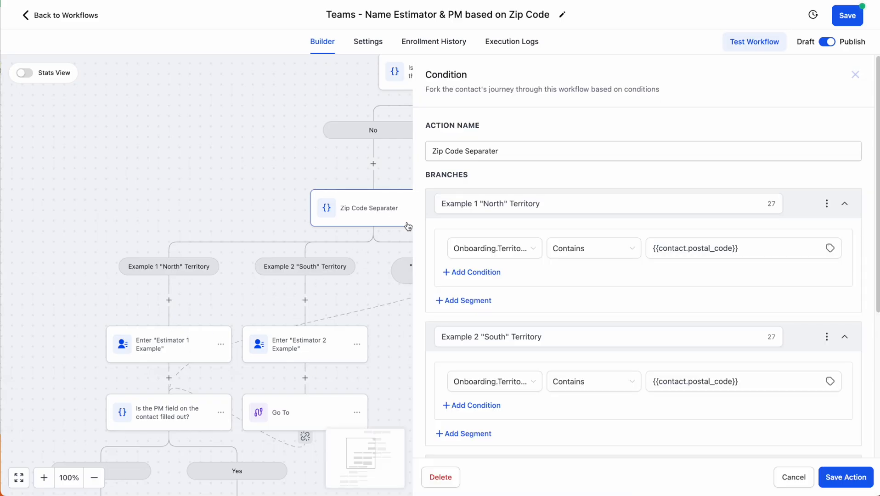
left_click(535, 255)
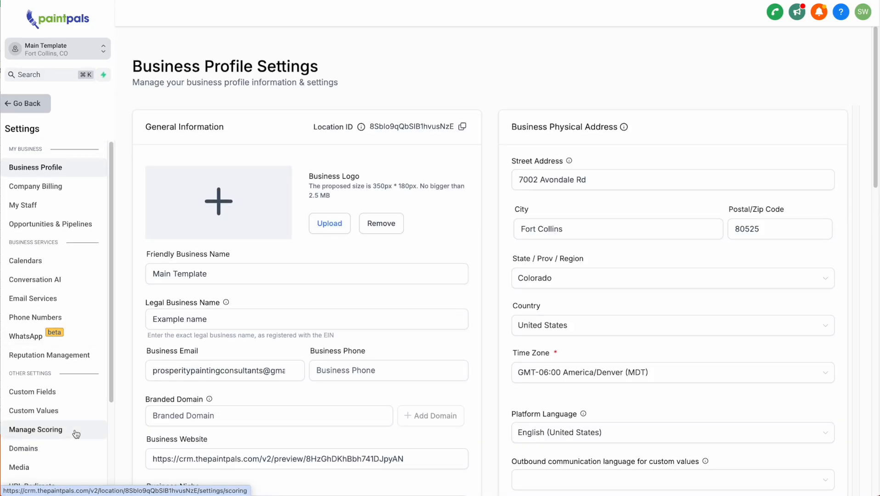
left_click(33, 410)
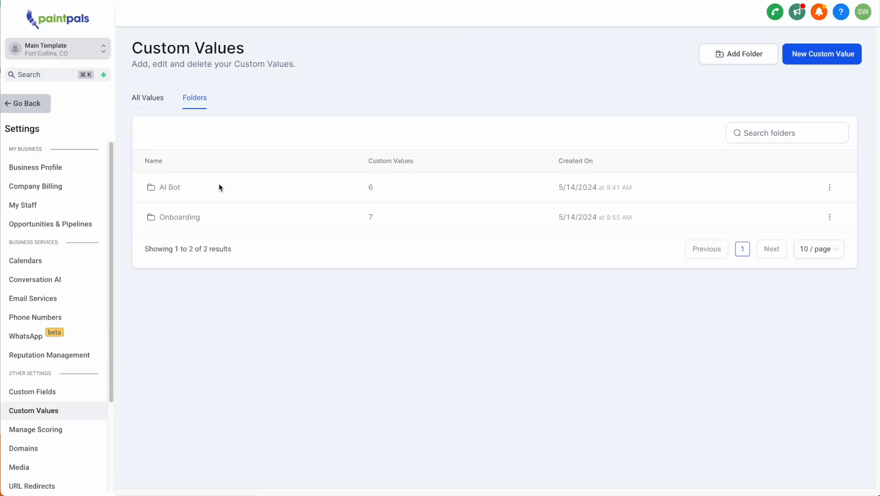
left_click(181, 224)
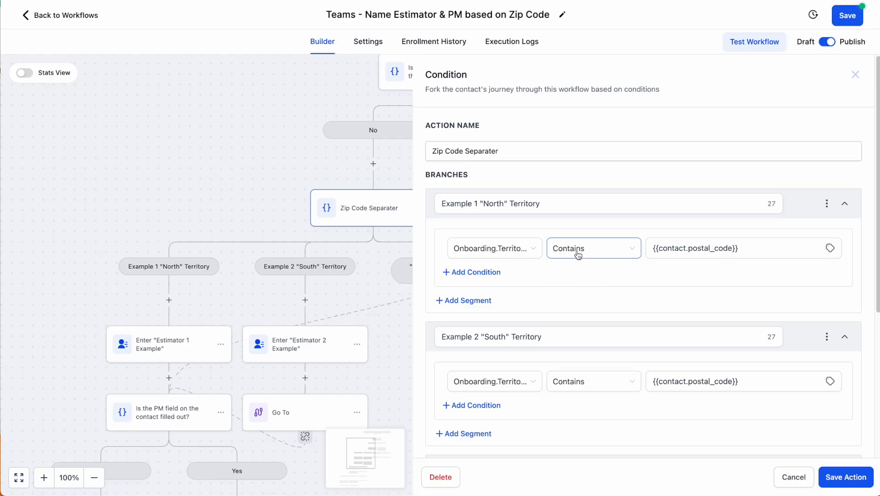
left_click(576, 249)
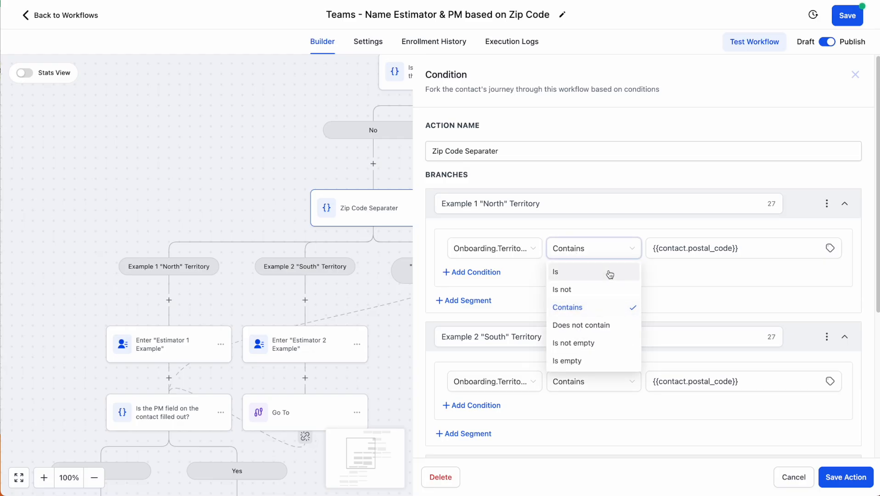
left_click(563, 314)
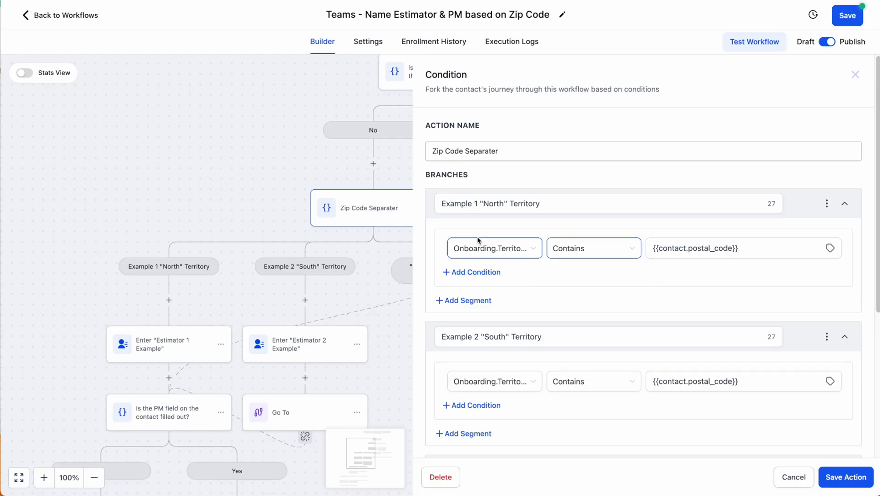
left_click(737, 249)
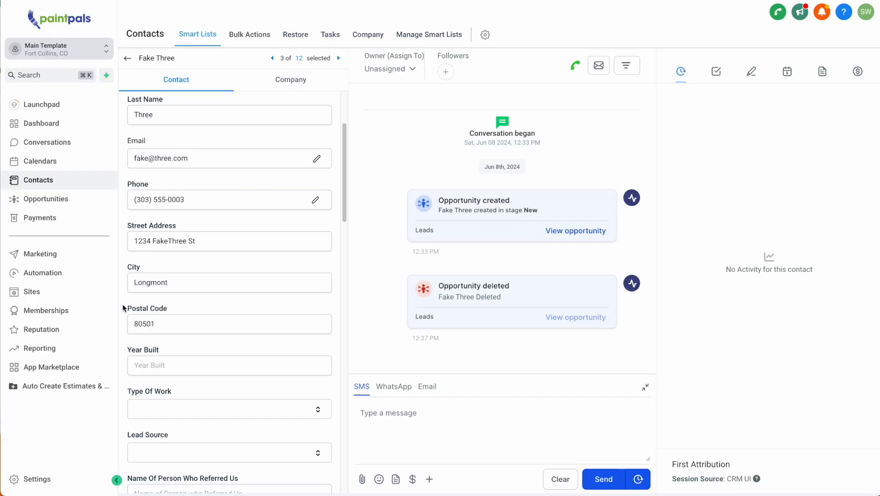
Compare the contact's Postal Code with the North branch's condition value
left_click_drag(123, 308, 167, 314)
double_click(161, 324)
scroll(166, 262, "down", 1)
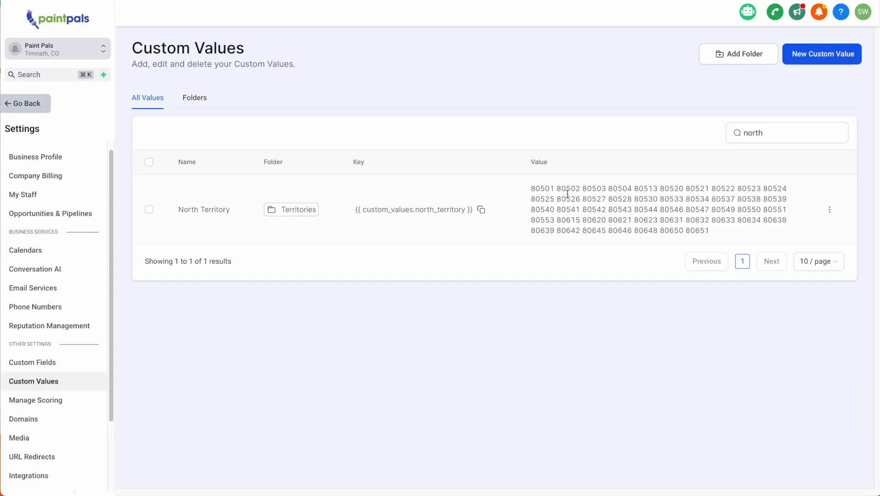
left_click_drag(557, 189, 709, 223)
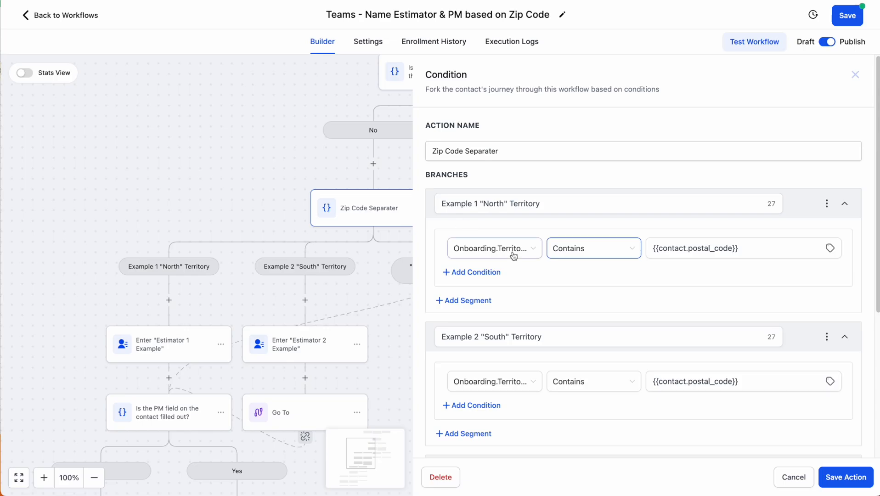
left_click(856, 74)
scroll(106, 256, "down", 3)
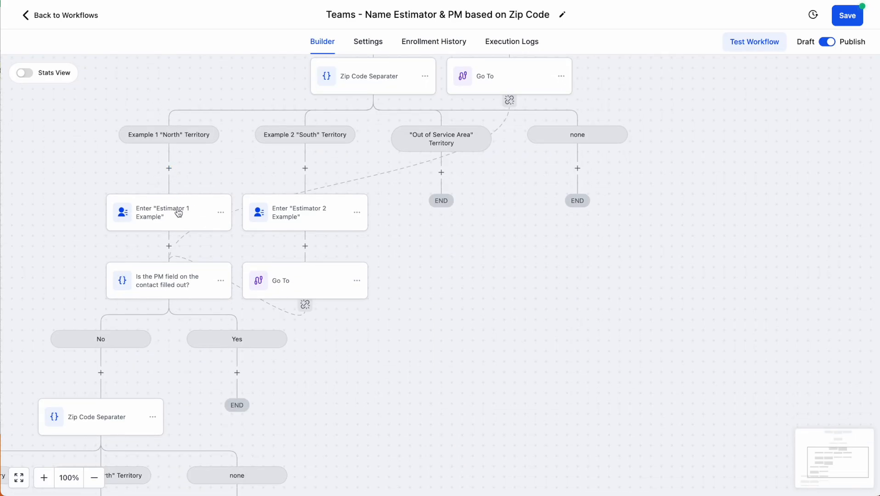
Review the Enter Estimator 1 Example step's Estimator value choices without changing them
left_click(163, 213)
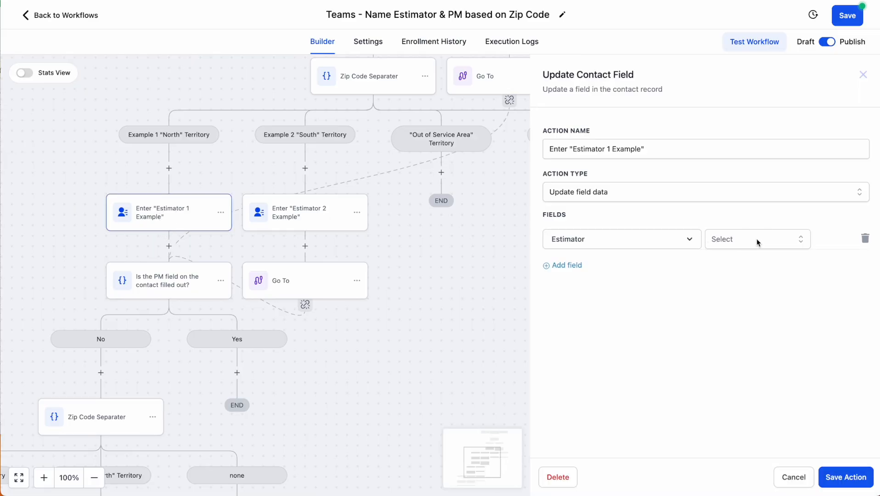
left_click(709, 244)
left_click(616, 308)
left_click(863, 74)
scroll(414, 216, "up", 2)
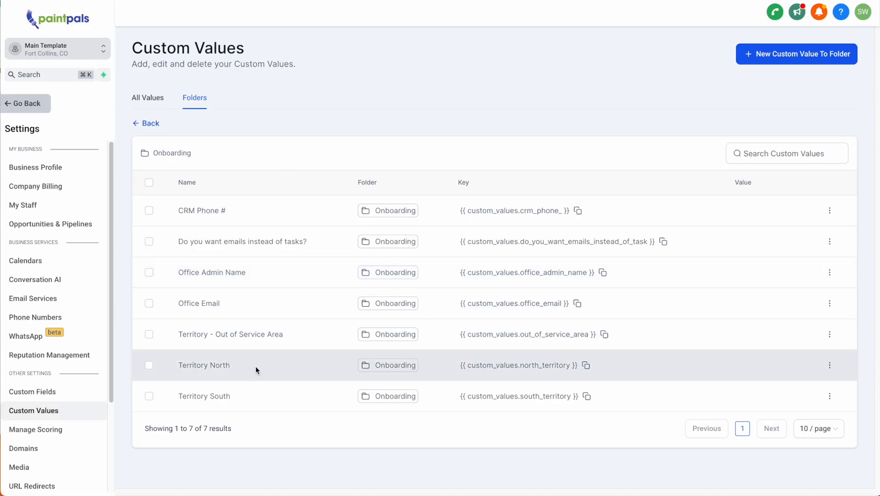
left_click(830, 366)
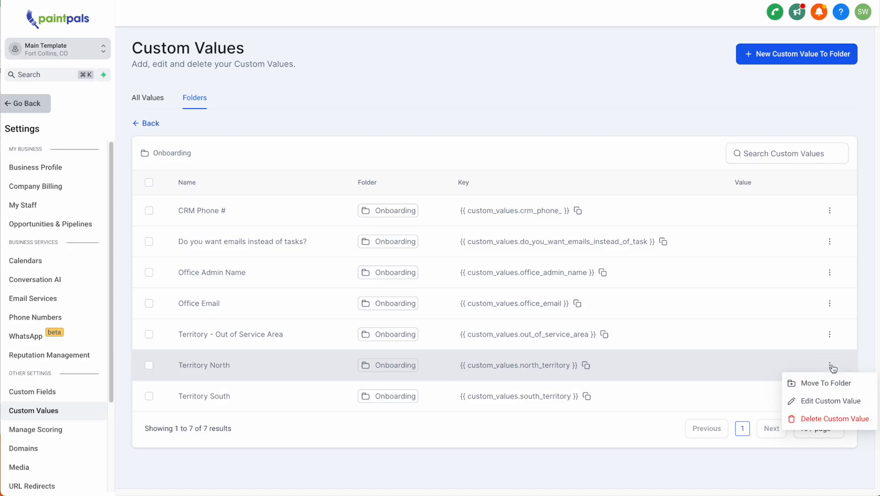
left_click(823, 400)
left_click(448, 265)
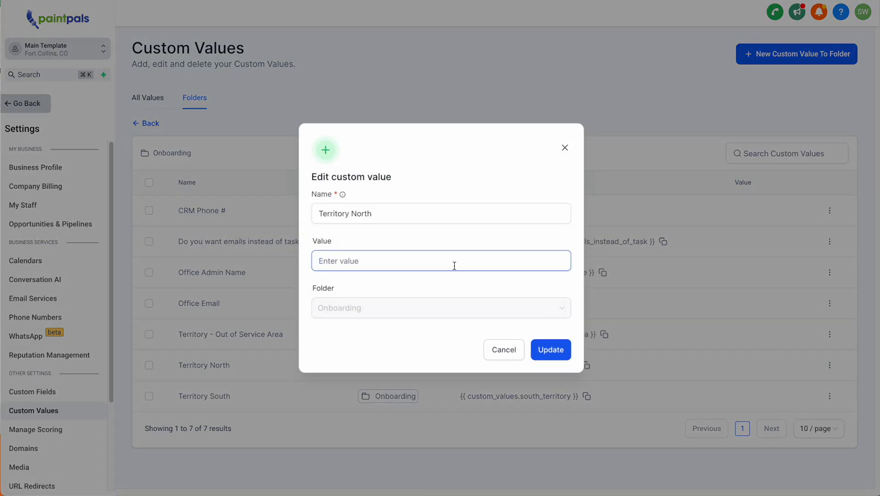
type("80501 80528")
left_click(563, 353)
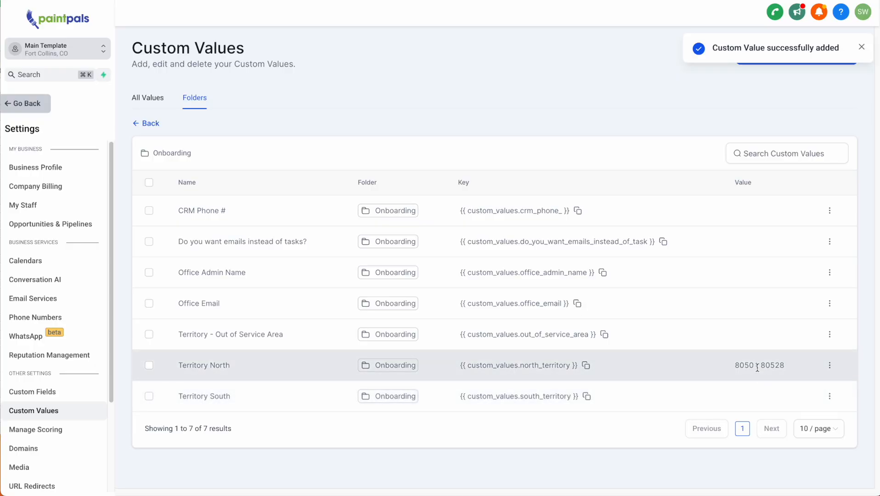
left_click_drag(758, 368, 738, 366)
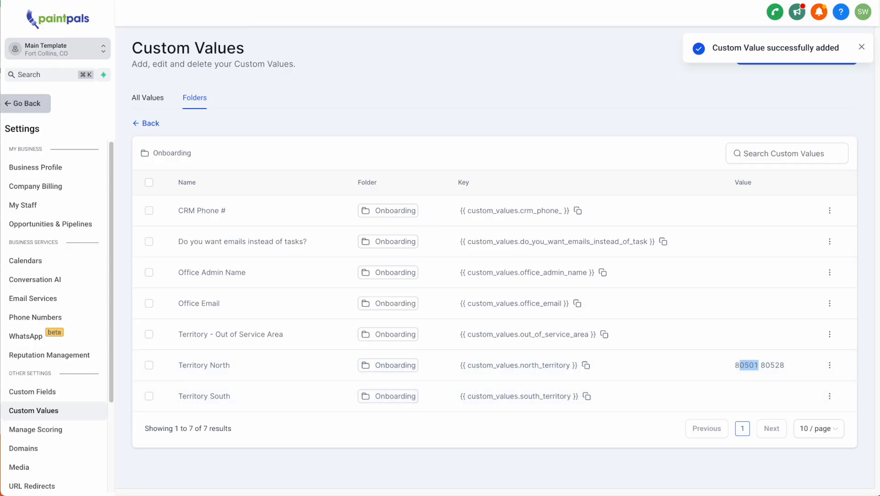
left_click(207, 1)
left_click(214, 230)
Check the Zip Code Separater's North branch postal code value against the contact's 80501
left_click_drag(130, 236, 163, 238)
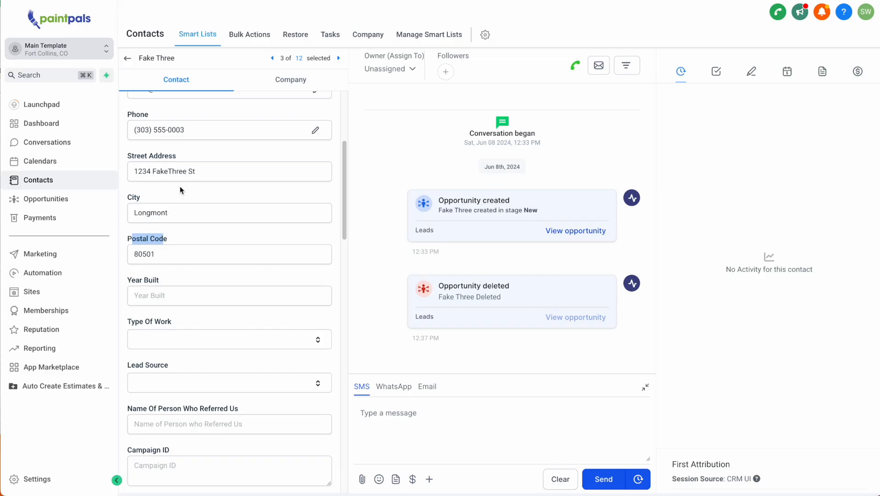
scroll(182, 191, "up", 4)
scroll(207, 278, "down", 8)
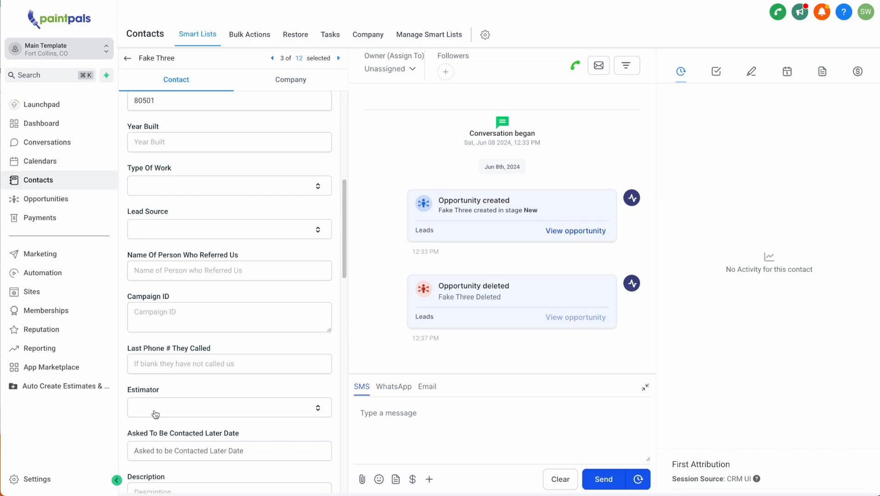
left_click(357, 0)
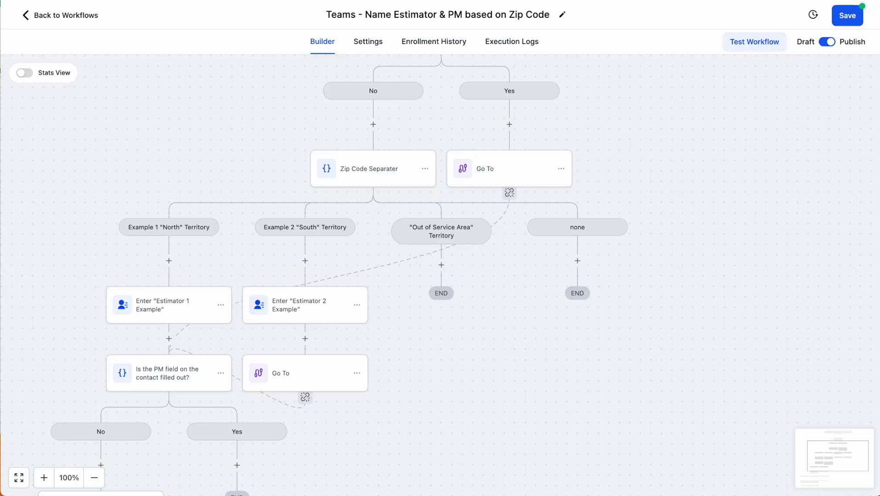
left_click(373, 174)
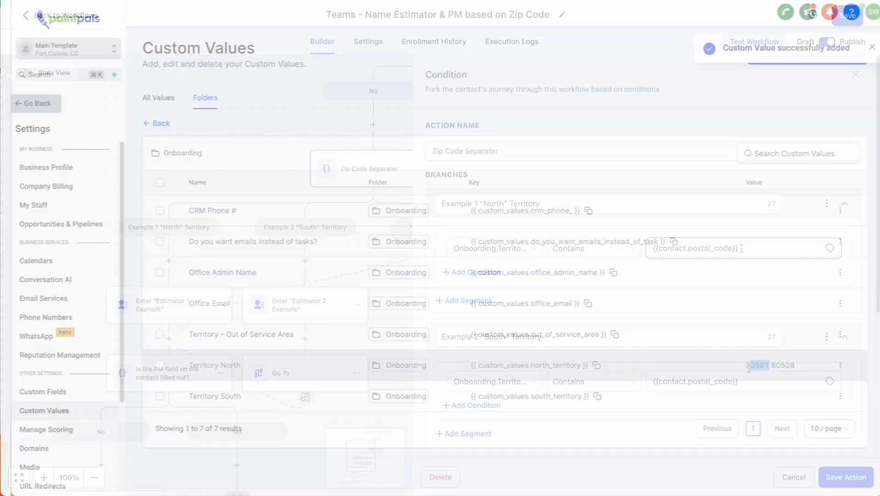
left_click_drag(737, 248, 652, 248)
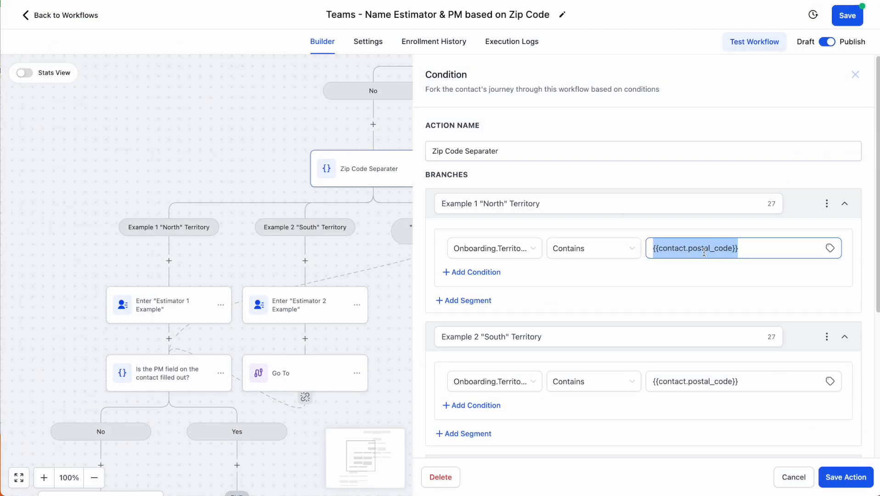
Set the Enter Estimator 1 Example step's Estimator value to Enter Name(s) and save the workflow
left_click(166, 306)
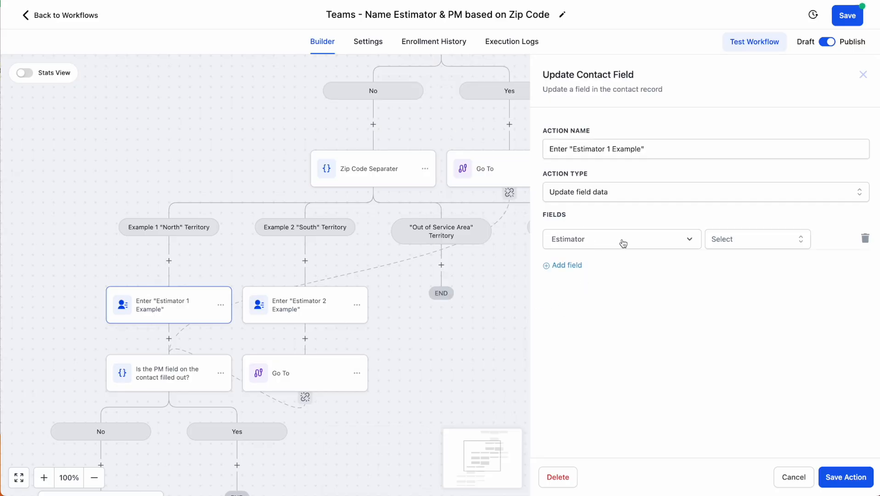
left_click(749, 240)
left_click(735, 286)
left_click(845, 477)
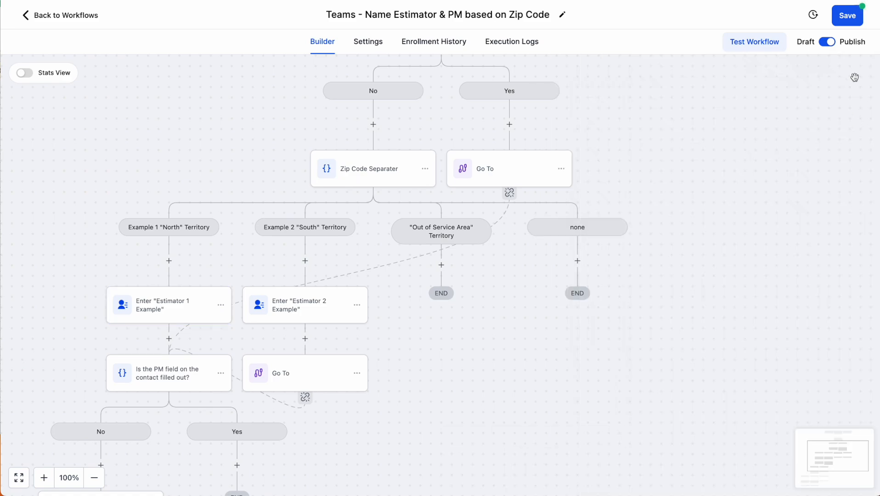
left_click(848, 17)
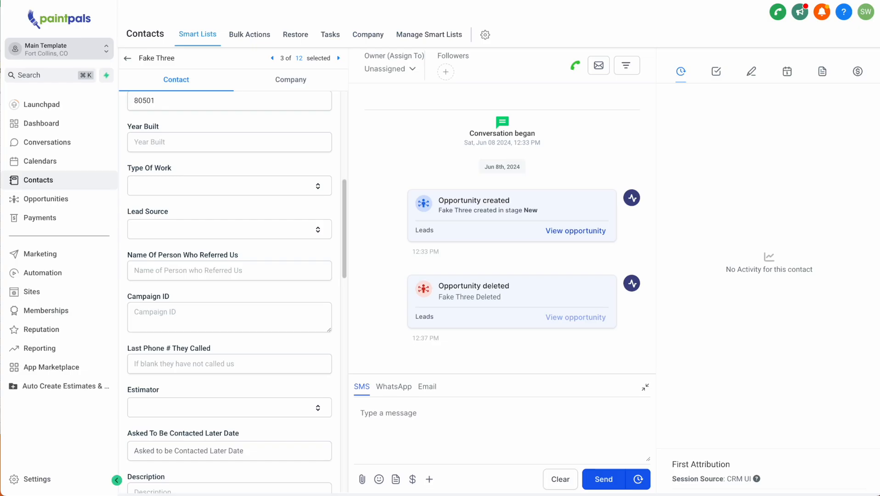
Change the test contact's relationship from Vendor to Lead, save, and check its Estimator field
scroll(245, 197, "up", 8)
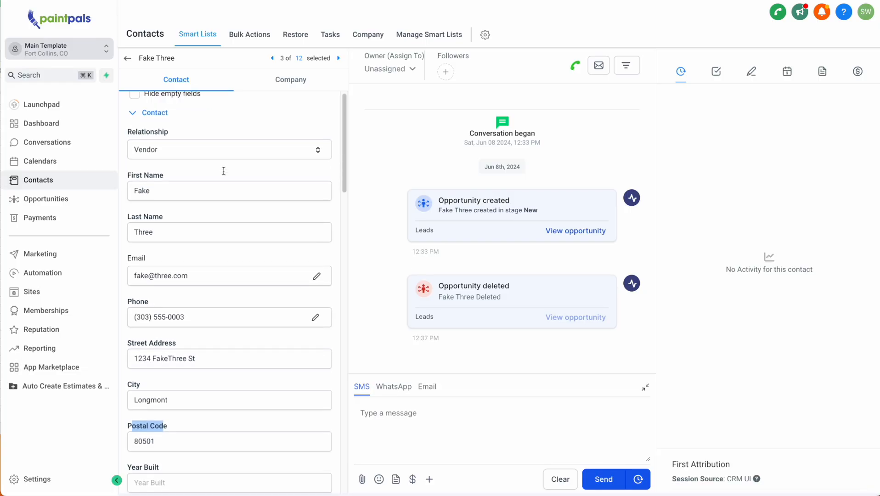
left_click(170, 151)
left_click(171, 208)
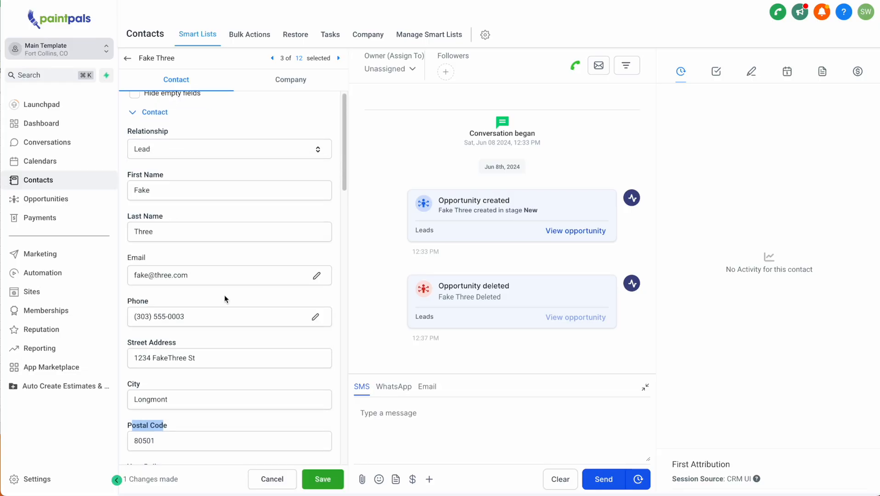
left_click(323, 479)
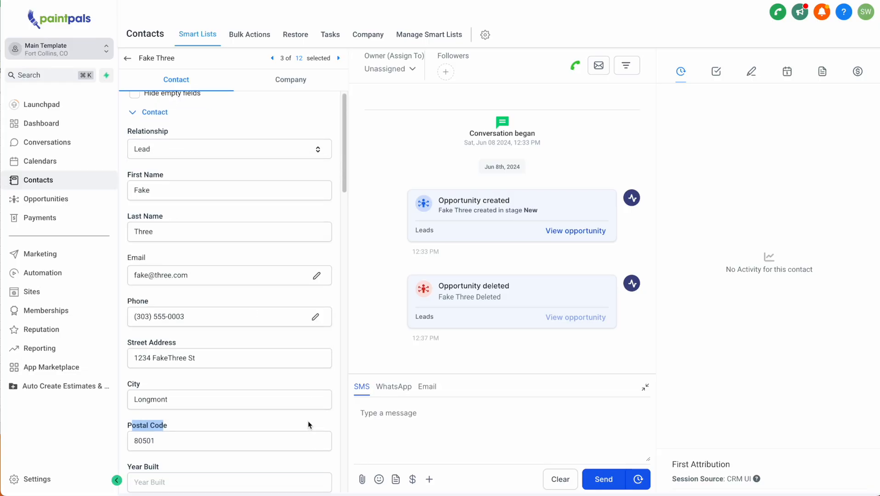
scroll(309, 425, "down", 9)
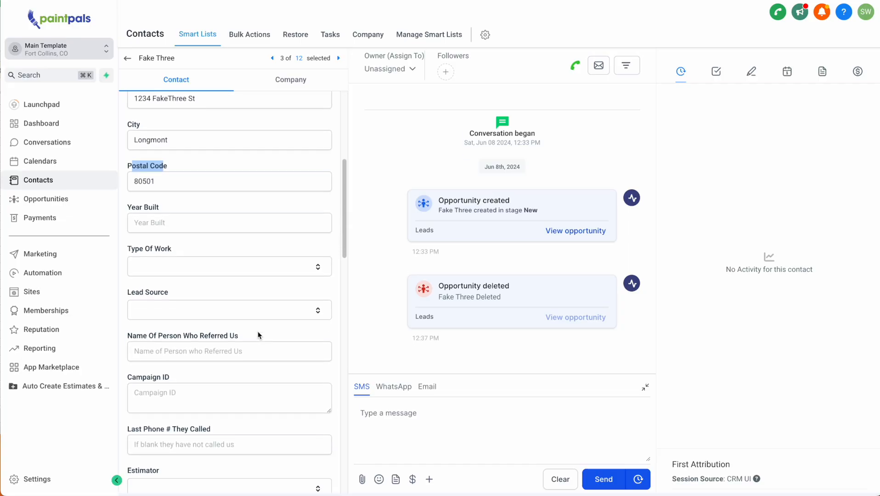
left_click_drag(174, 325, 121, 317)
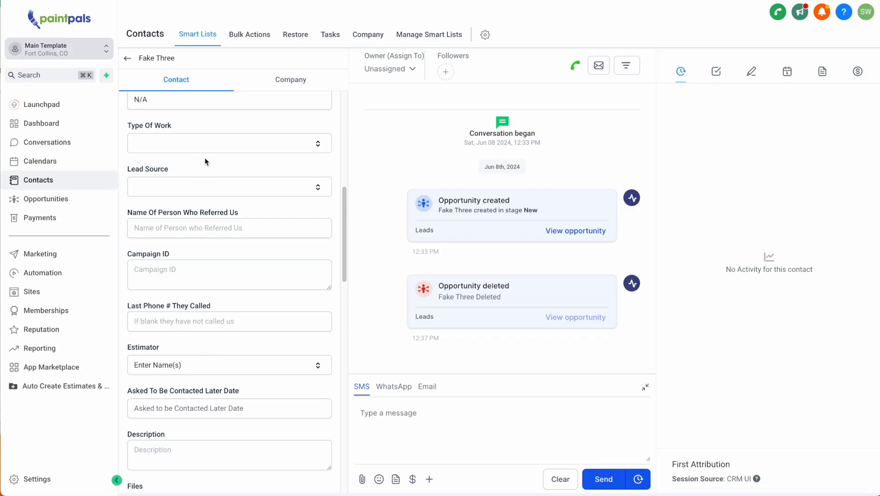
scroll(206, 159, "up", 3)
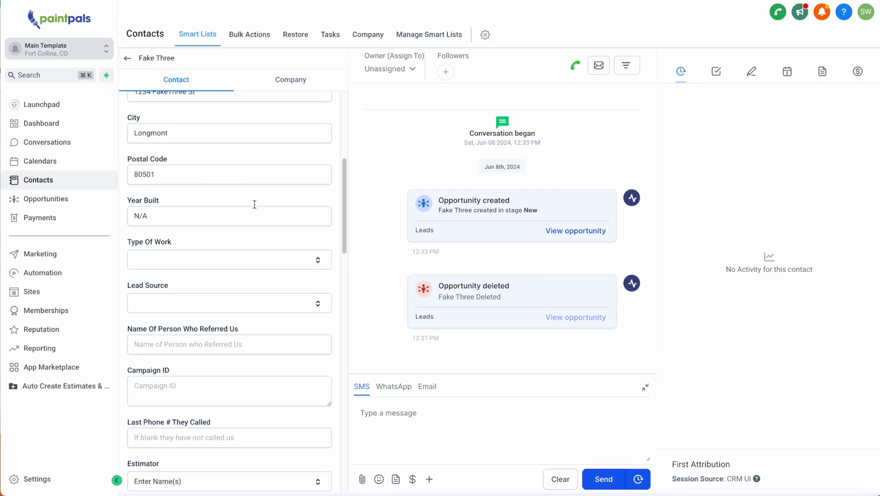
scroll(209, 275, "up", 3)
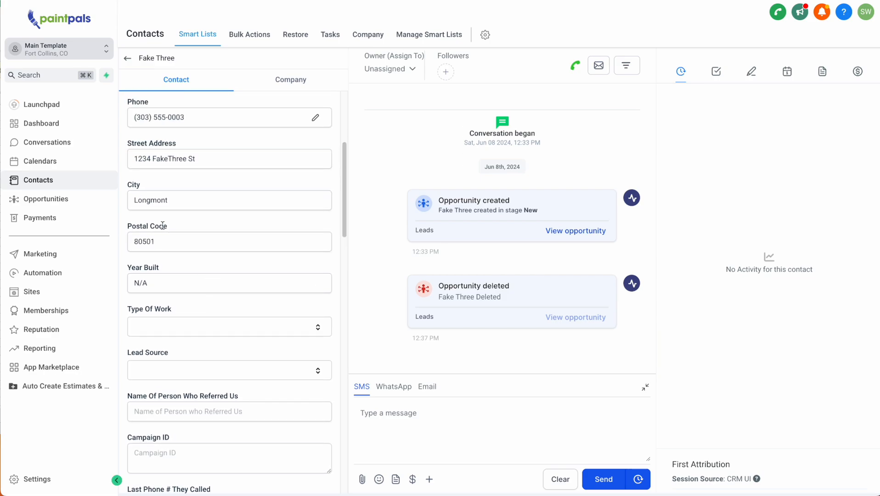
left_click_drag(118, 186, 151, 222)
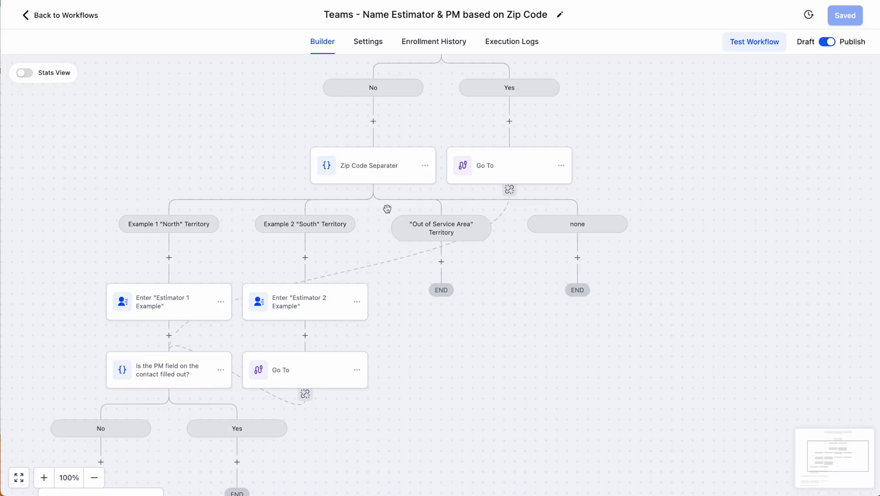
Replace the North branch's postal code comparison value with the contact's City field
left_click(385, 187)
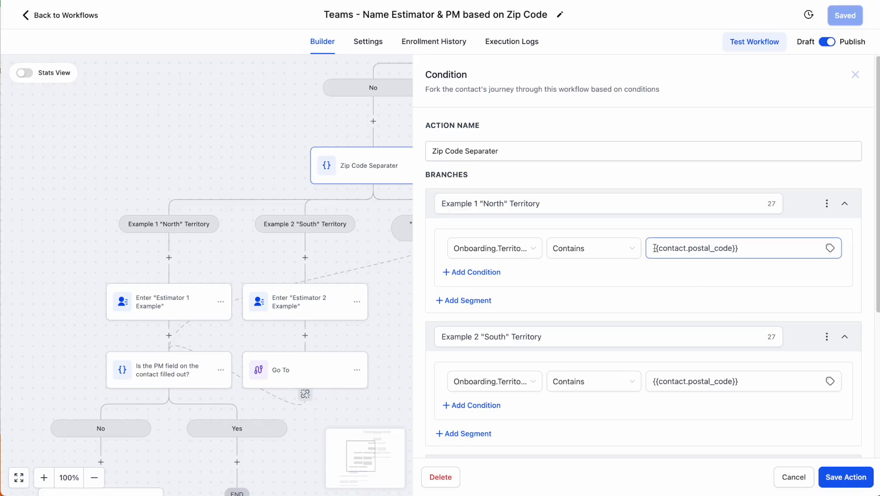
left_click_drag(763, 250, 629, 246)
key("BackSpace")
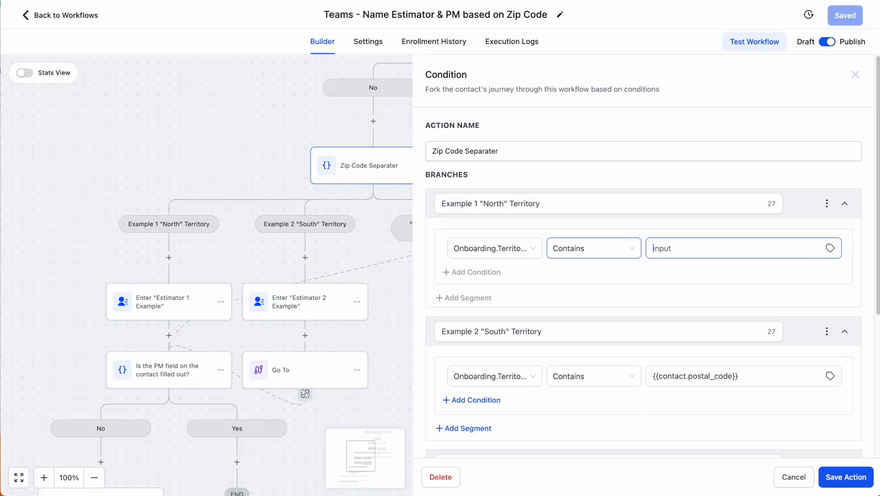
left_click(830, 248)
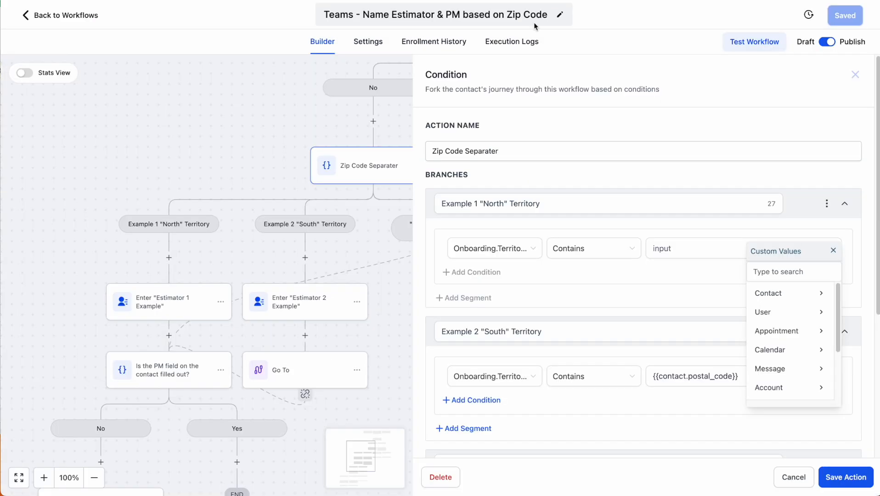
left_click(775, 302)
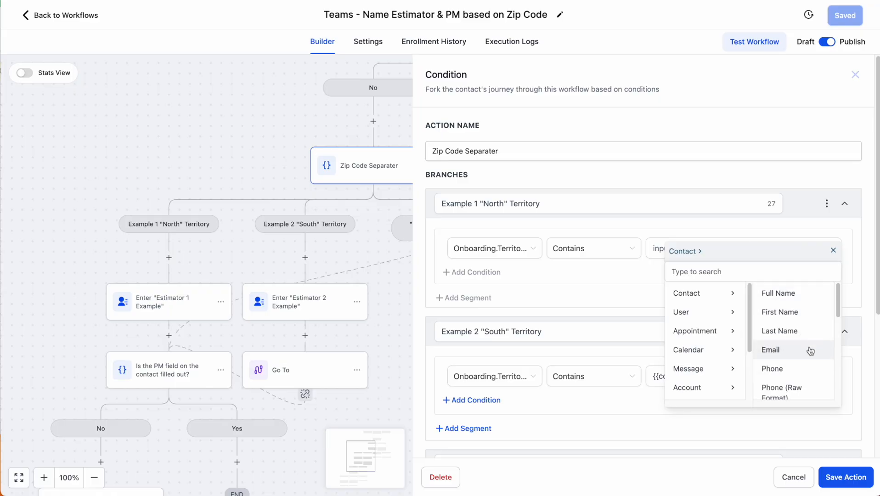
scroll(807, 357, "down", 2)
scroll(809, 358, "down", 4)
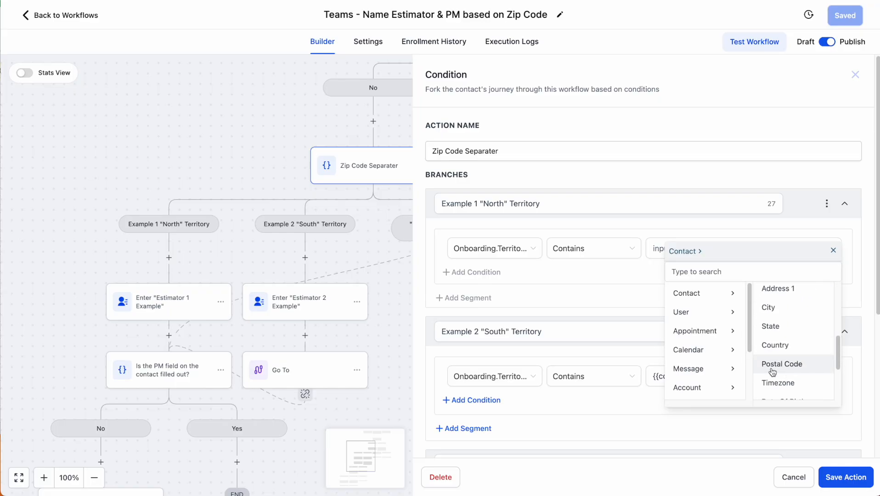
left_click(786, 318)
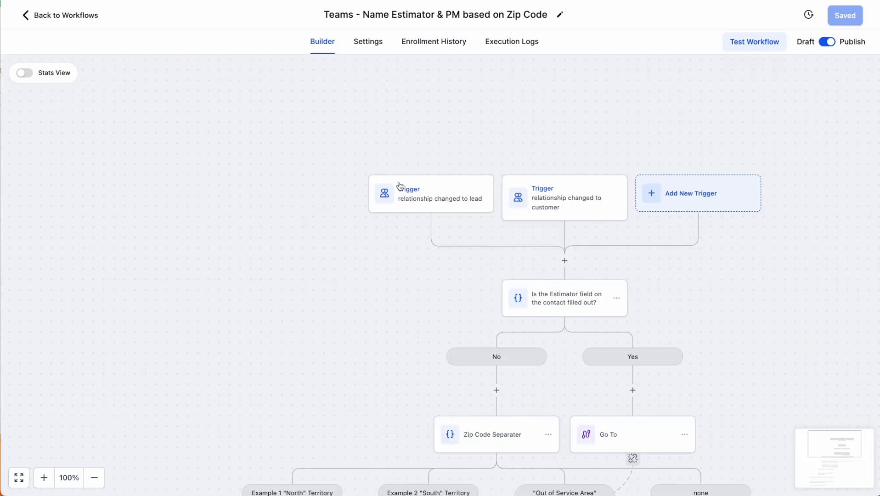
scroll(551, 427, "down", 2)
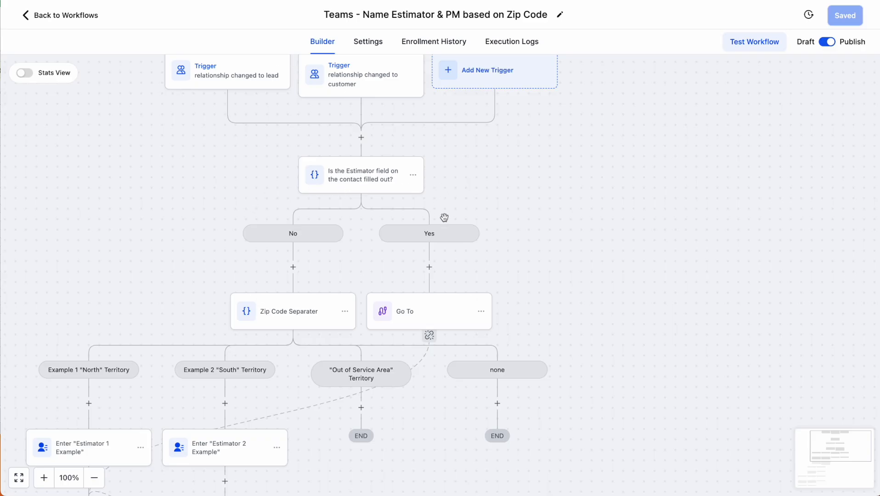
Scroll across the workflow canvas to review the estimator and PM branches
scroll(444, 301, "down", 5)
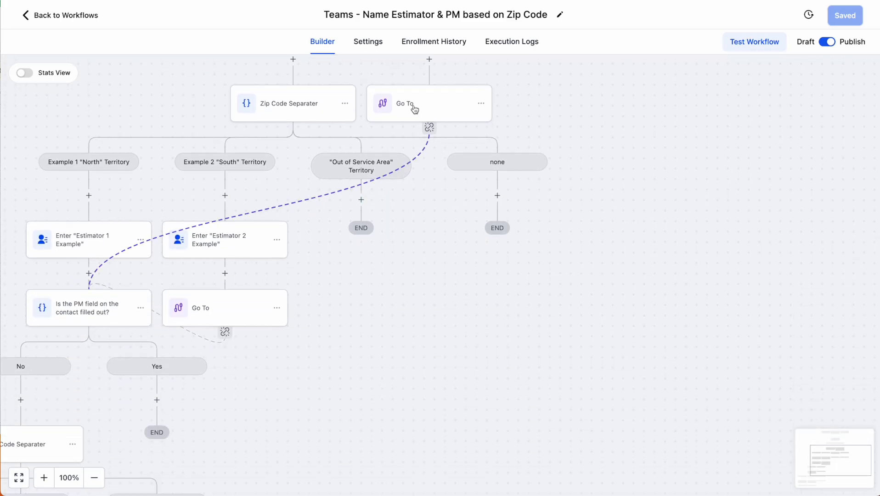
scroll(337, 260, "up", 5)
scroll(337, 259, "down", 2)
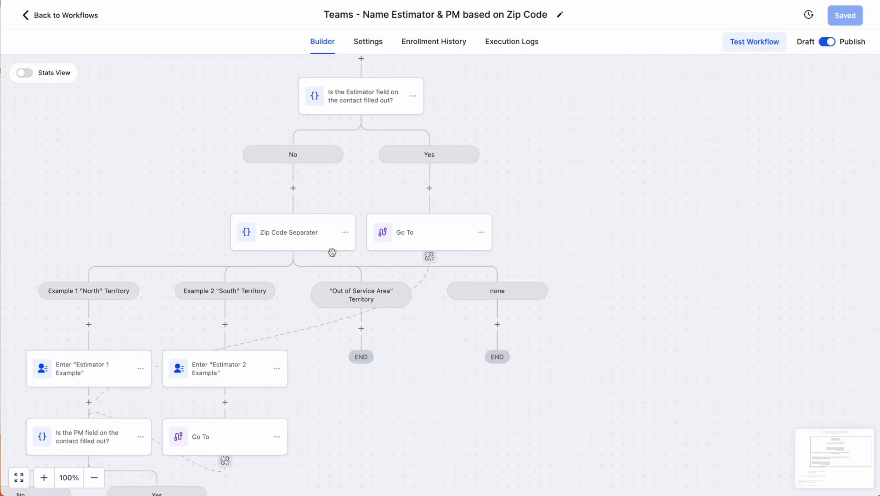
scroll(278, 232, "left", 2)
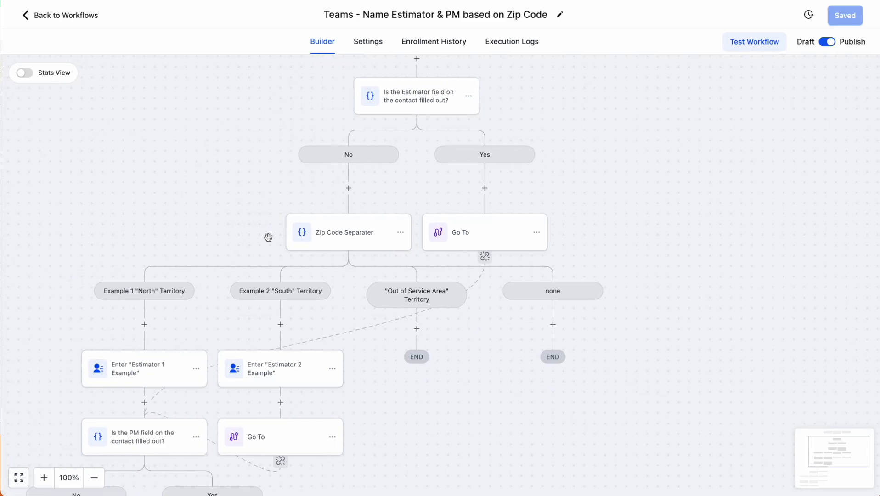
scroll(141, 321, "down", 1)
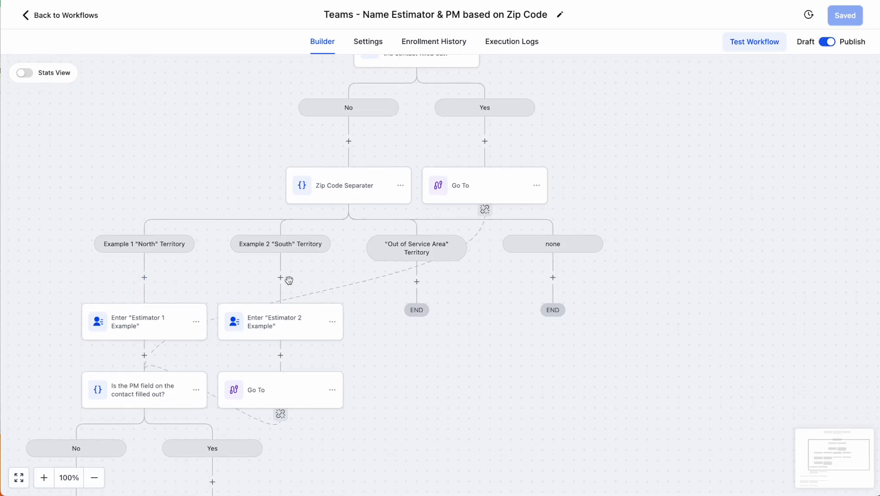
scroll(278, 326, "down", 1)
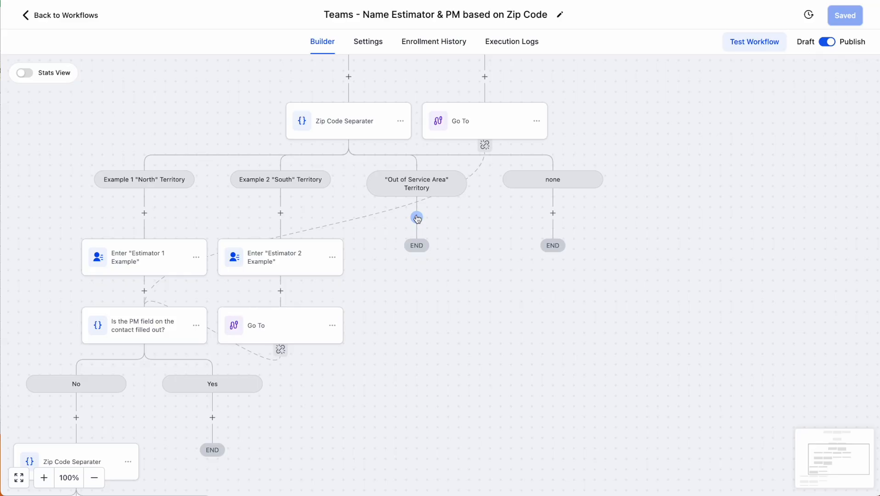
scroll(428, 303, "down", 3)
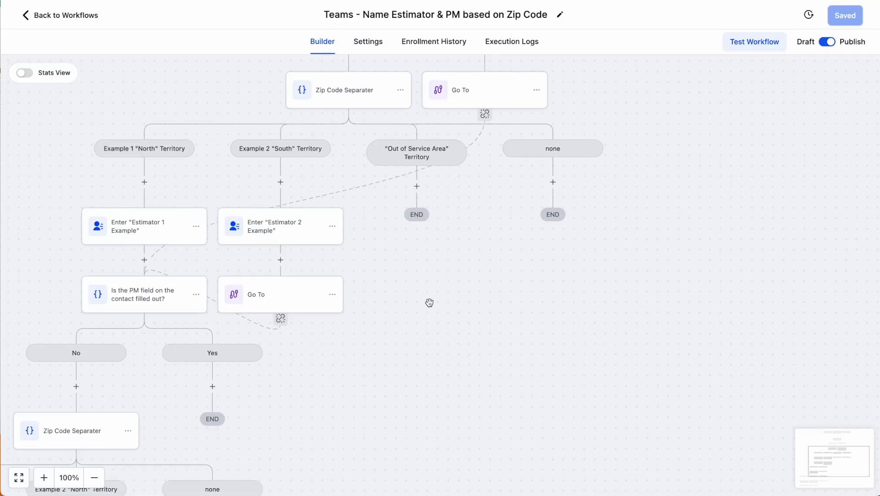
scroll(322, 257, "left", 2)
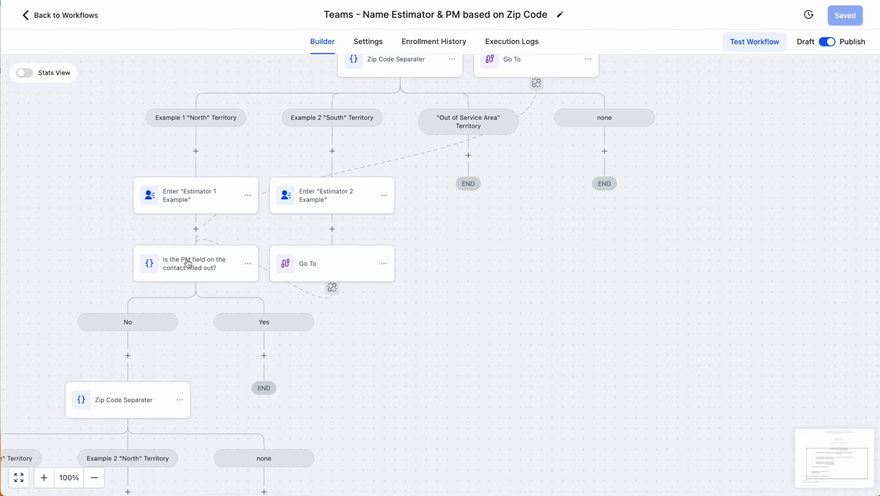
scroll(194, 258, "down", 2)
scroll(193, 257, "left", 3)
scroll(193, 259, "down", 4)
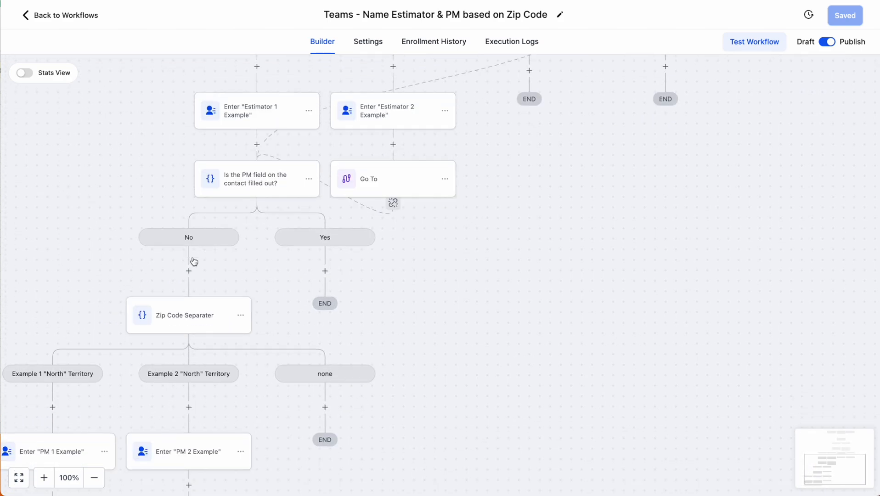
scroll(306, 276, "left", 2)
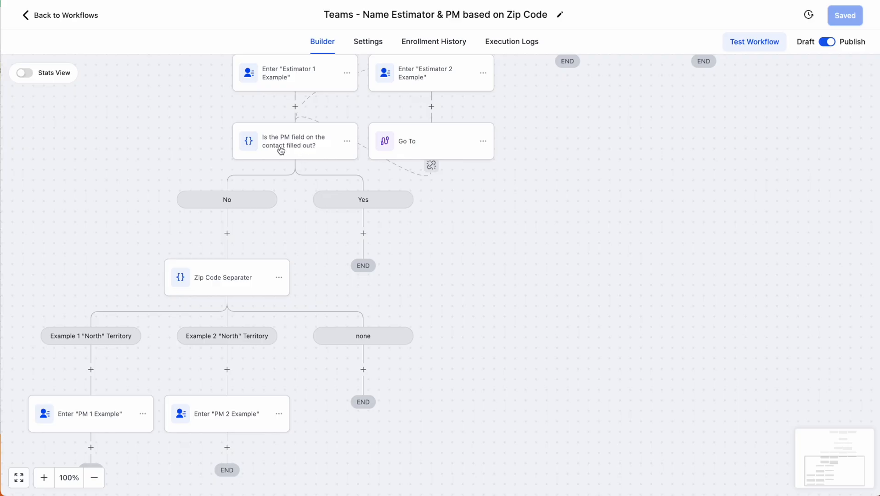
scroll(222, 244, "down", 3)
scroll(267, 224, "left", 2)
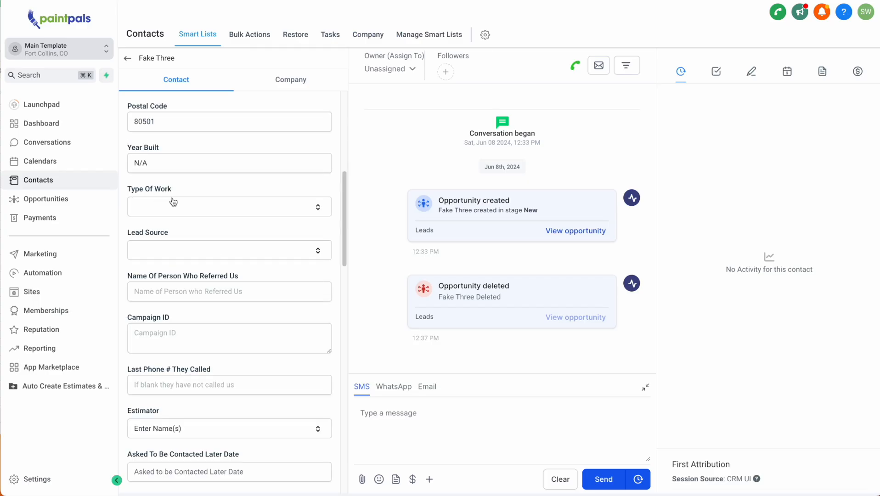
Look over a contact's Type Of Work choices without picking one
left_click(173, 203)
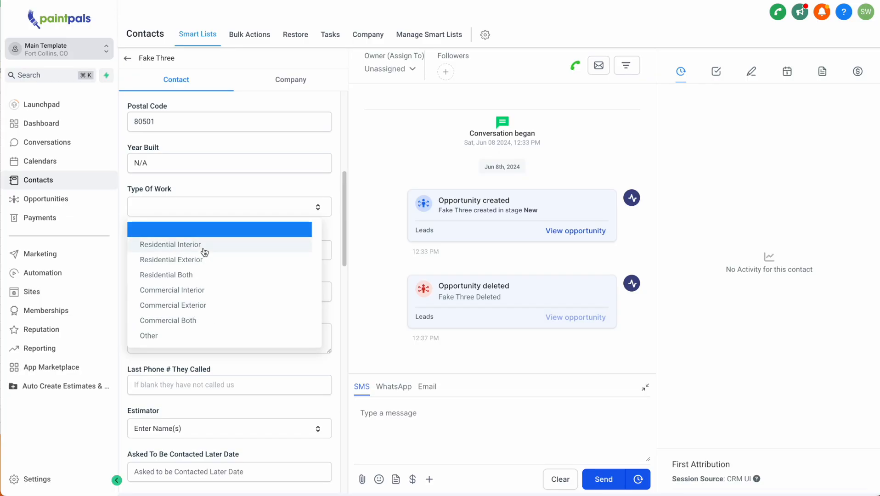
left_click(257, 205)
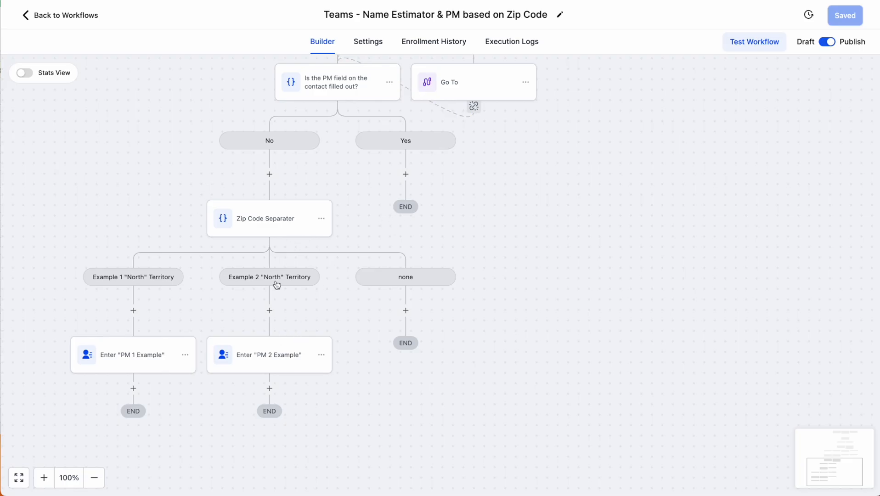
scroll(277, 285, "up", 10)
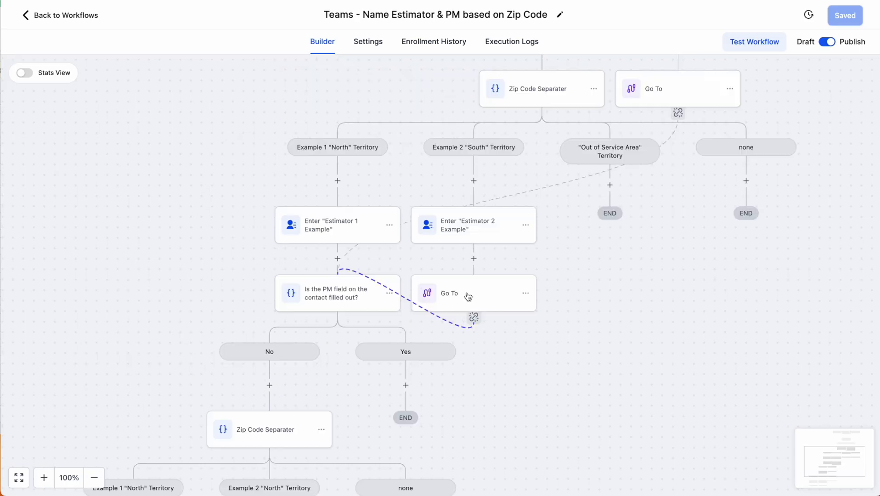
scroll(564, 263, "down", 5)
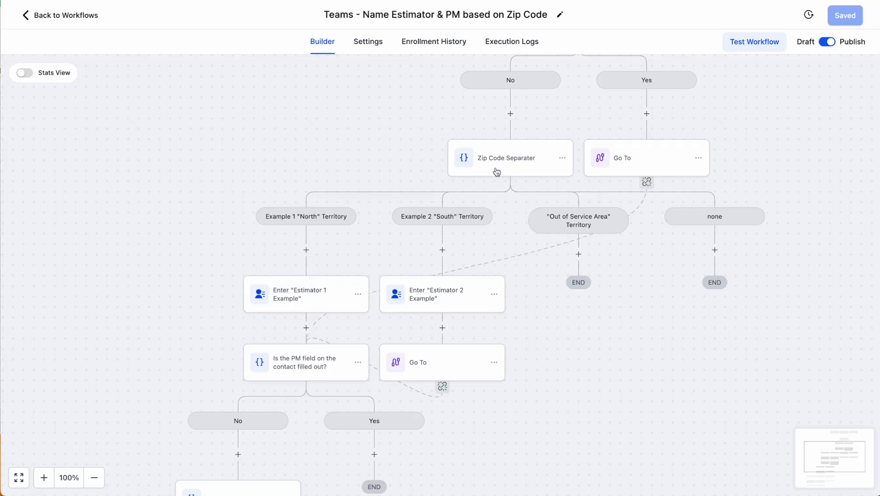
scroll(468, 276, "right", 3)
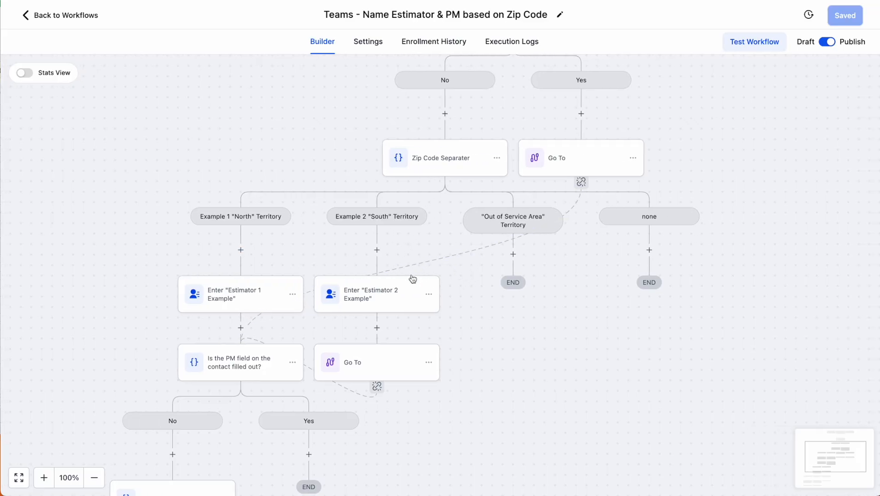
Duplicate the Zip Code Separater's South territory branch
left_click(449, 171)
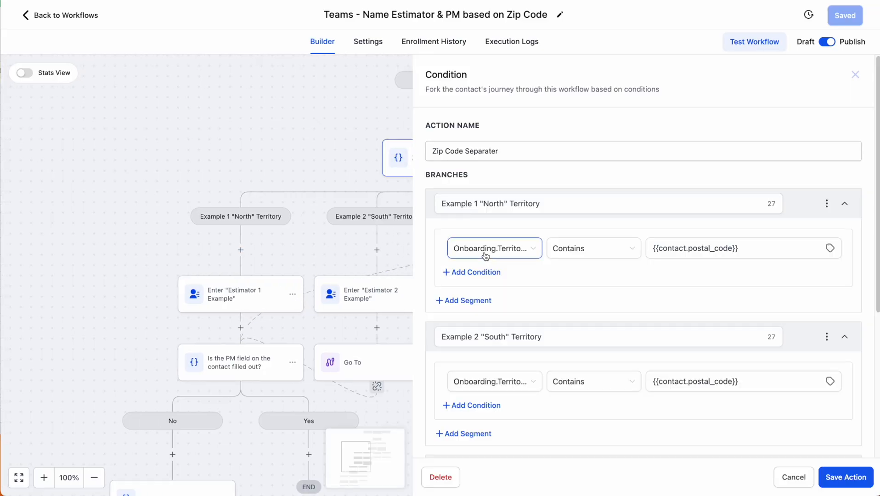
scroll(528, 271, "down", 5)
scroll(570, 280, "up", 2)
scroll(592, 283, "up", 3)
scroll(725, 290, "down", 3)
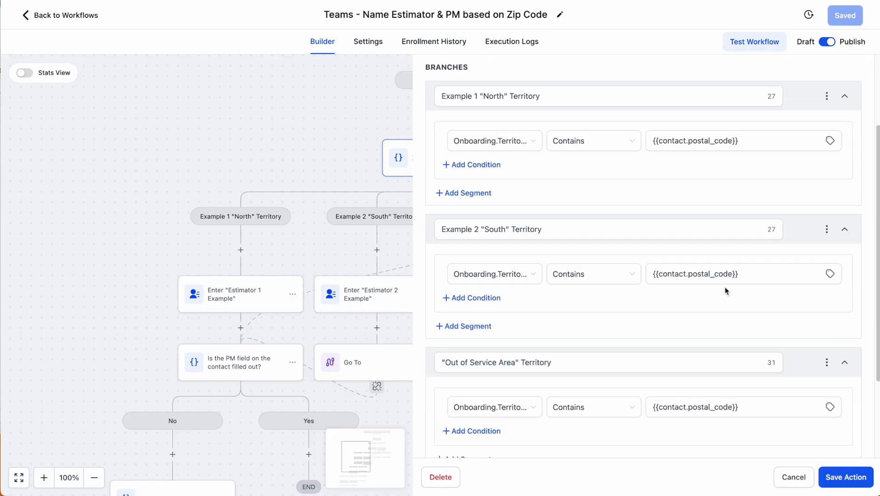
left_click(828, 230)
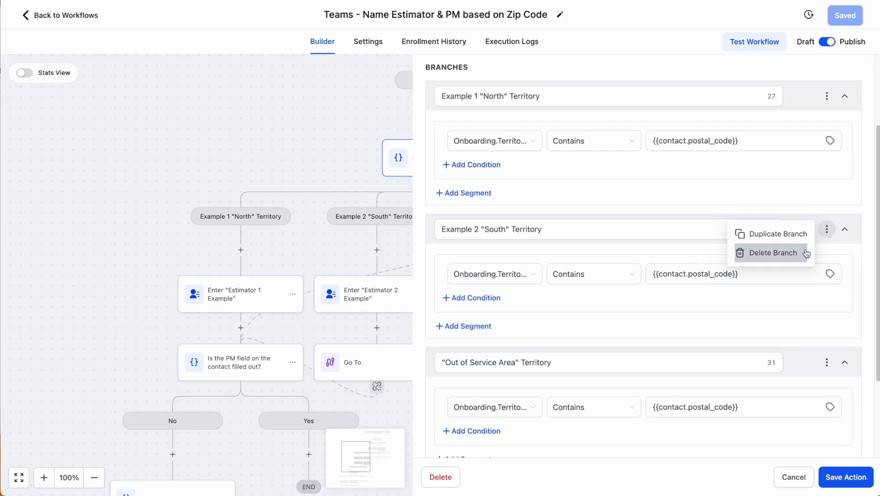
left_click(784, 238)
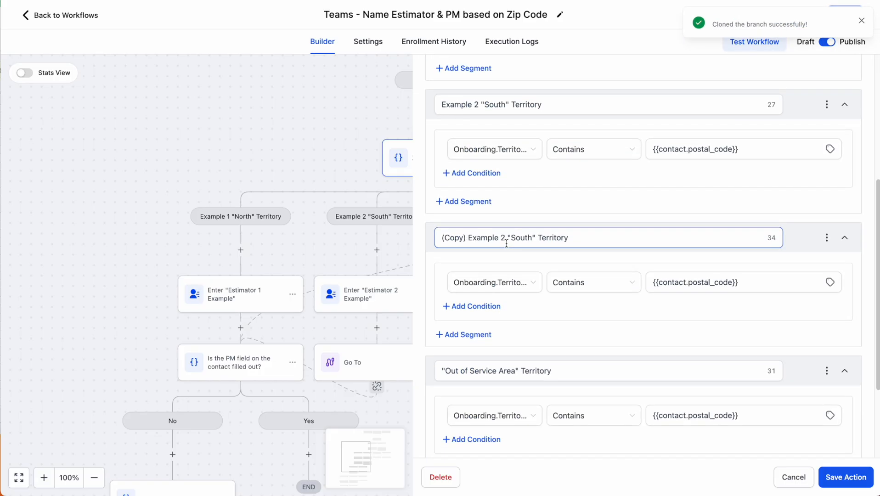
Rename the copy to Example 3 "South" Territory and select its contact.postal_code comparison value
left_click(506, 242)
key("BackSpace")
type("3")
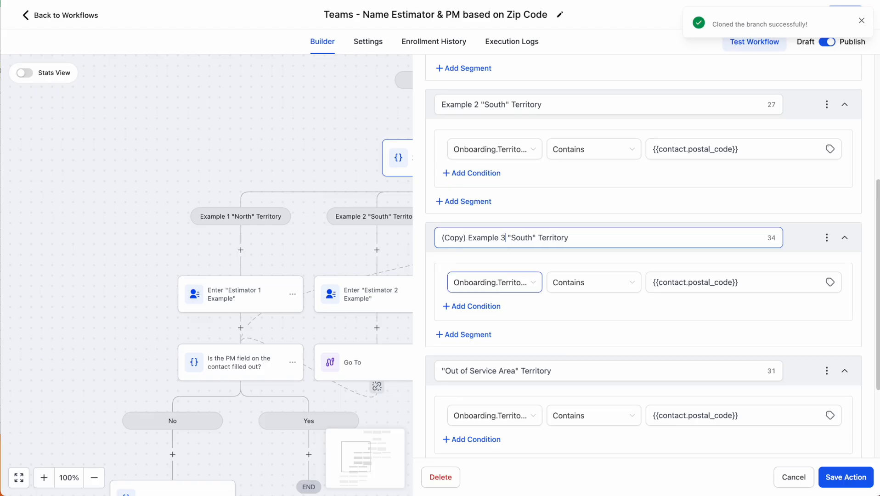
left_click_drag(442, 238, 492, 239)
key("BackSpace")
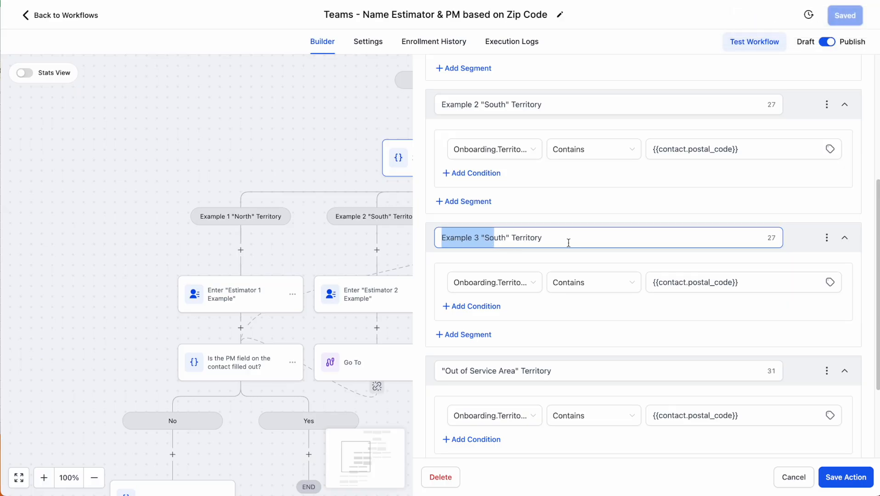
scroll(569, 243, "down", 1)
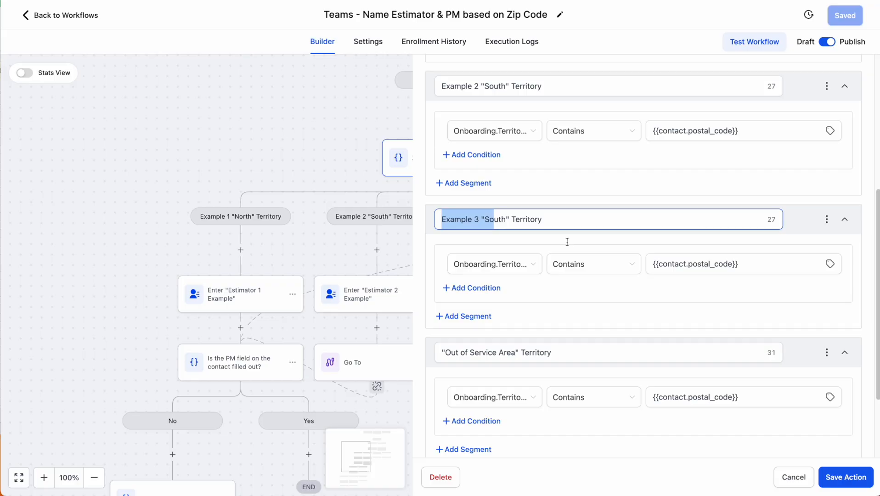
left_click(736, 266)
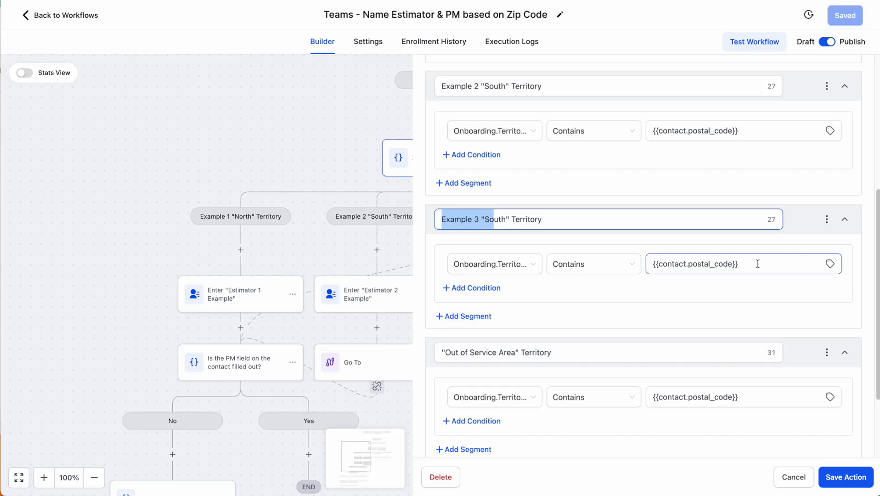
left_click_drag(758, 264, 660, 264)
Select the {{contact.postal_code}} placeholder, then begin a custom value named 'Midwest' and move to its Value
left_click_drag(758, 264, 660, 263)
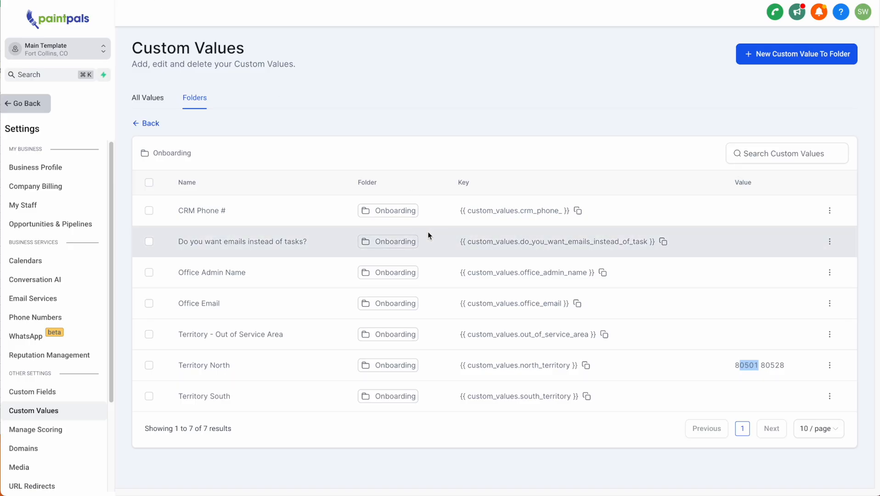
left_click(795, 58)
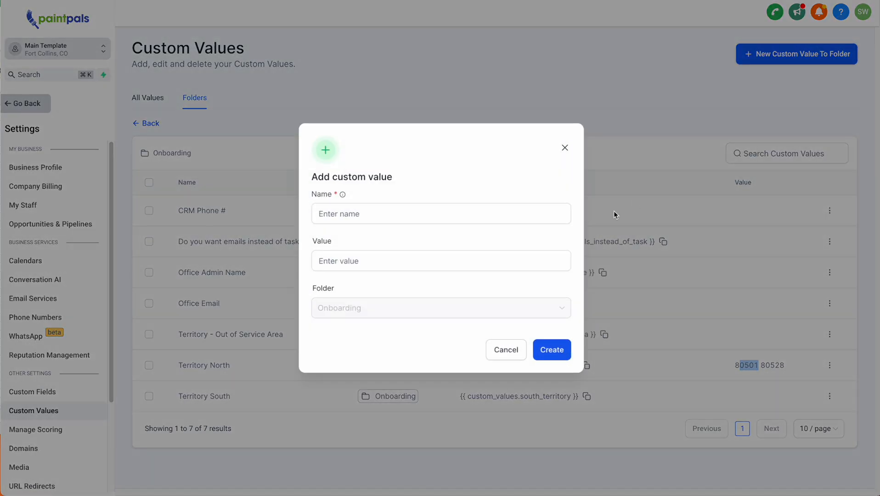
left_click(416, 214)
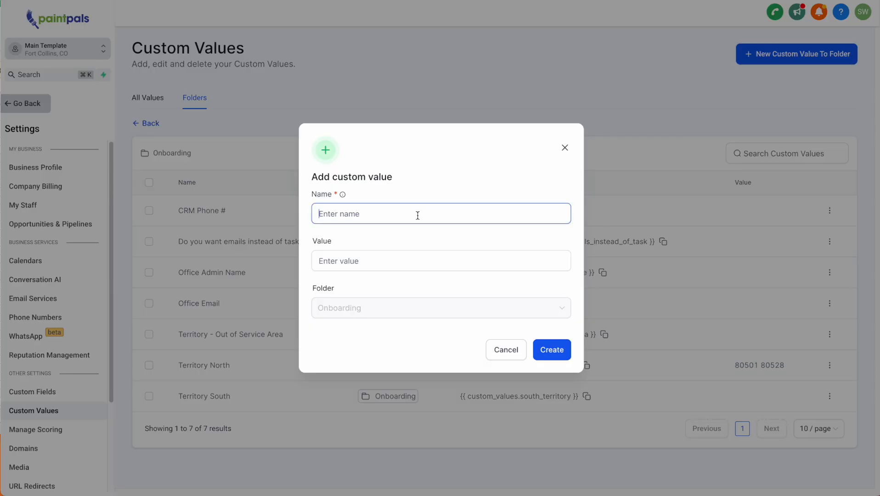
type("Midwest")
left_click(394, 265)
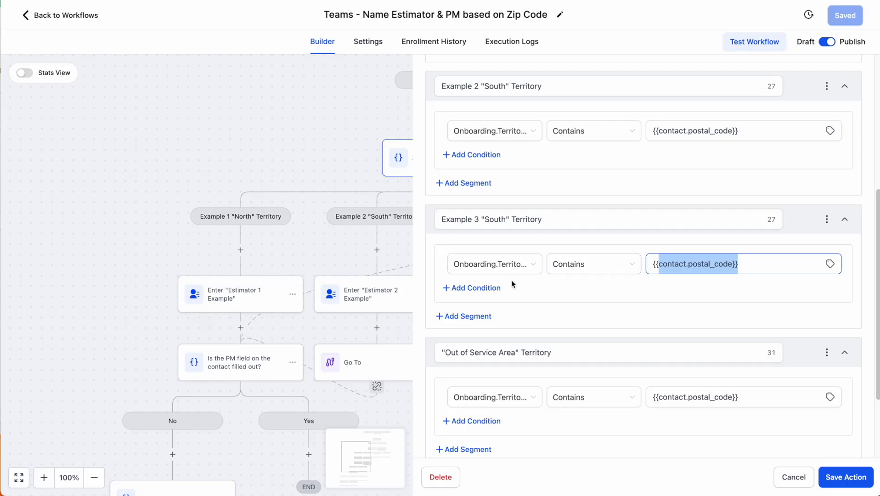
Inspect the Example 3 condition's field choices and glance at an estimator assignment step
left_click(476, 271)
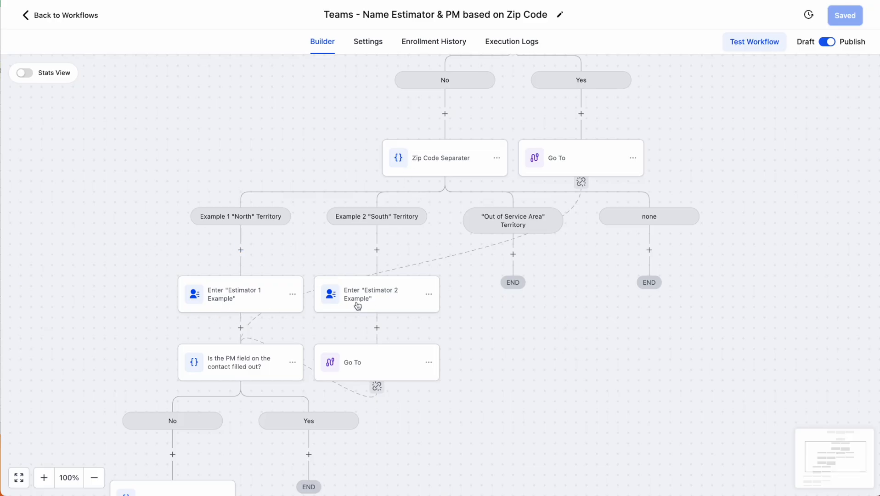
scroll(358, 306, "left", 2)
scroll(358, 302, "down", 3)
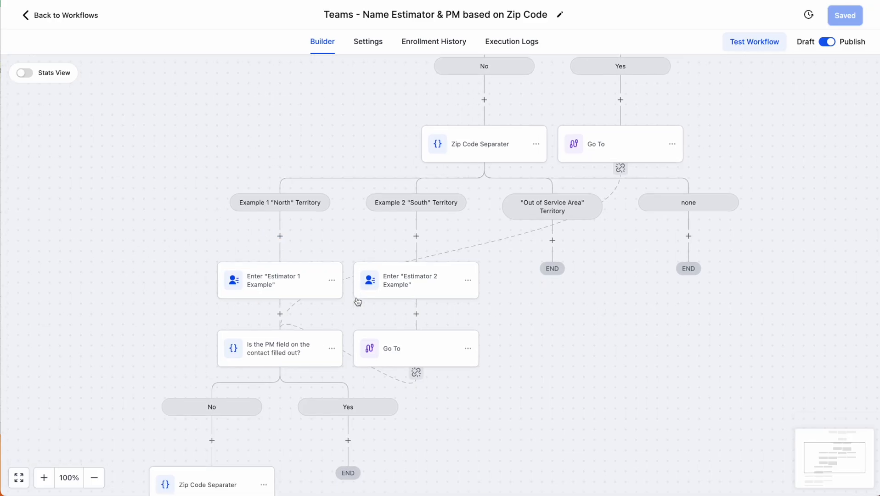
left_click(358, 303)
left_click(862, 79)
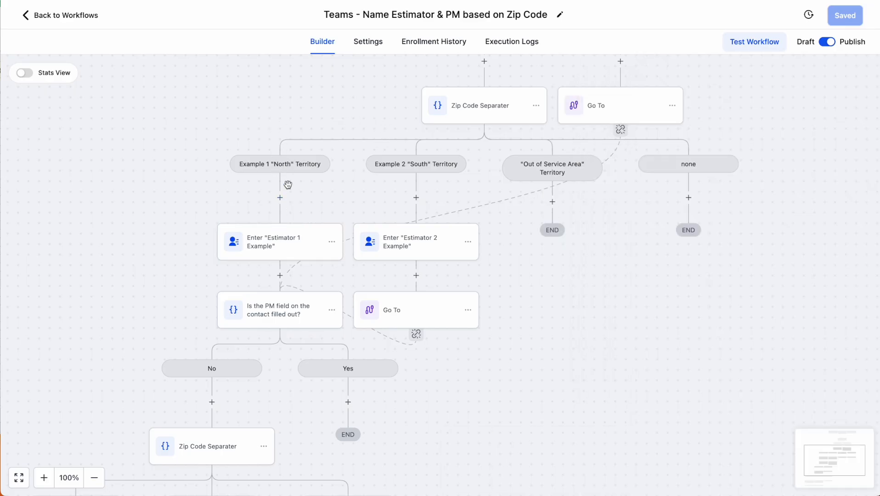
Review the estimator values in the 'Estimator 1 Example' and 'Estimator 2 Example' steps without changes
left_click(292, 248)
left_click(804, 237)
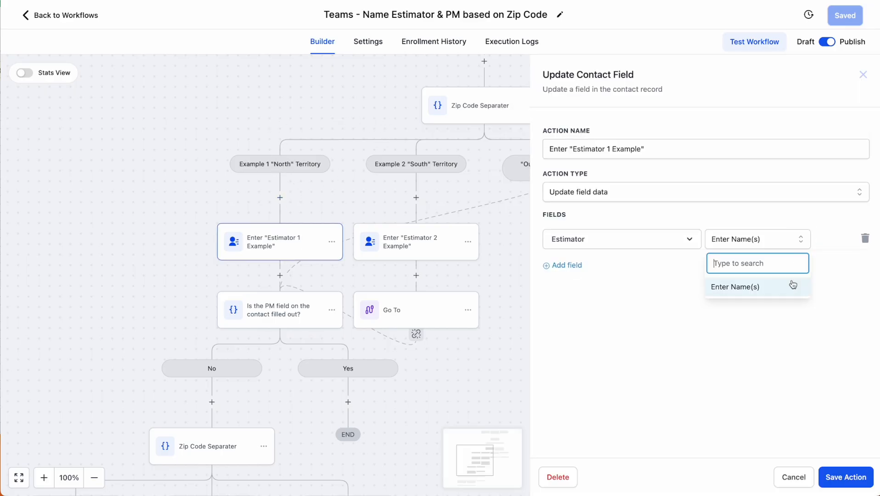
left_click(793, 286)
left_click(863, 75)
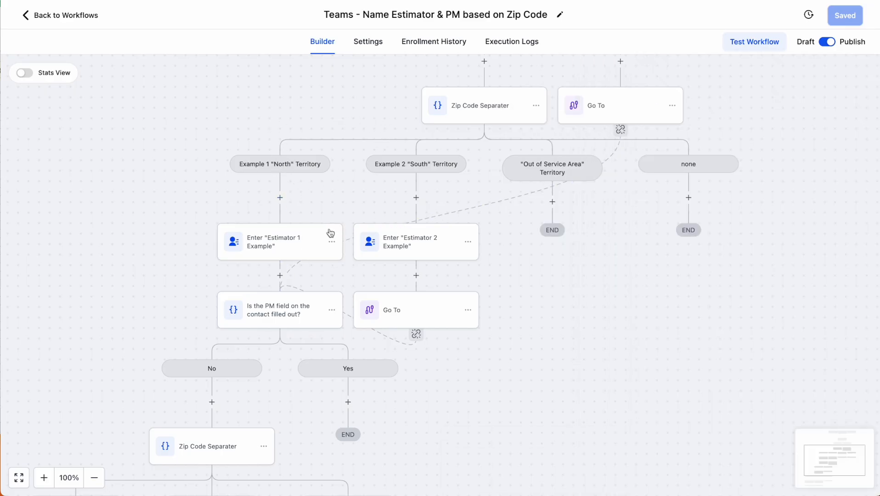
left_click(385, 245)
left_click(759, 248)
left_click(665, 340)
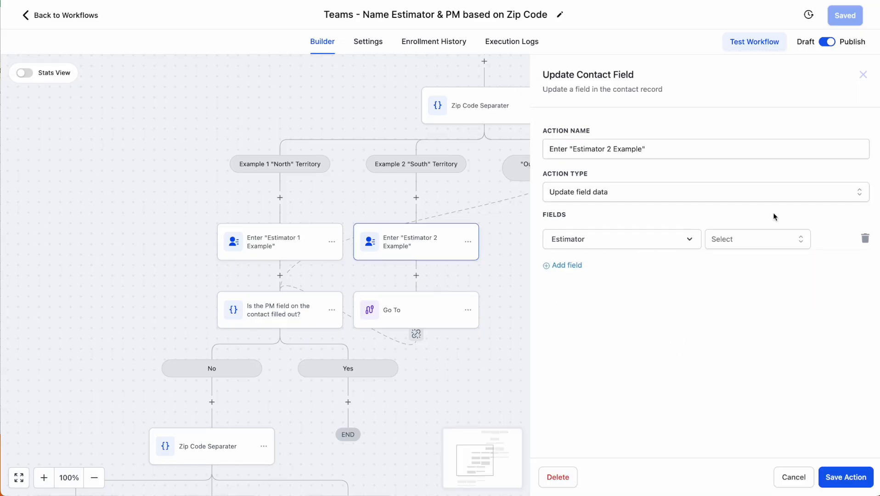
left_click(863, 74)
Copy the Estimator 2 assignment step and paste it under the Out of Service Area branch
left_click(471, 245)
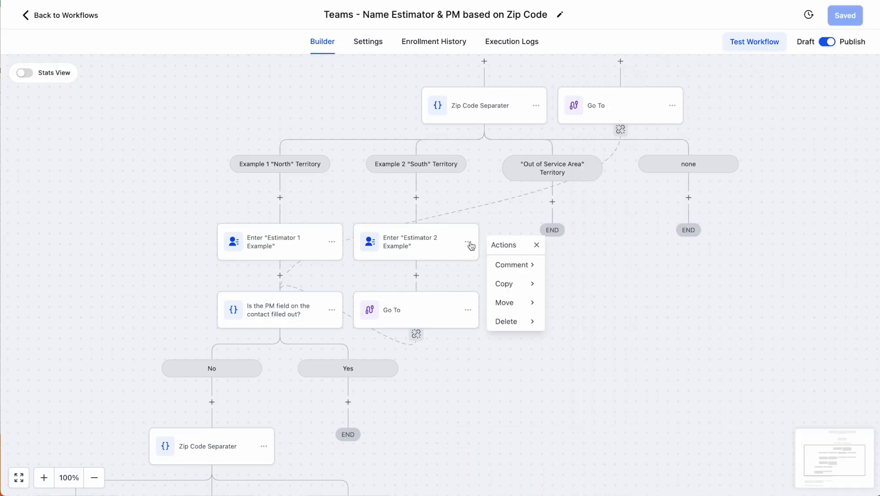
mouse_move(511, 289)
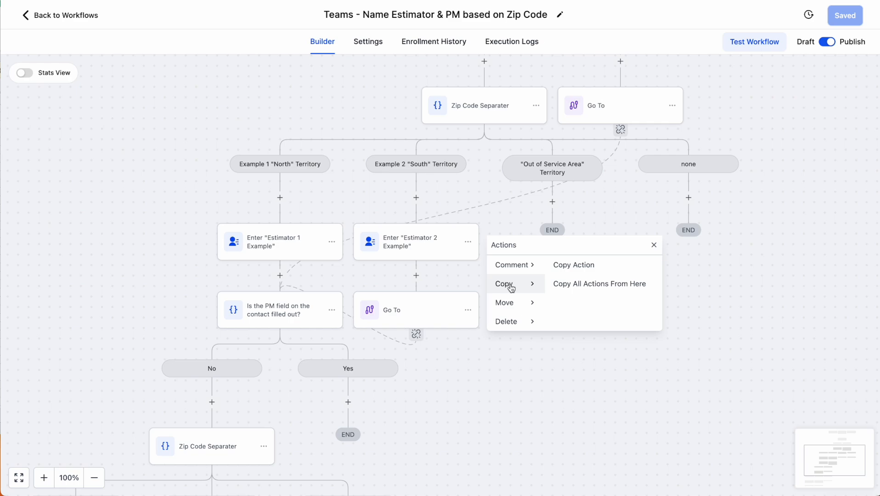
left_click(587, 267)
left_click(554, 201)
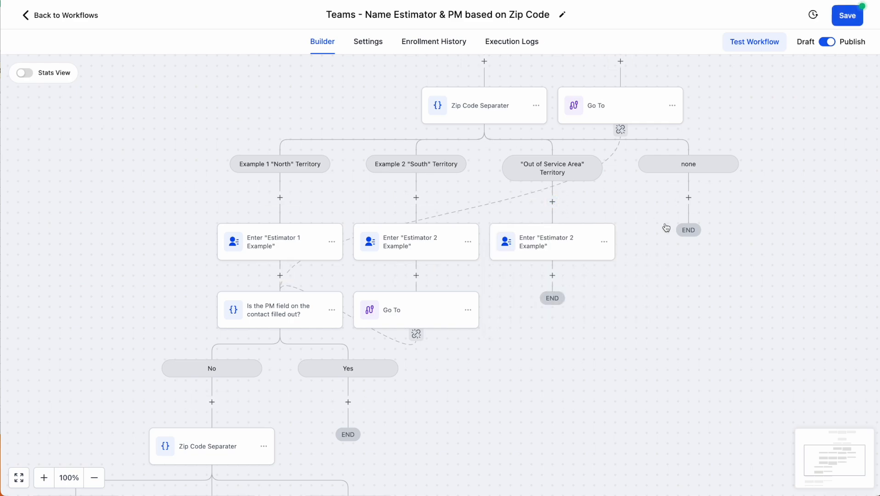
Rename the pasted step to 'Estimator 3 Example' and save the action
left_click(560, 242)
left_click(757, 242)
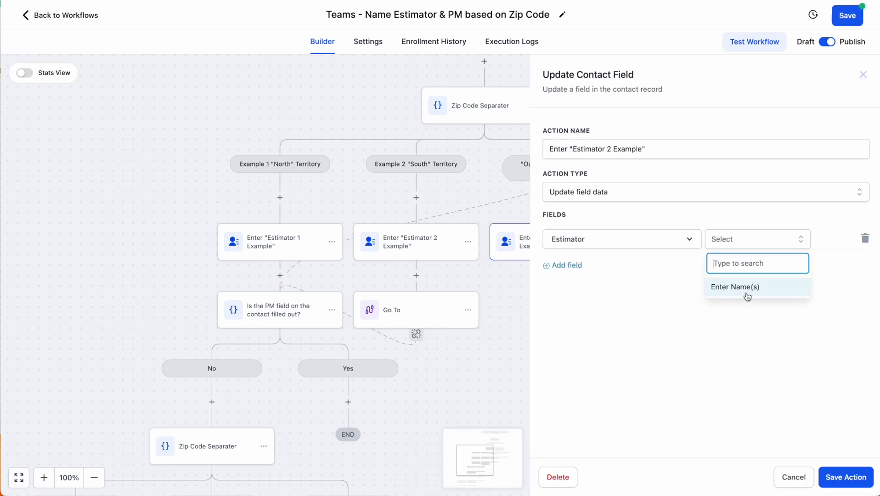
left_click(613, 150)
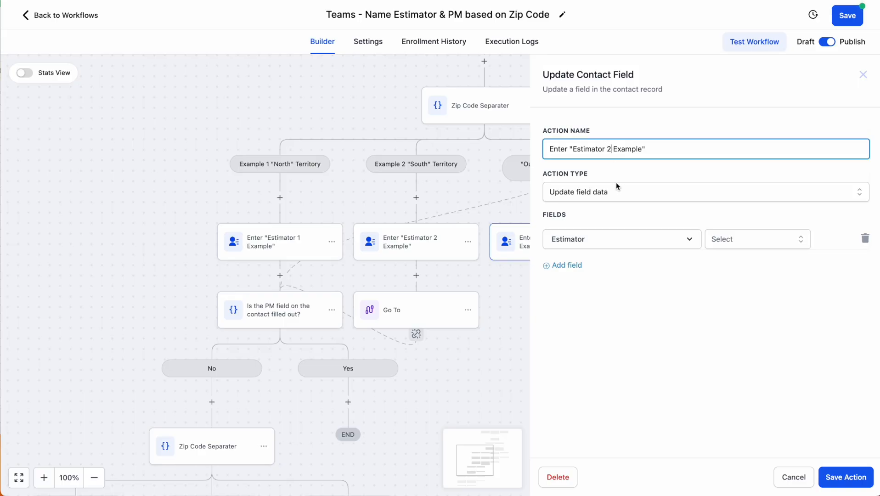
key("BackSpace")
type("3")
left_click(784, 317)
left_click(846, 476)
scroll(294, 275, "down", 3)
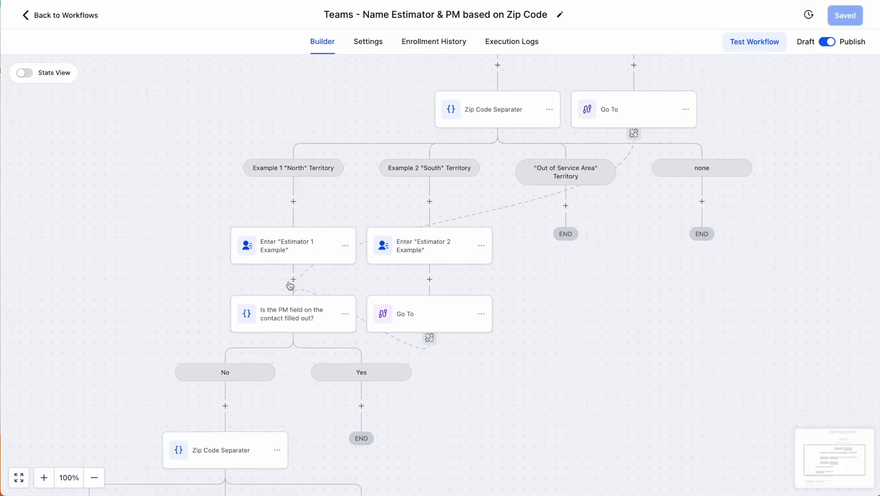
Move only the 'PM 1 Example' step under the PM check's No branch
left_click(296, 267)
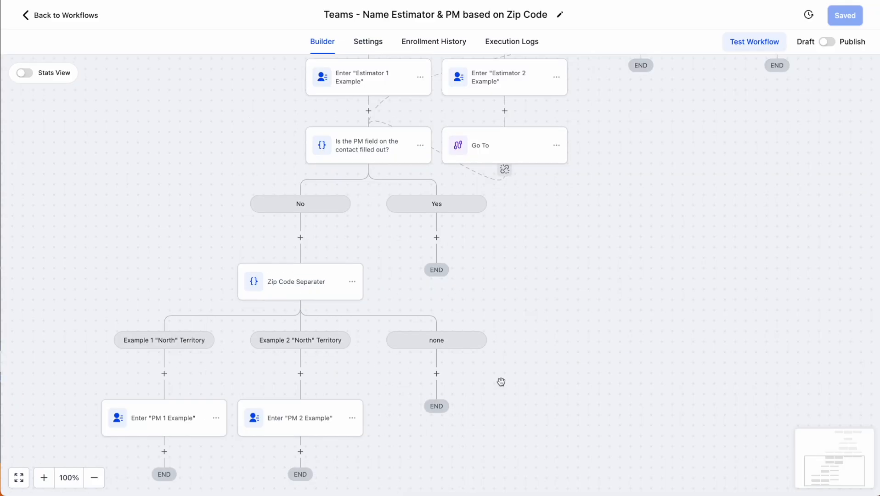
scroll(501, 382, "up", 2)
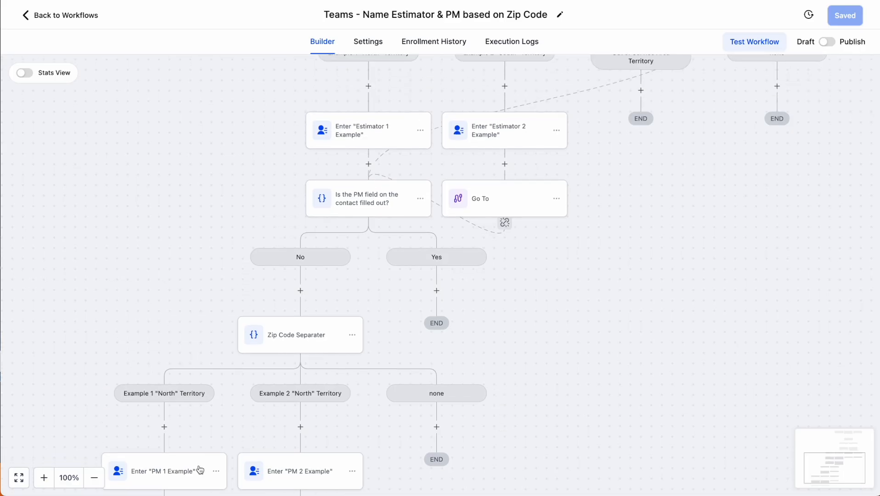
scroll(200, 469, "down", 1)
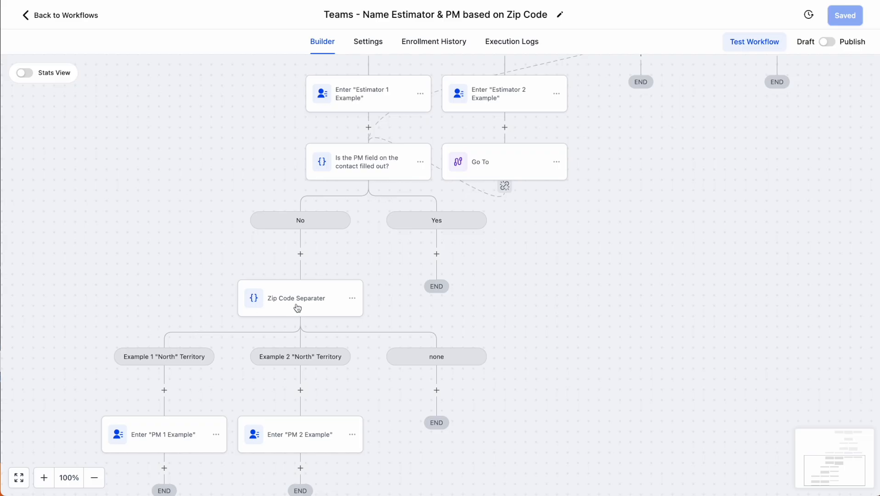
scroll(280, 313, "down", 1)
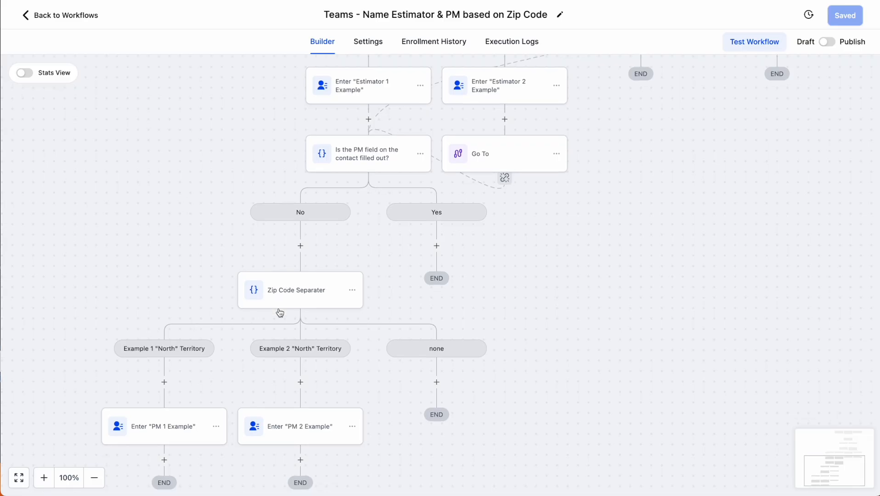
left_click(216, 427)
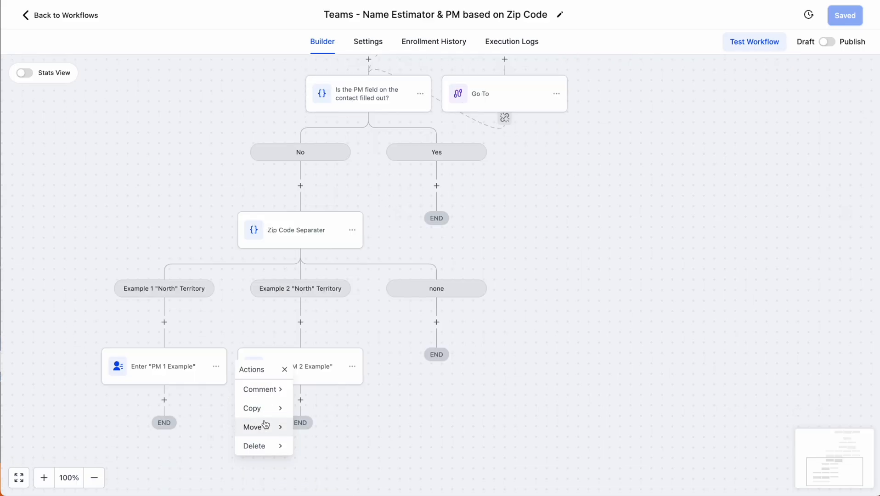
left_click(265, 428)
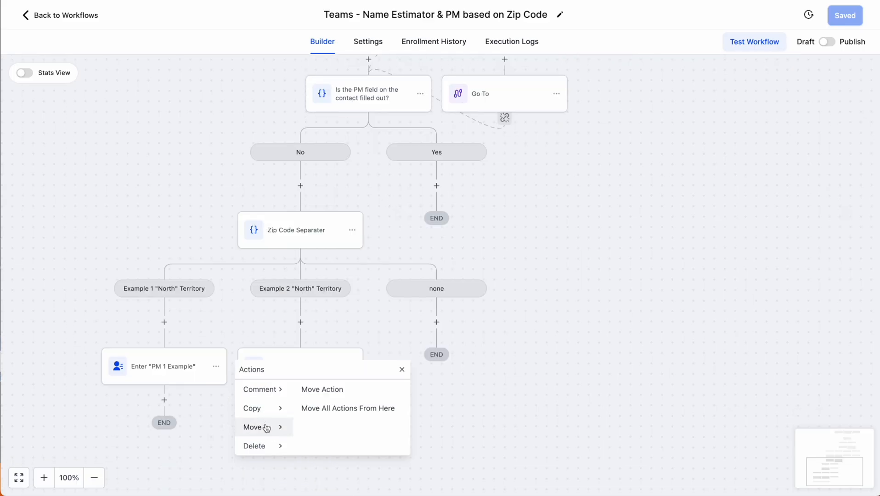
left_click(318, 390)
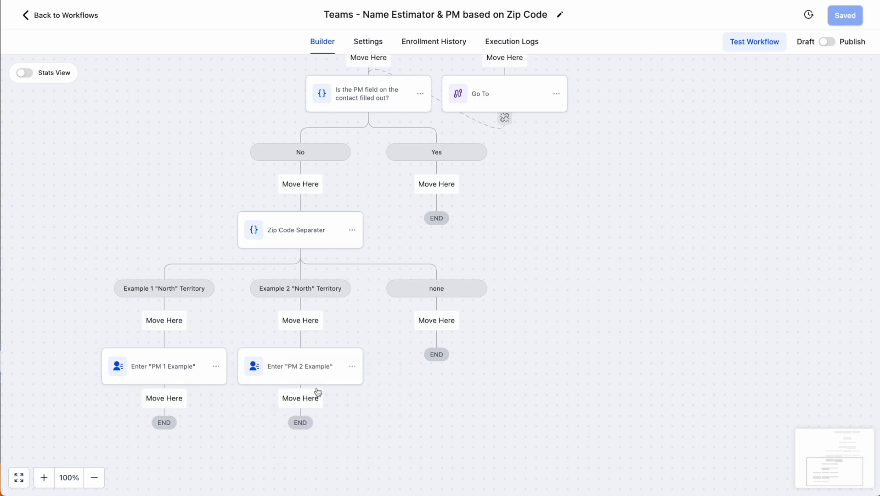
left_click(301, 185)
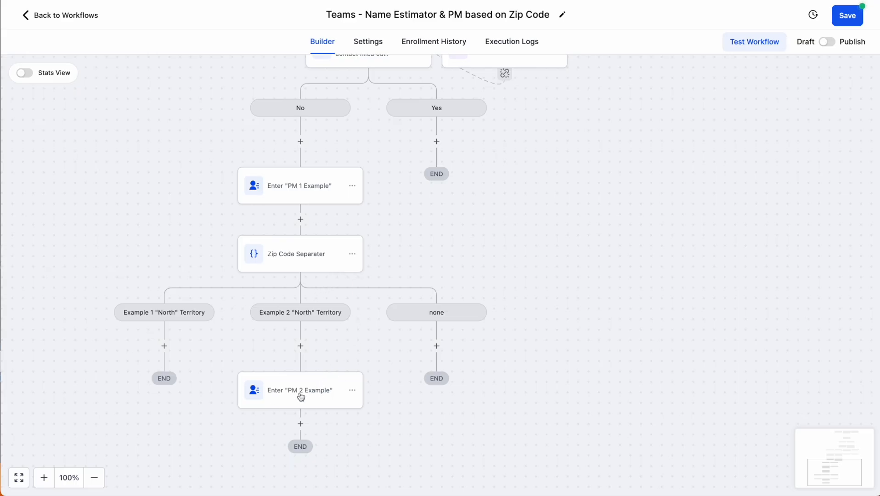
Delete the second Zip Code Separater step from the PM side
left_click(355, 257)
left_click(392, 335)
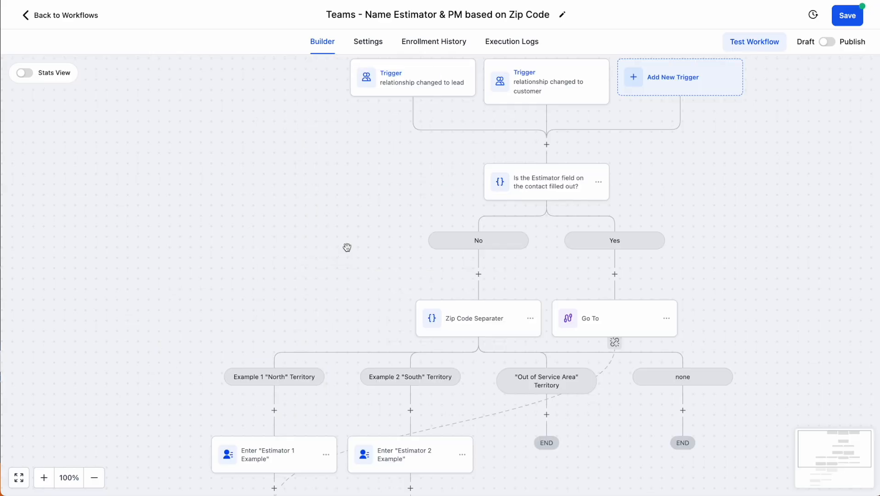
scroll(551, 303, "down", 3)
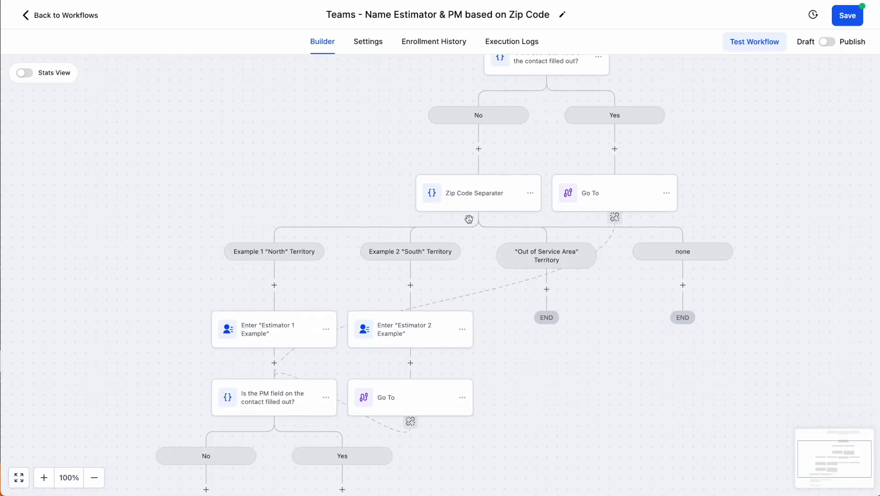
scroll(322, 337, "down", 3)
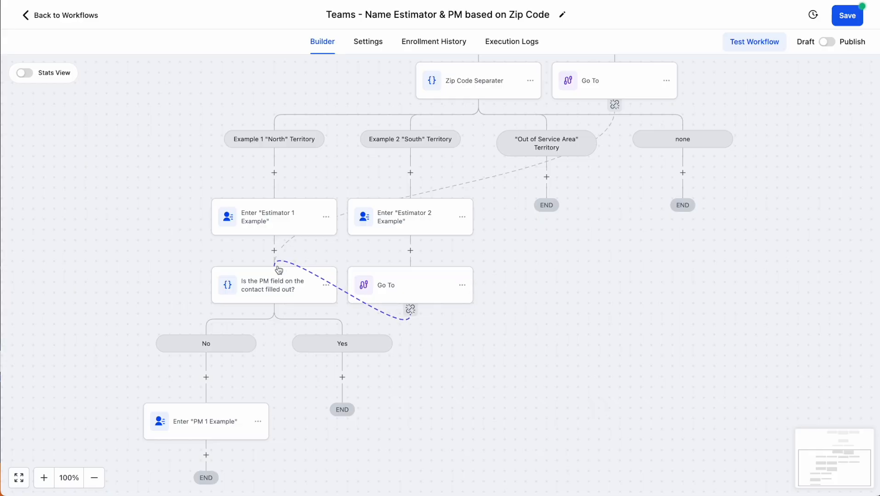
scroll(278, 267, "down", 2)
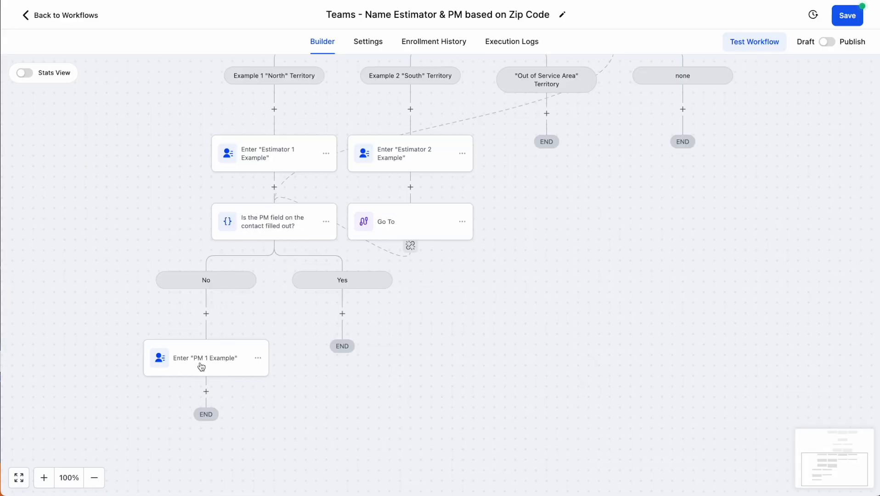
Review the 'Production Manager is empty' rule and PM 1's value choices, then close both panels
left_click(268, 228)
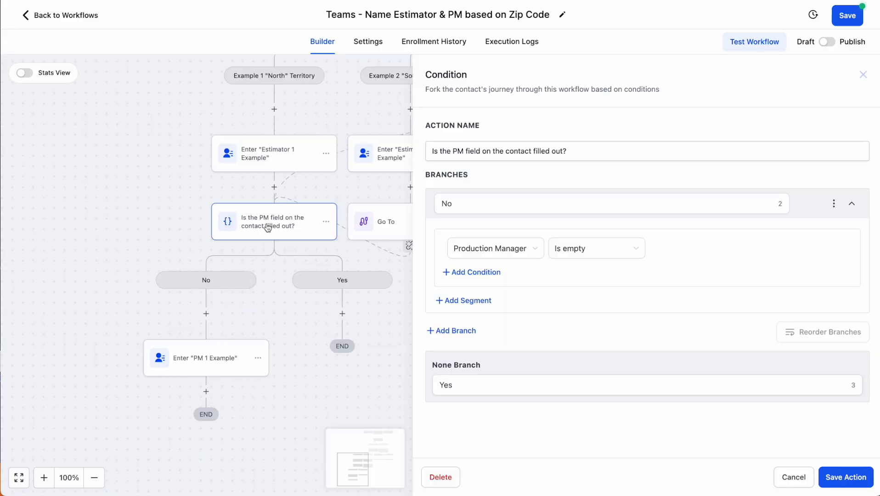
left_click(280, 224)
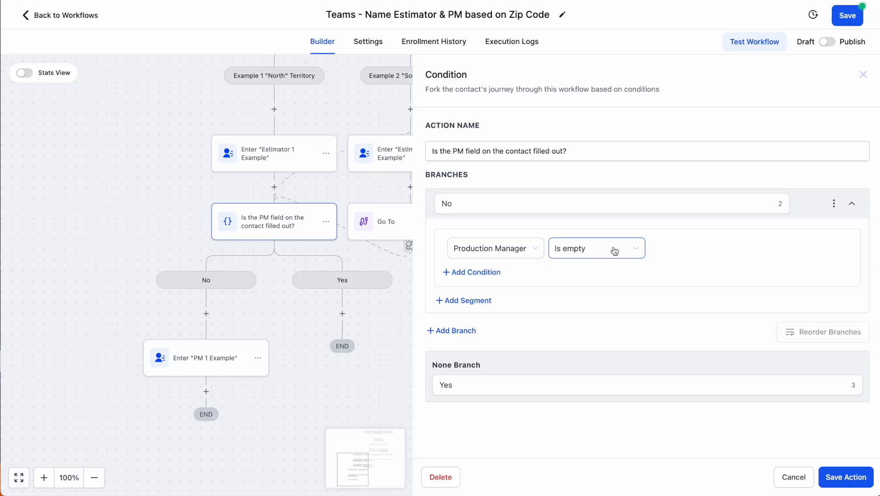
left_click(863, 75)
left_click(202, 357)
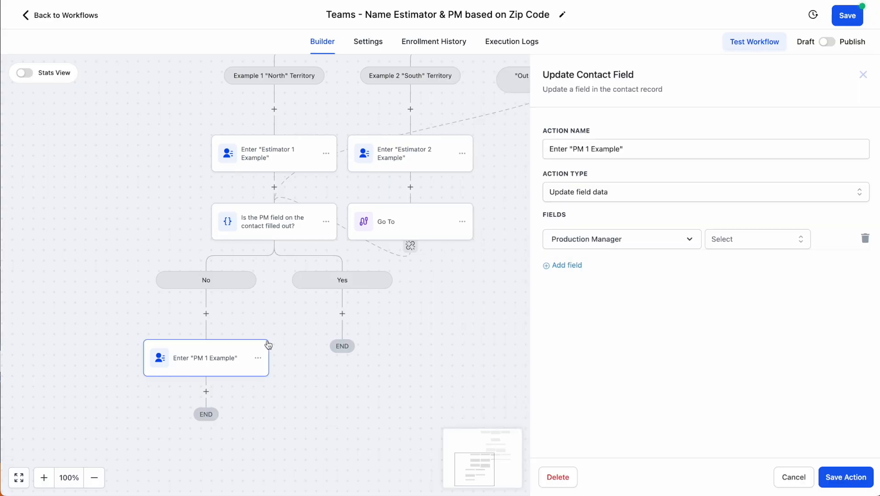
left_click(759, 243)
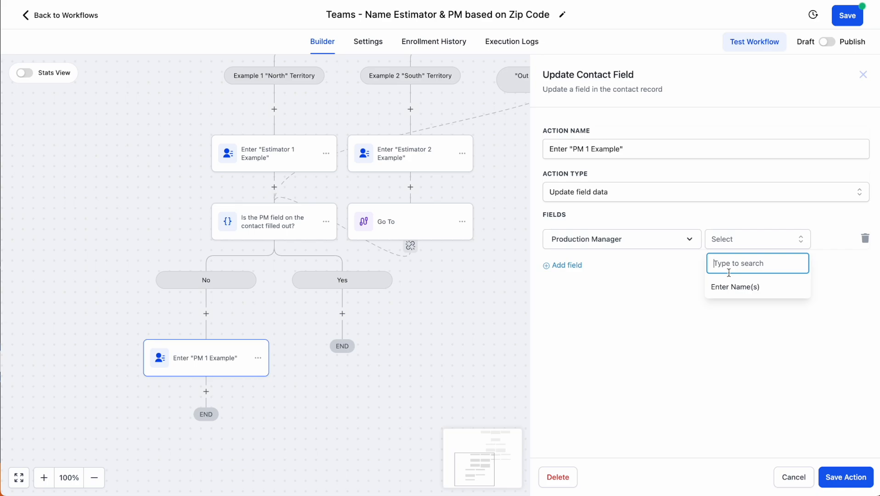
left_click(687, 341)
left_click(864, 75)
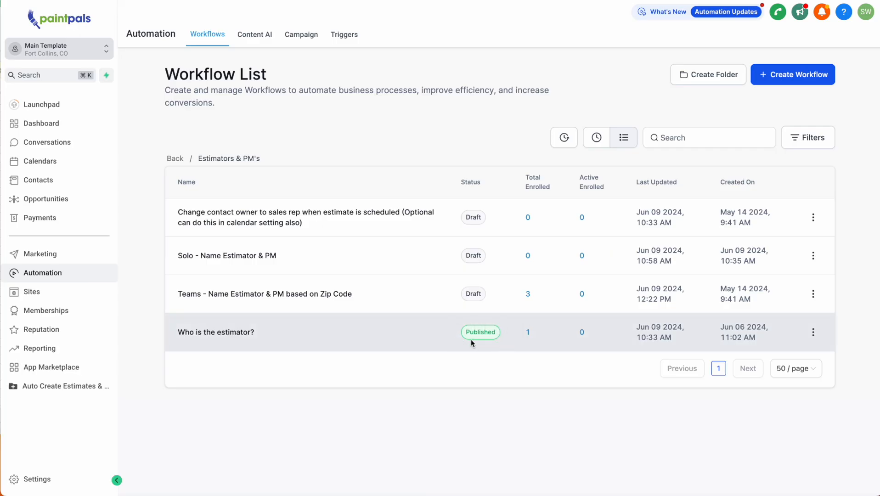
Open the 'Who is the estimator?' workflow and inspect the first branch's name options
left_click(230, 333)
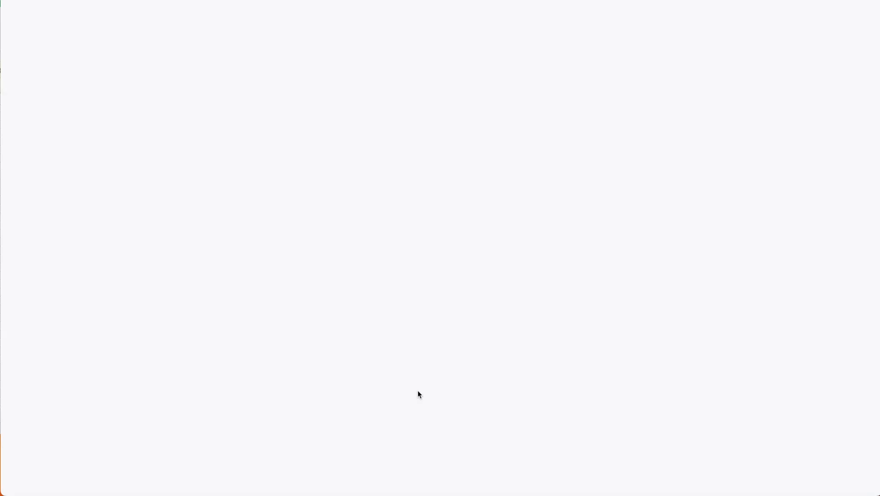
left_click(453, 190)
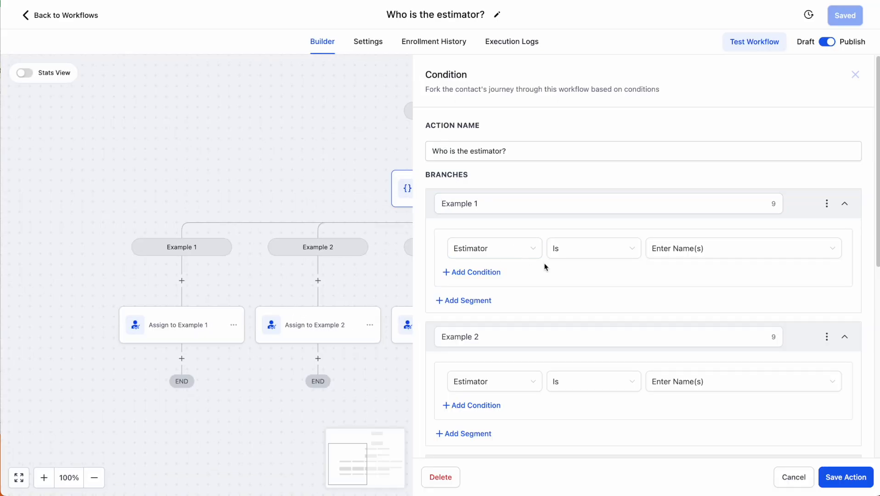
left_click(708, 255)
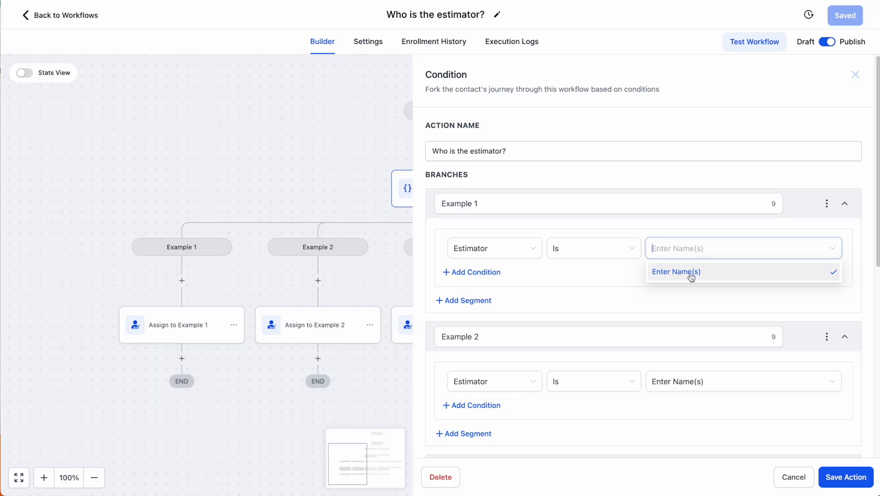
left_click(696, 248)
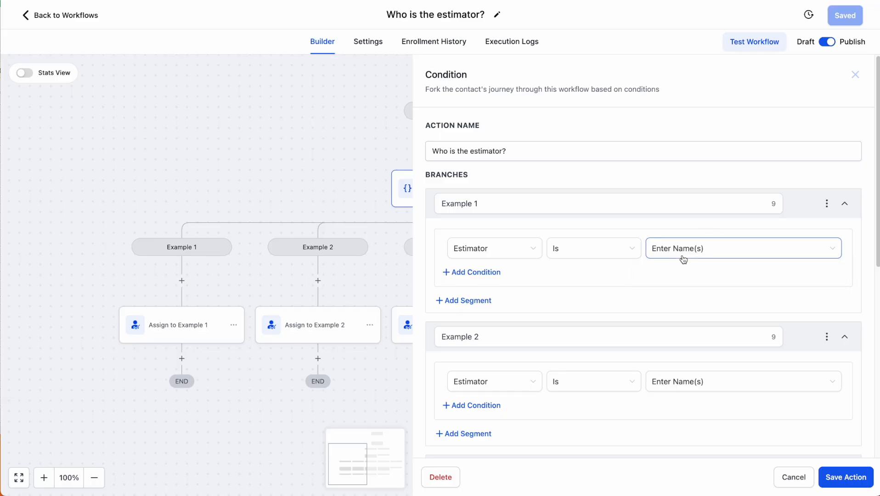
left_click(707, 255)
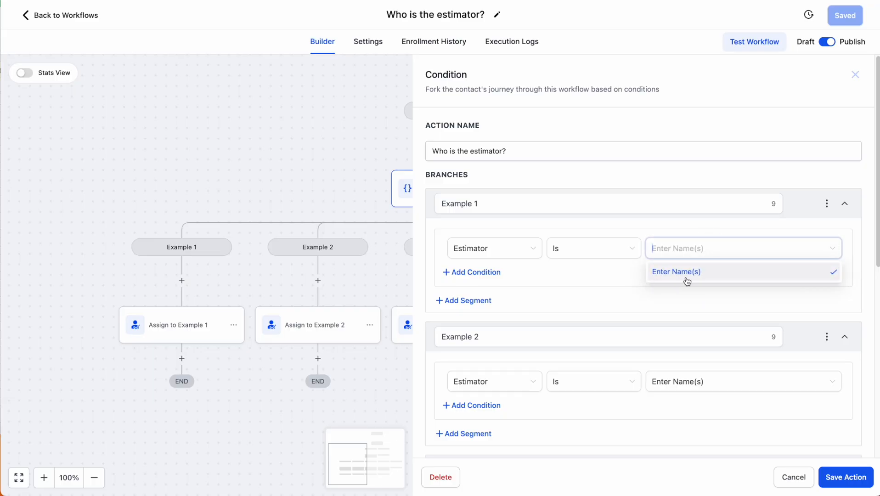
left_click(684, 281)
left_click(856, 75)
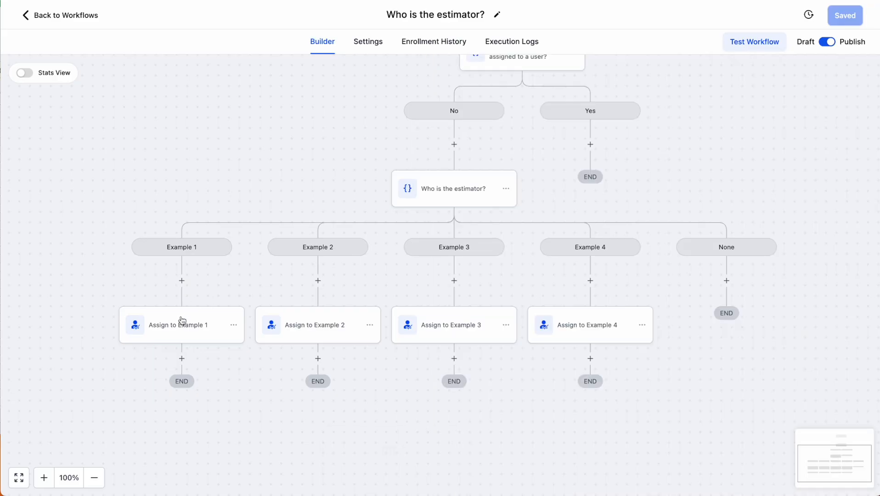
Remove the user assigned in the first branch's assignment step and review assignable users
left_click(186, 330)
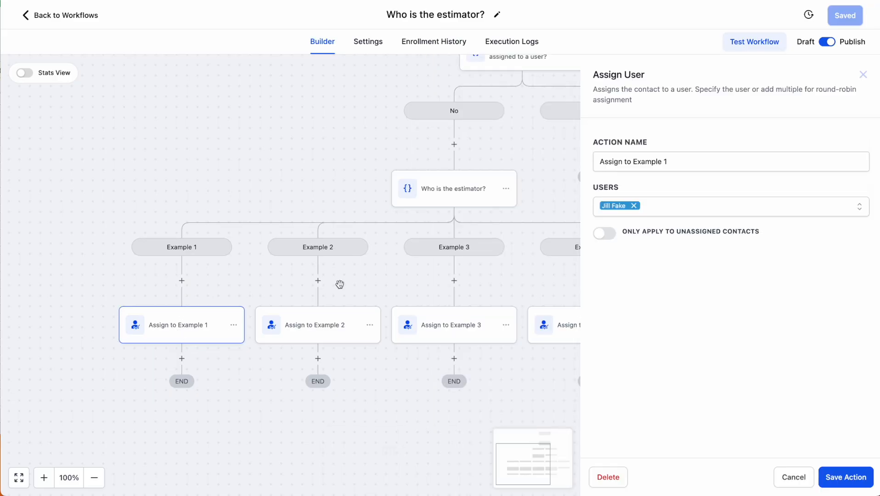
left_click(636, 205)
left_click(684, 212)
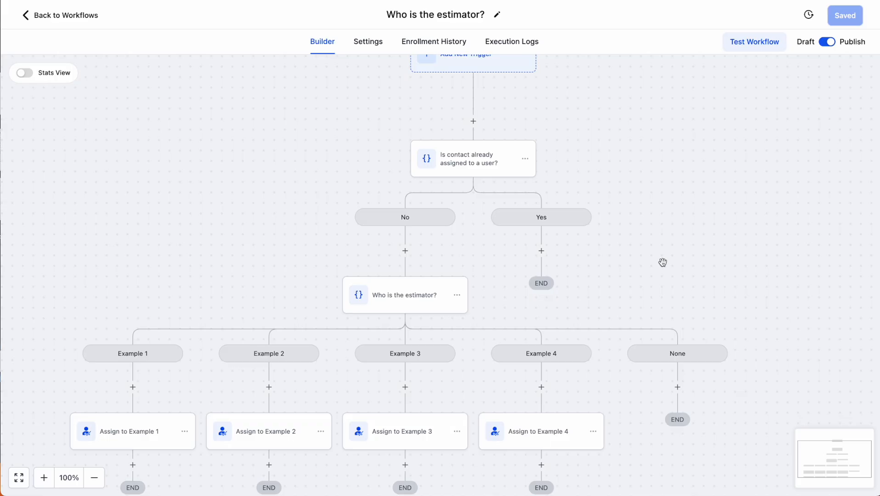
scroll(528, 264, "down", 1)
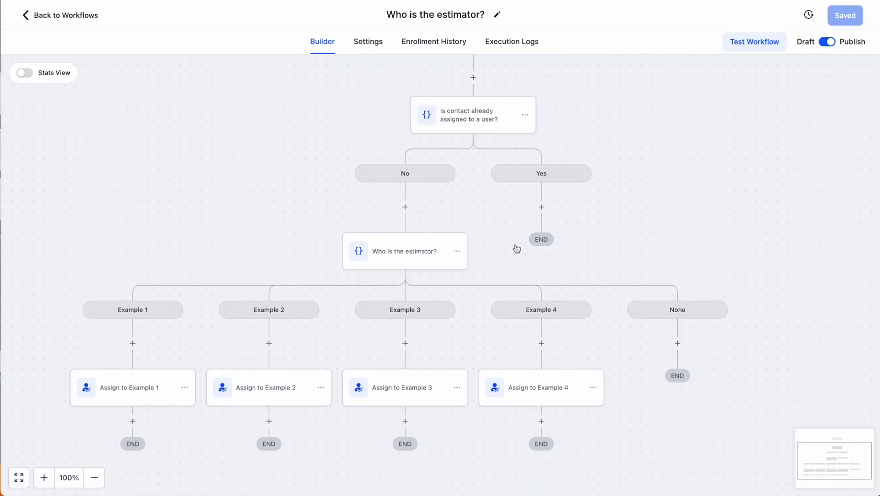
Set the first three condition branches to match the first, second and third estimators
left_click(407, 256)
left_click(725, 252)
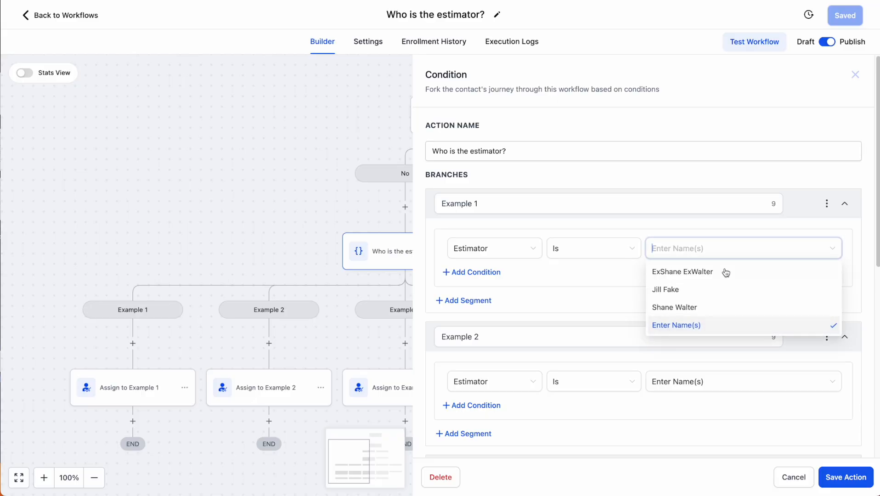
left_click(694, 272)
left_click(697, 382)
left_click(696, 423)
scroll(691, 338, "down", 4)
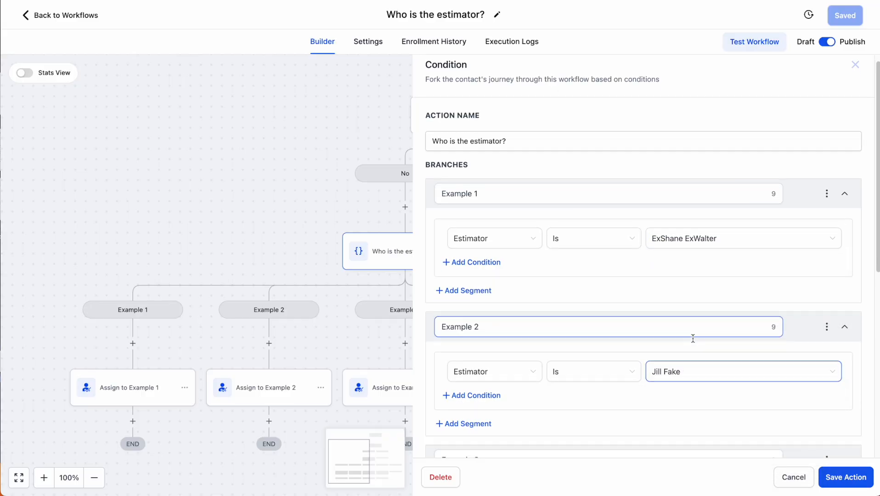
left_click(693, 332)
left_click(691, 389)
scroll(647, 341, "down", 3)
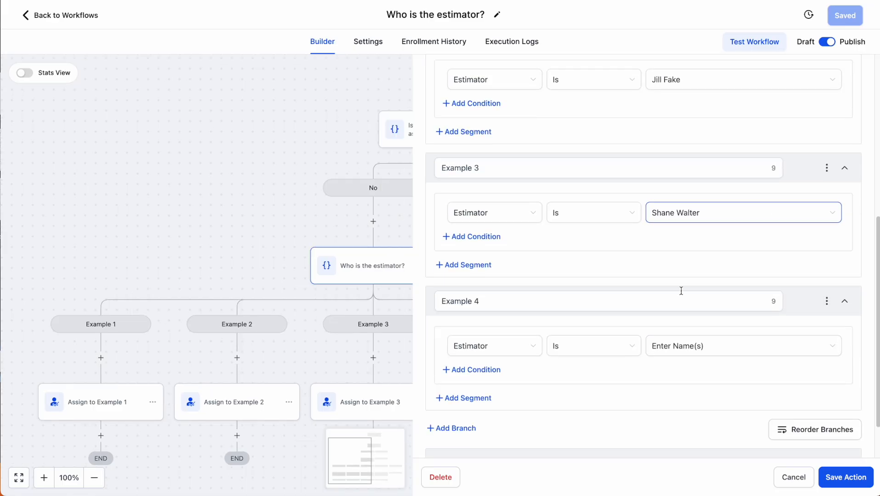
Duplicate the third branch to create a fourth condition branch
left_click(827, 167)
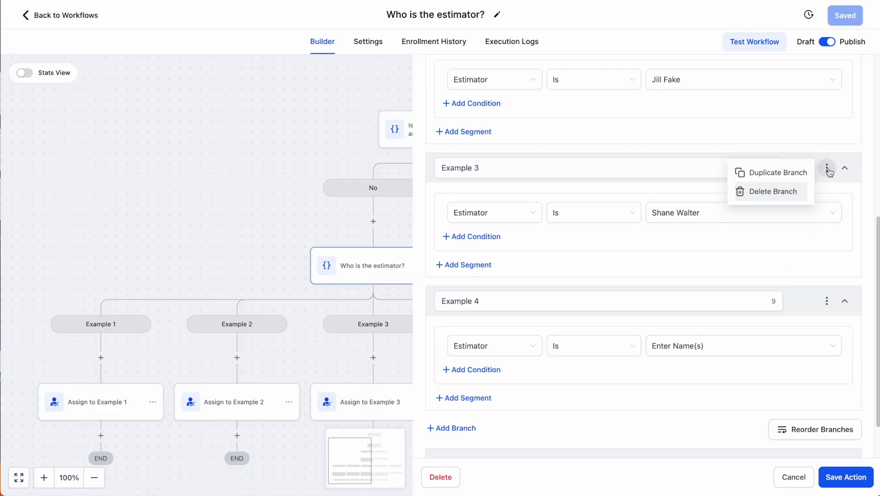
left_click(771, 172)
left_click(688, 350)
left_click(700, 428)
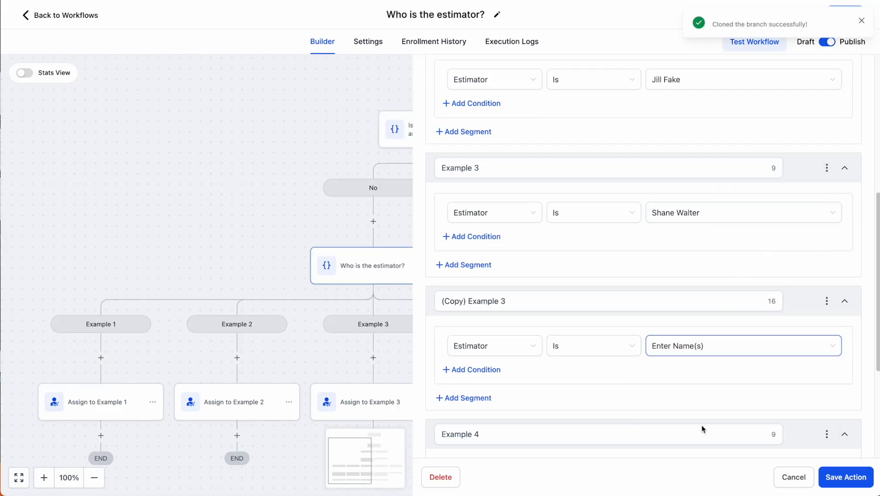
Rename three branches after the estimators and the fourth 'Enter Name(s)', then save the condition
scroll(620, 363, "up", 4)
scroll(619, 363, "up", 2)
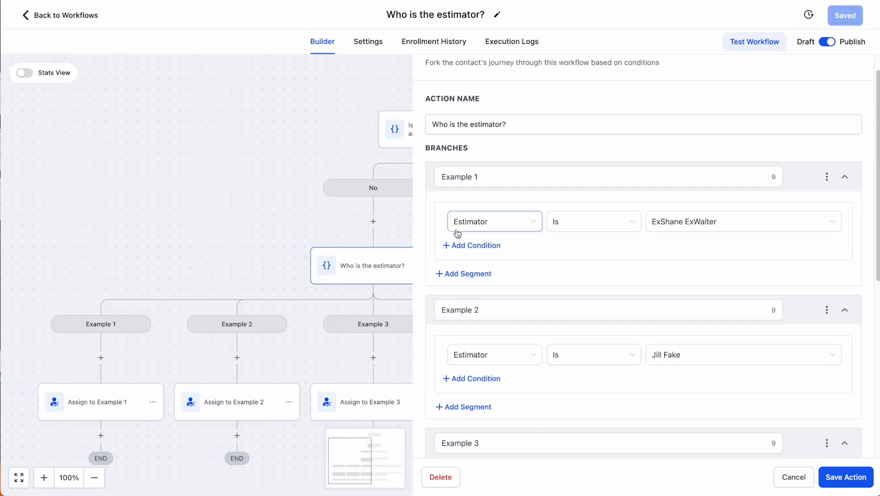
triple_click(491, 176)
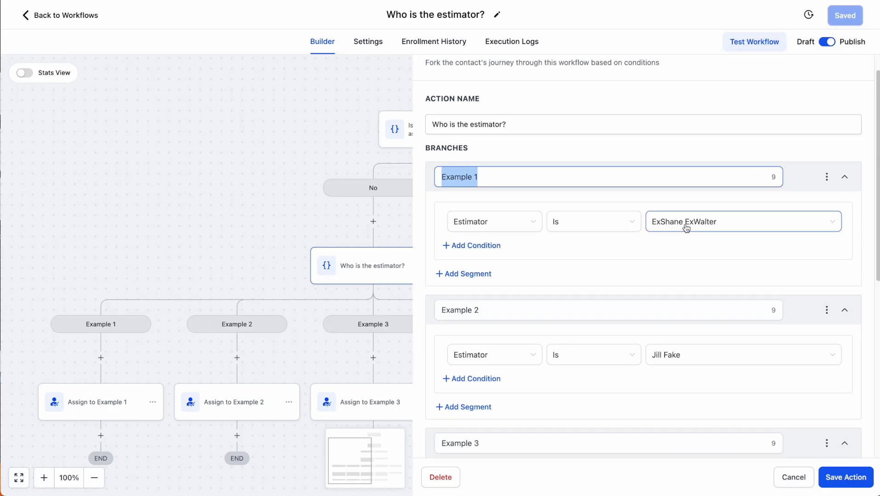
type("ExShane ExWalter")
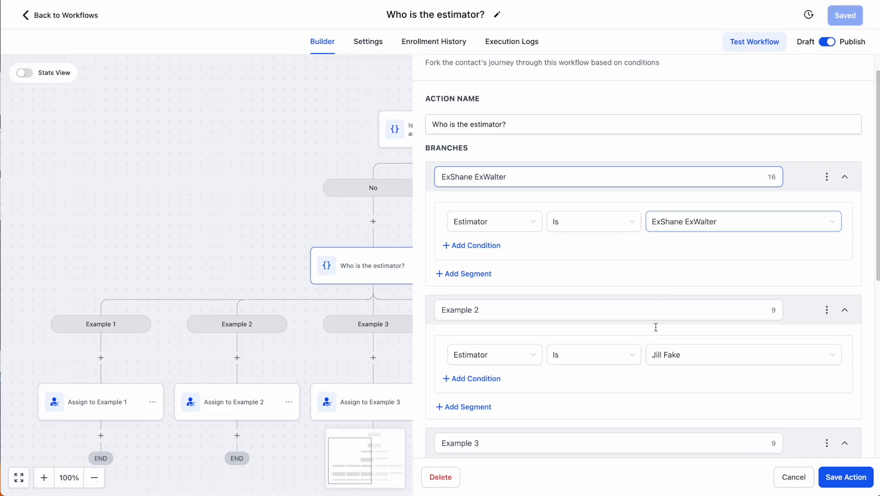
left_click_drag(489, 310, 414, 307)
type("Jill Fake")
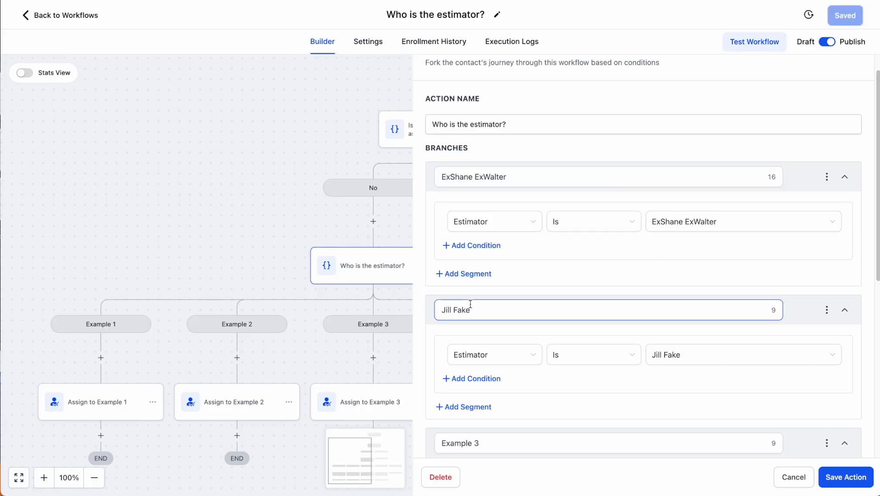
scroll(473, 308, "down", 4)
left_click_drag(497, 260, 412, 269)
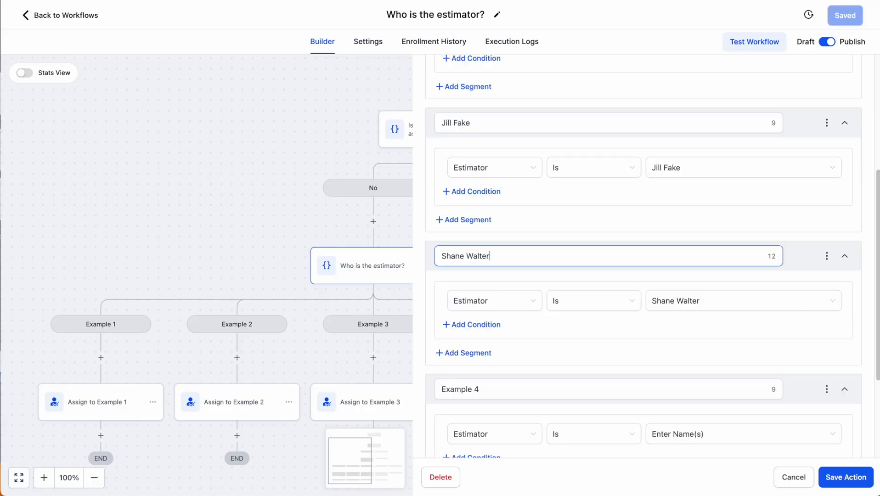
left_click_drag(487, 390, 422, 396)
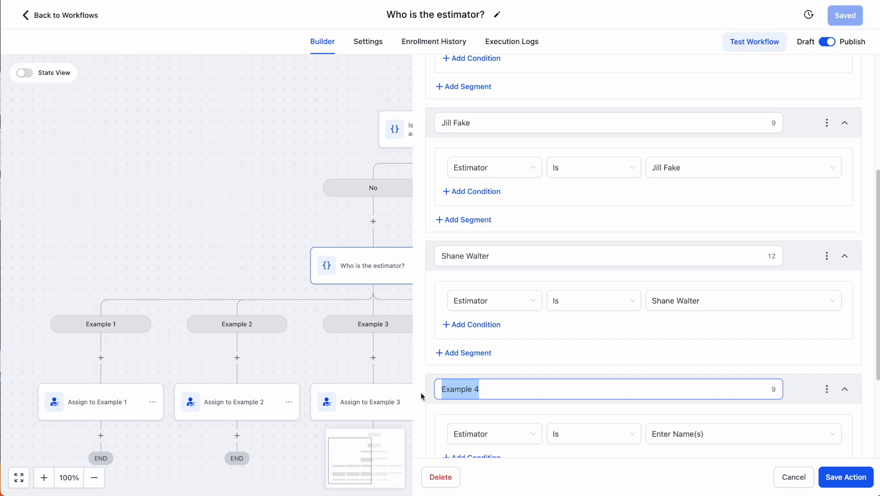
type("Enter Name(s)")
scroll(666, 407, "down", 2)
left_click(845, 477)
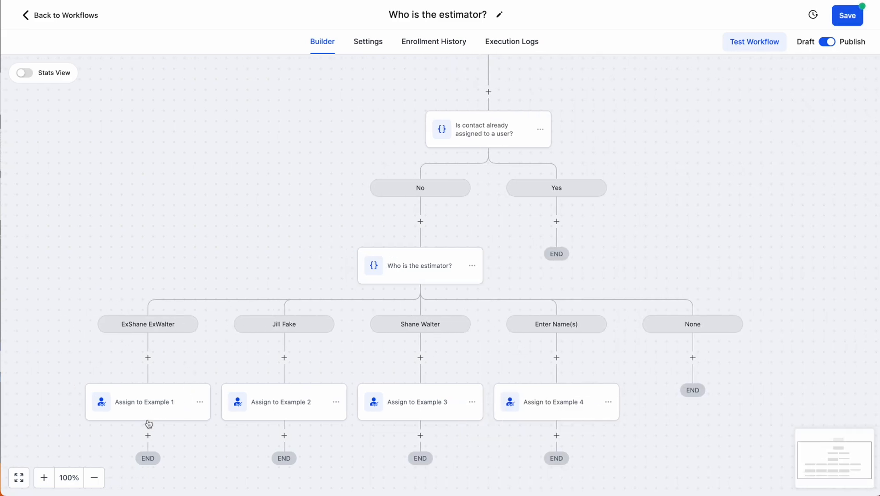
Assign the first and second estimators as users in the first two branches, saving each
scroll(421, 323, "down", 1)
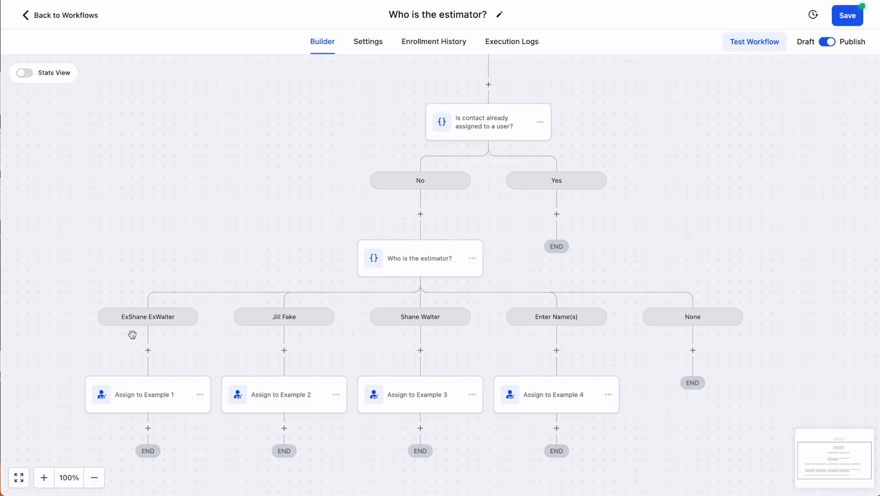
left_click(149, 398)
left_click(635, 205)
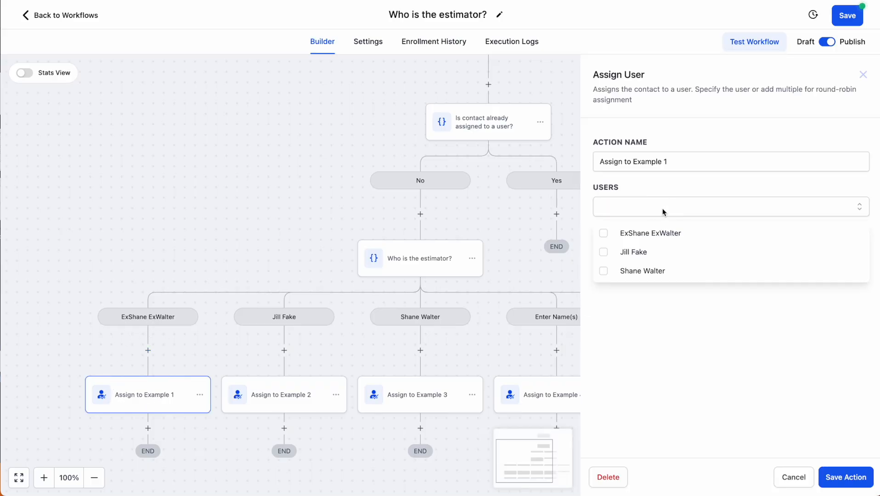
left_click(637, 234)
left_click(846, 477)
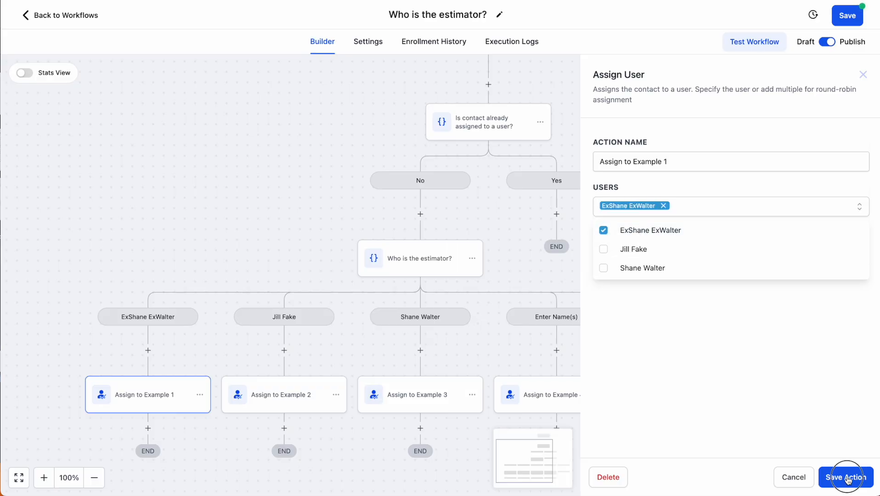
left_click(275, 393)
left_click(663, 216)
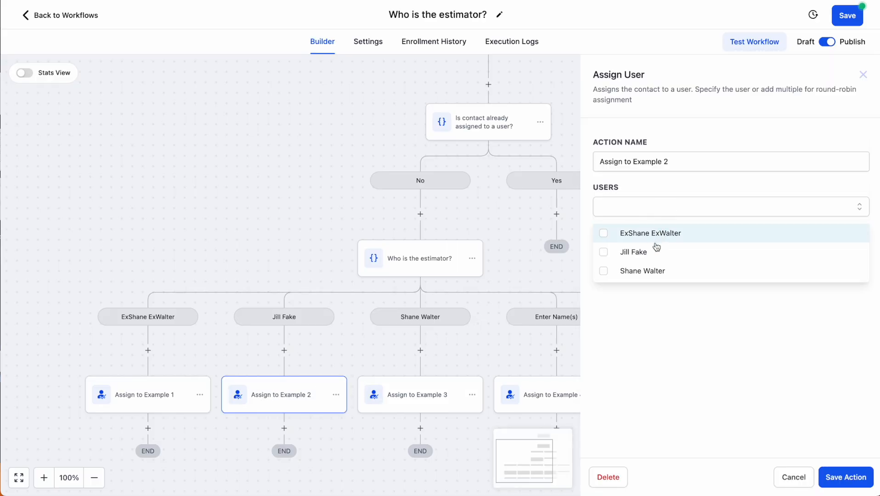
left_click(655, 250)
left_click(846, 478)
Assign the third estimator as the user in the third branch and save
left_click(455, 384)
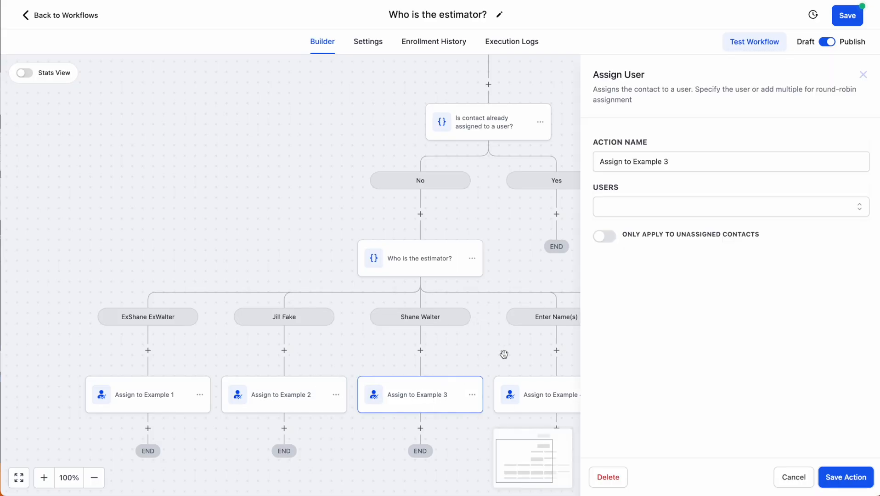
left_click(634, 208)
left_click(636, 269)
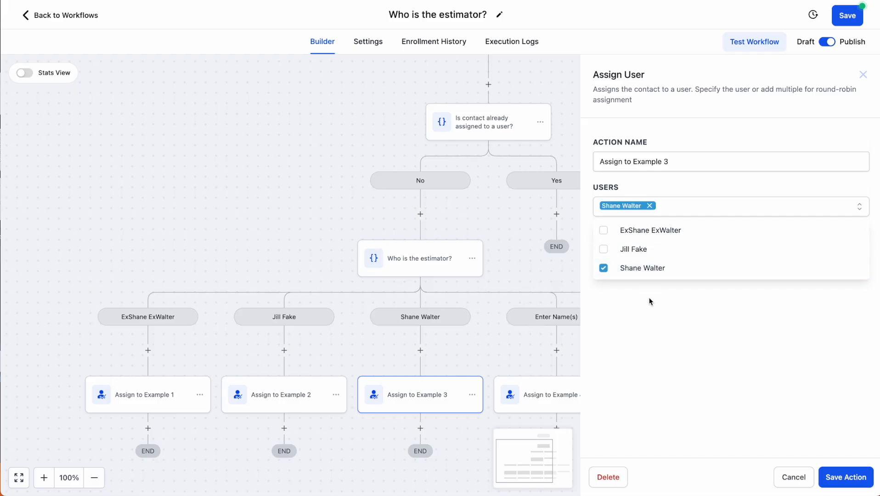
left_click(834, 476)
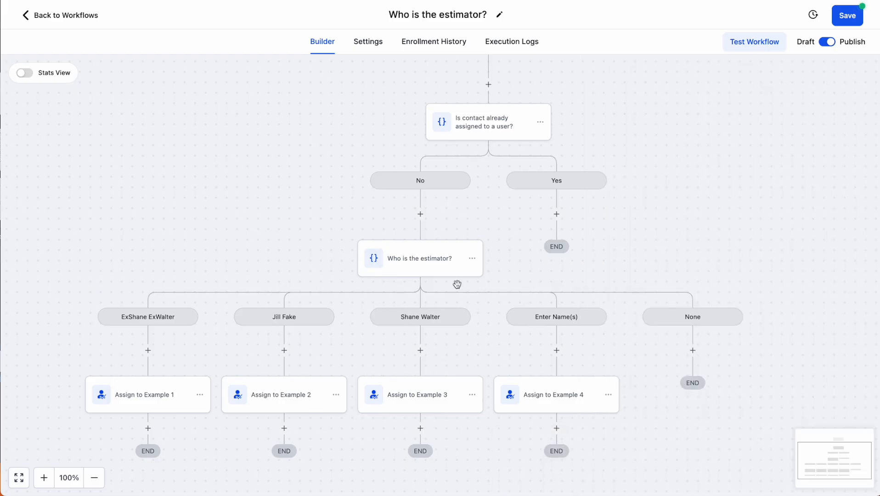
Recheck the estimator condition and the 'Assign to Example 1' step, closing both panels
left_click(419, 267)
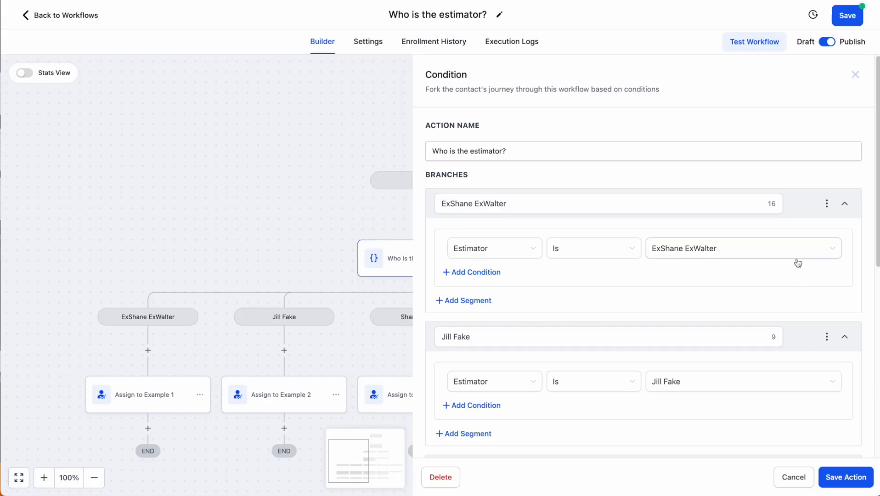
left_click(856, 75)
left_click(137, 401)
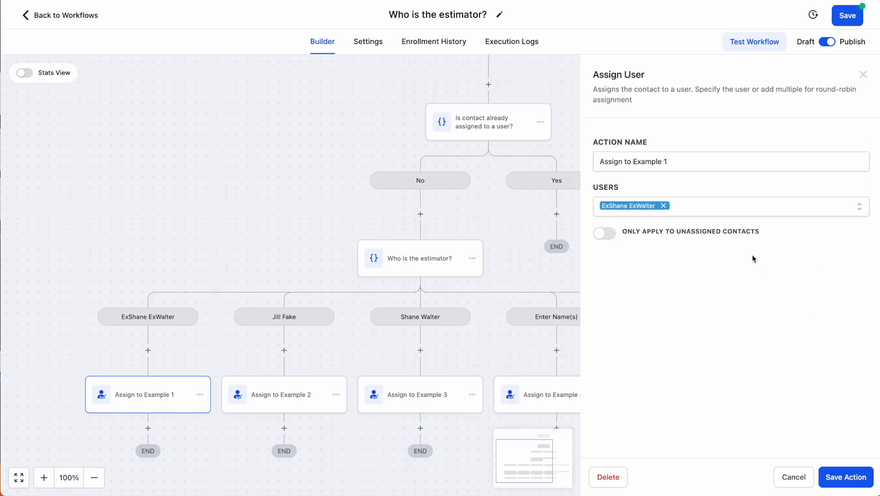
left_click(863, 75)
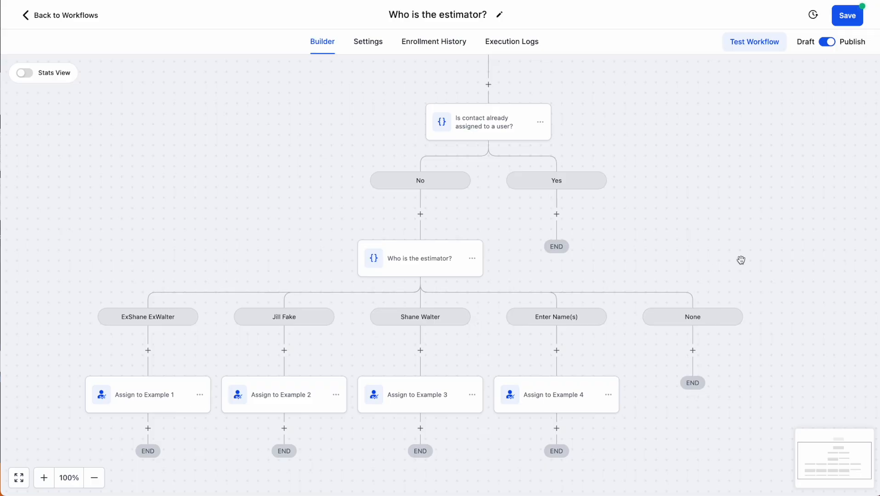
scroll(447, 256, "up", 2)
scroll(460, 240, "down", 1)
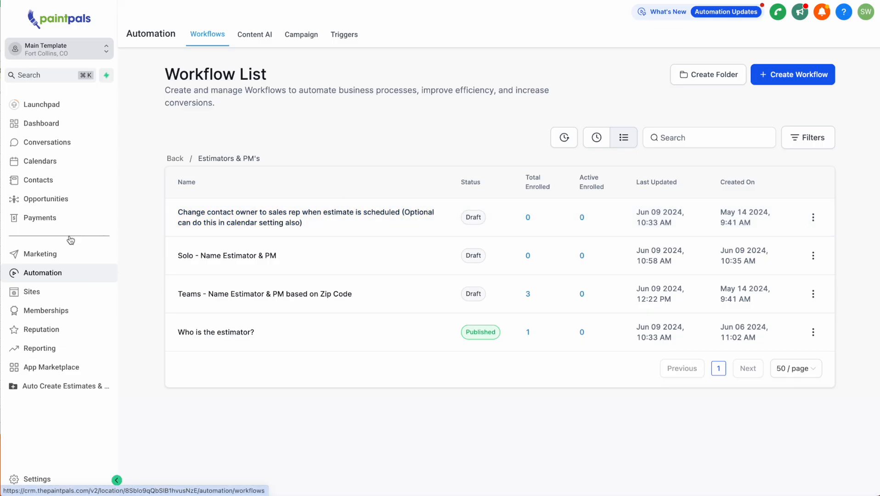
Go to the Calendars settings area
left_click(43, 167)
left_click(320, 34)
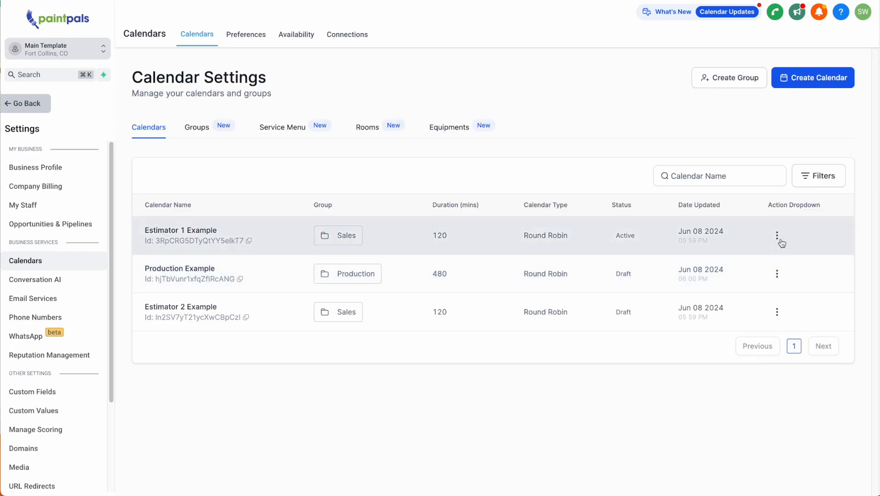
left_click(776, 237)
left_click(755, 124)
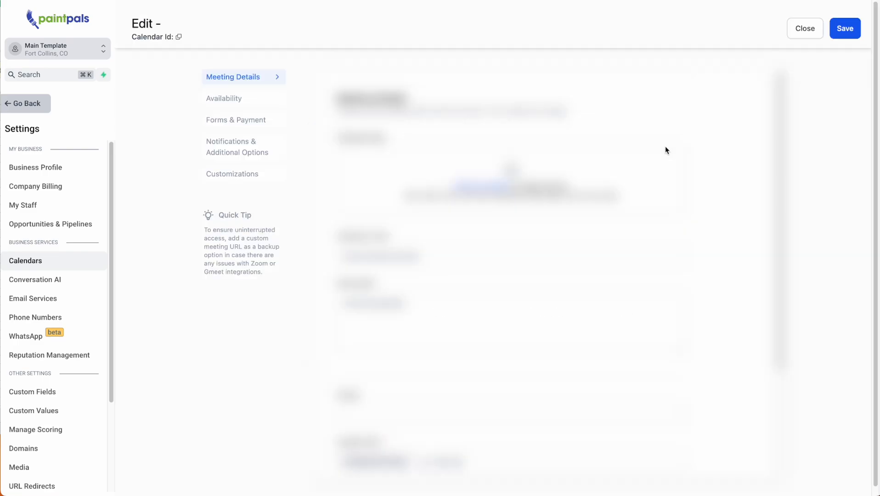
left_click(251, 154)
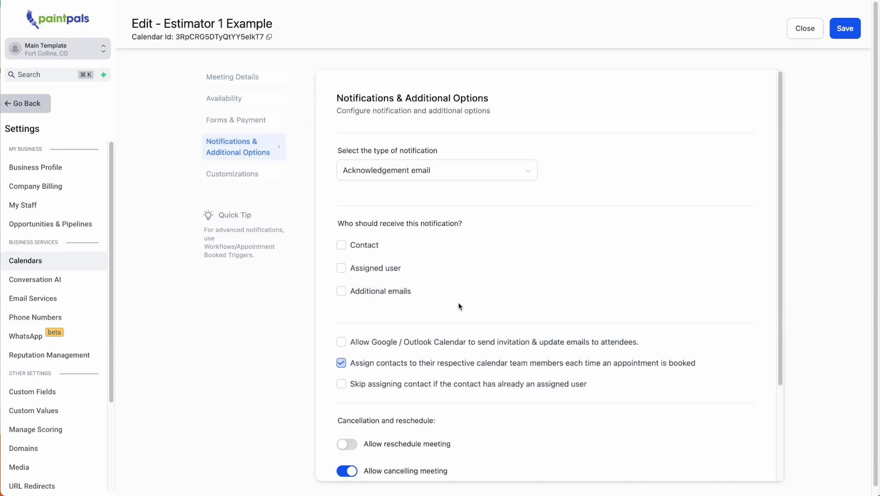
scroll(460, 306, "down", 1)
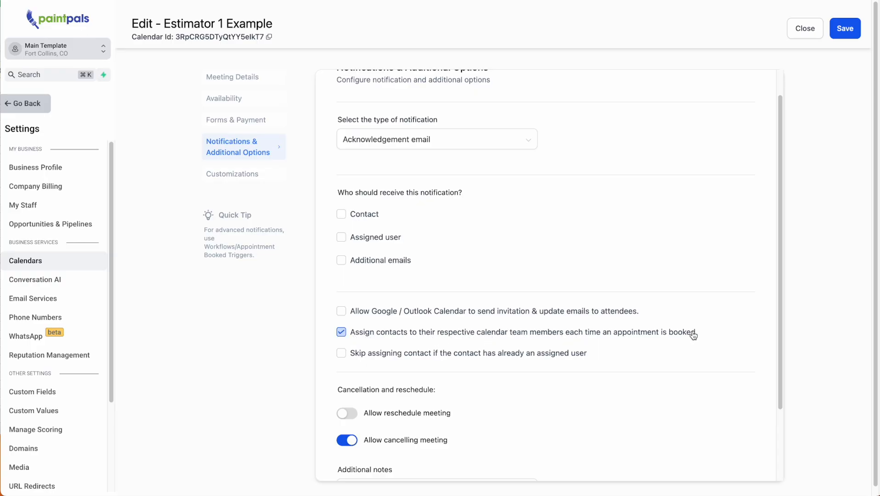
left_click(452, 337)
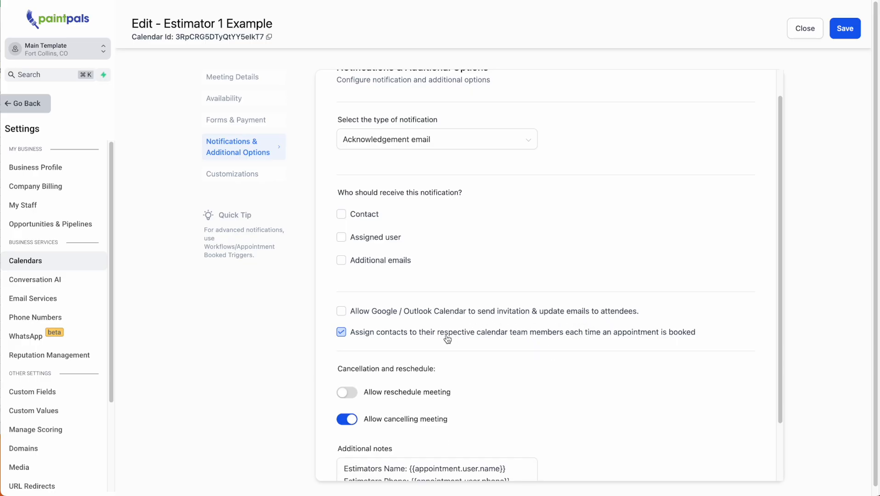
left_click(341, 333)
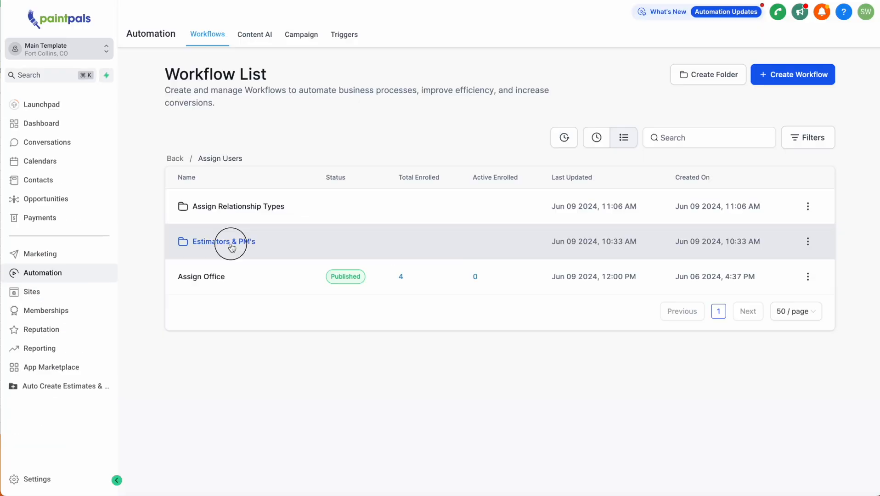
left_click(232, 244)
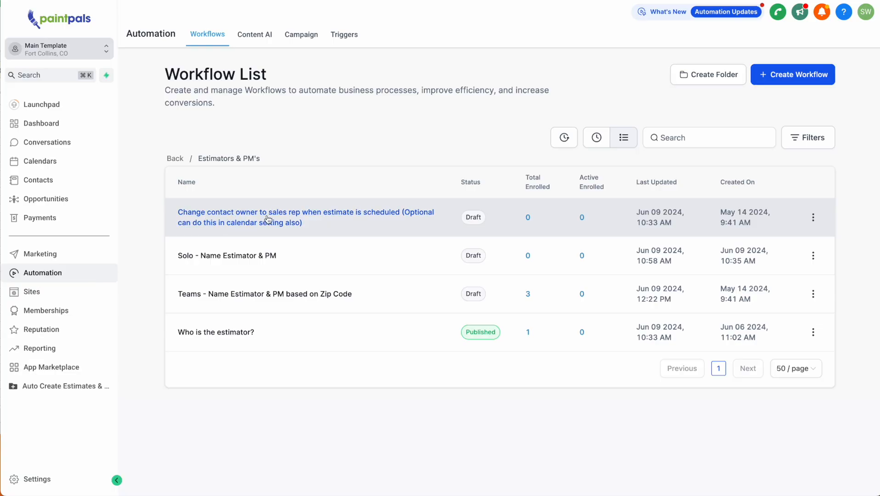
Open the 'Change contact owner to sales rep' workflow and review the Example 2 trigger's calendar filter unchanged
left_click(293, 220)
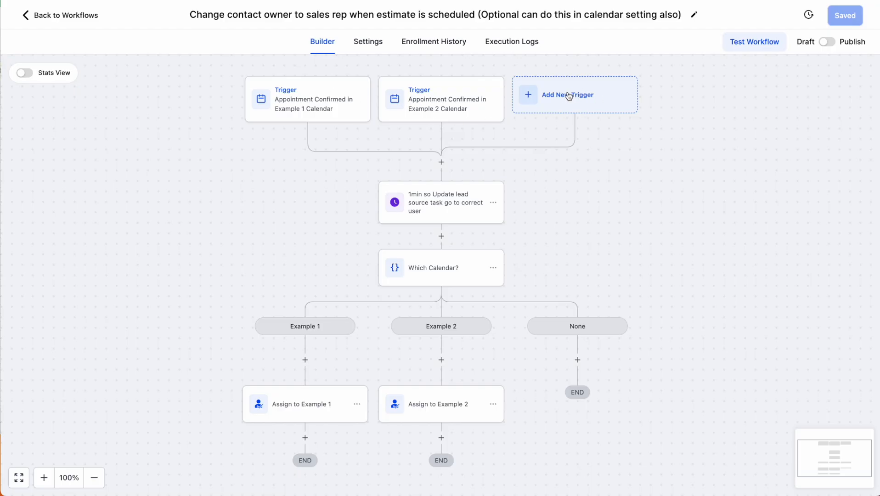
left_click(457, 98)
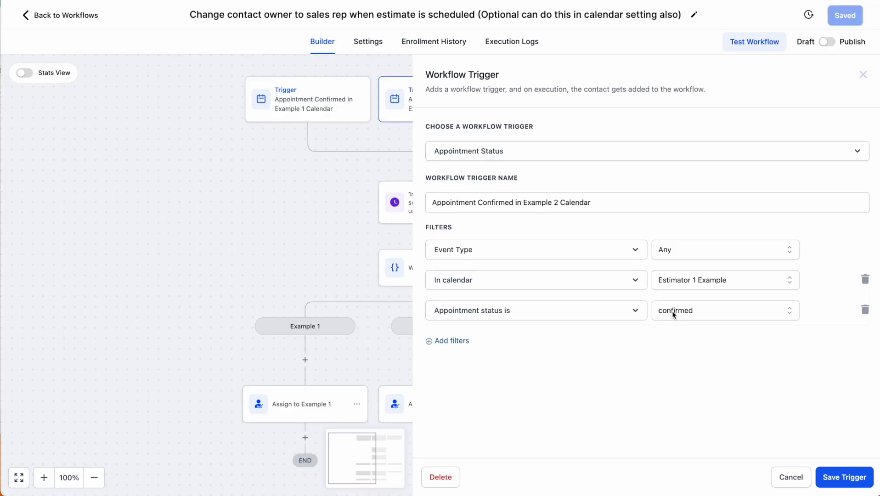
left_click(713, 281)
left_click(704, 283)
left_click(792, 472)
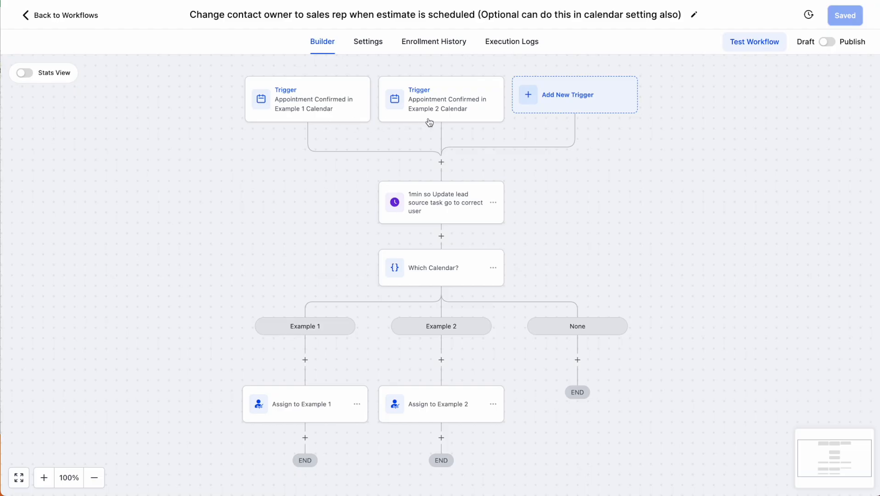
scroll(487, 142, "down", 3)
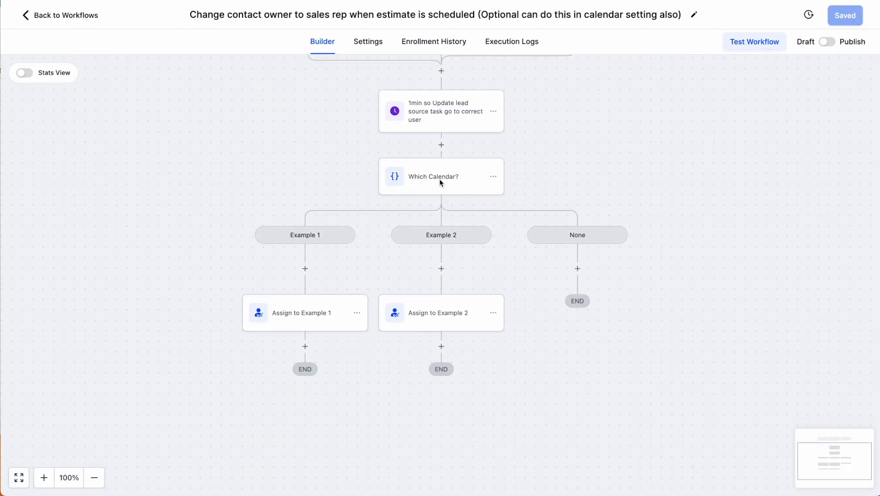
left_click(440, 181)
left_click(827, 338)
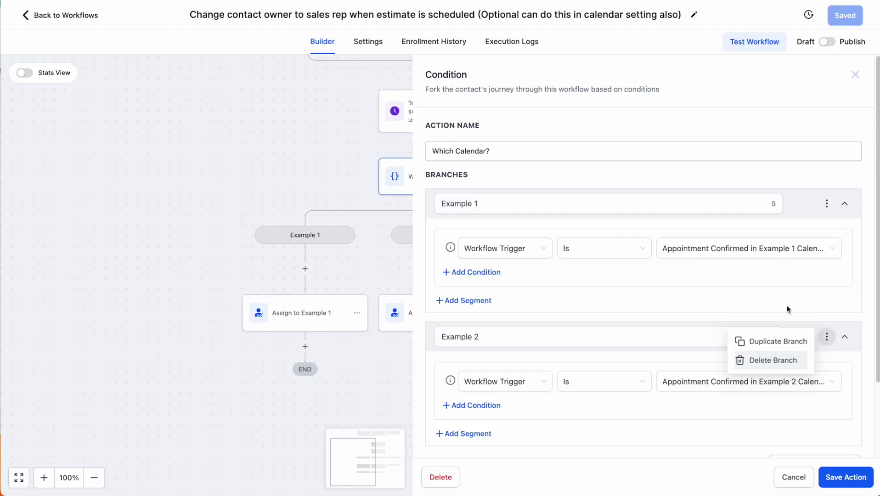
left_click(533, 249)
left_click(588, 249)
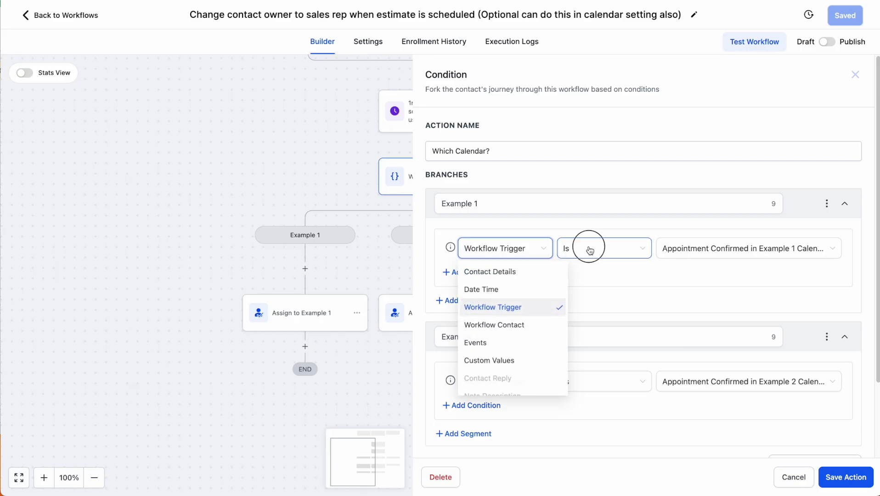
left_click(701, 250)
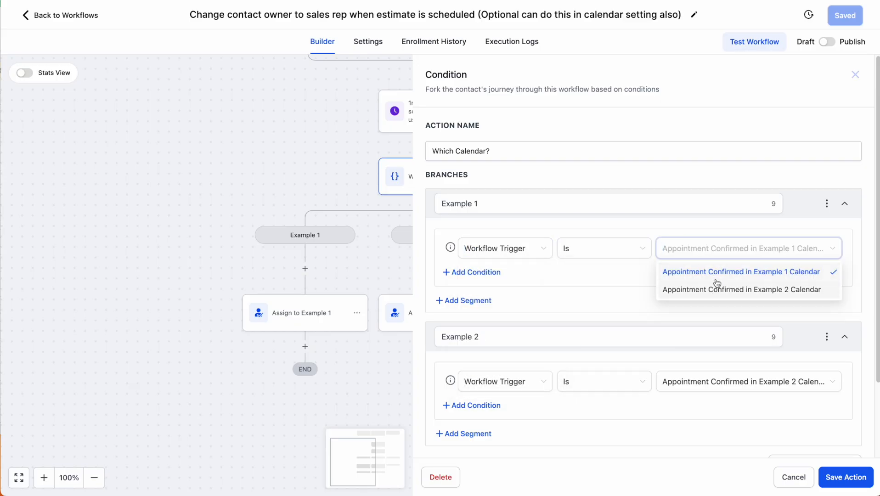
left_click(555, 279)
scroll(355, 115, "up", 2)
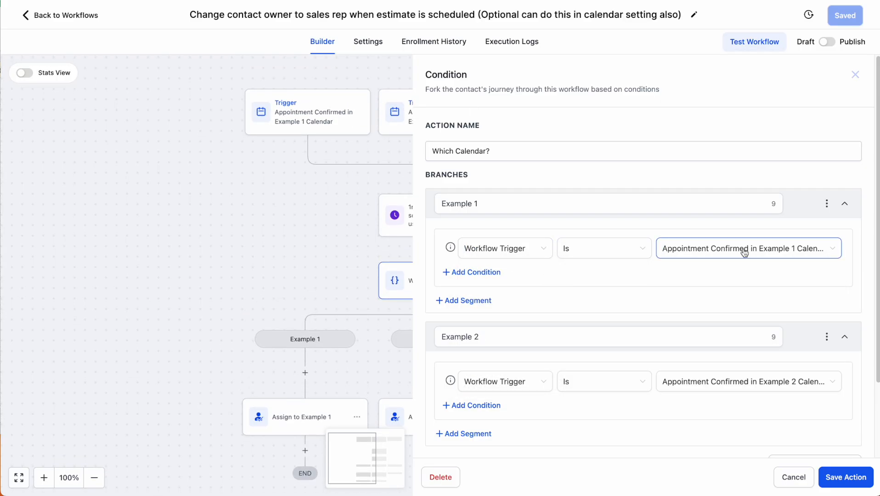
left_click(858, 73)
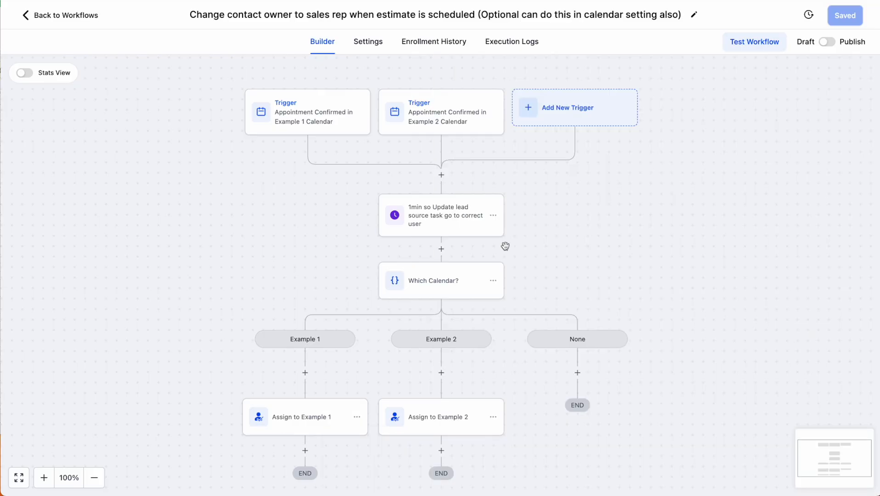
scroll(407, 197, "down", 2)
left_click(300, 326)
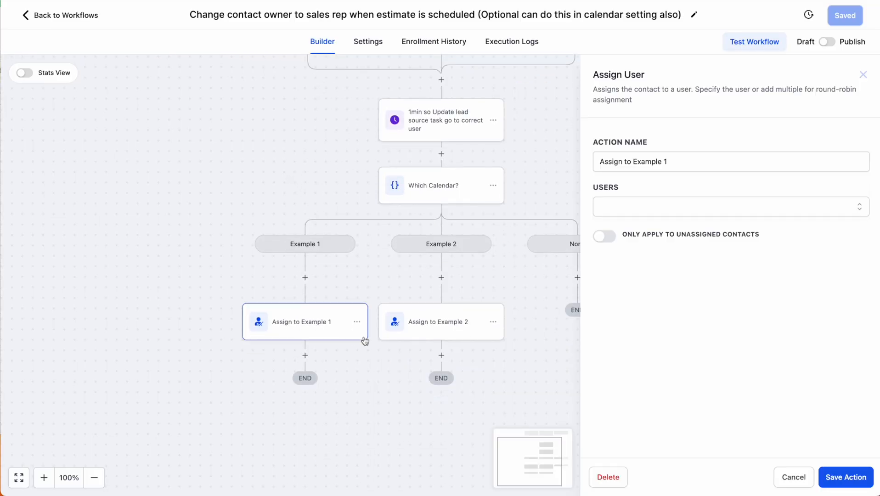
left_click(449, 322)
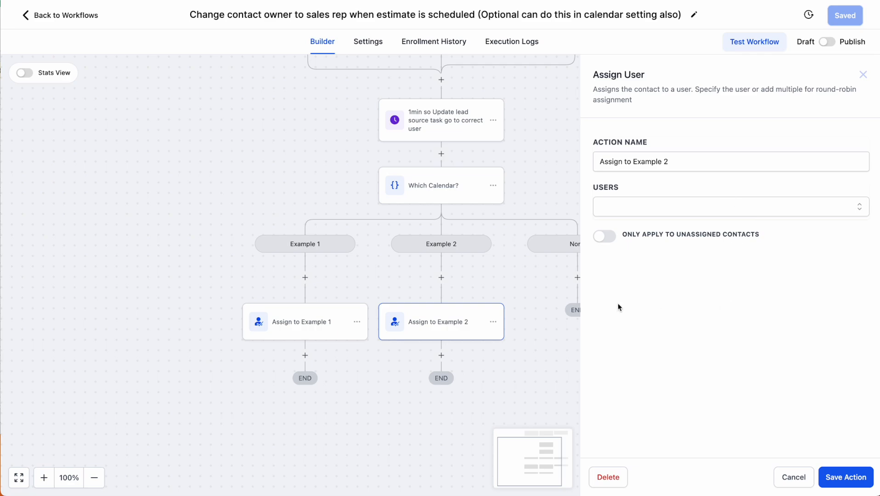
left_click(516, 282)
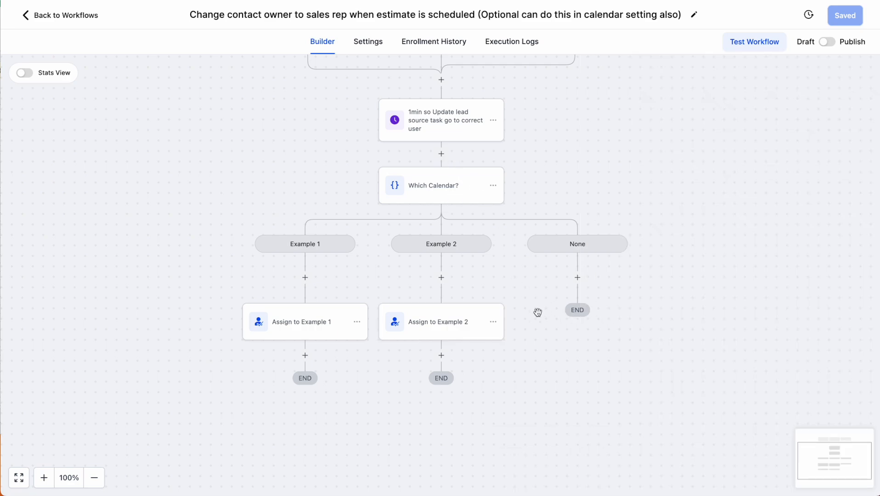
scroll(531, 343, "up", 2)
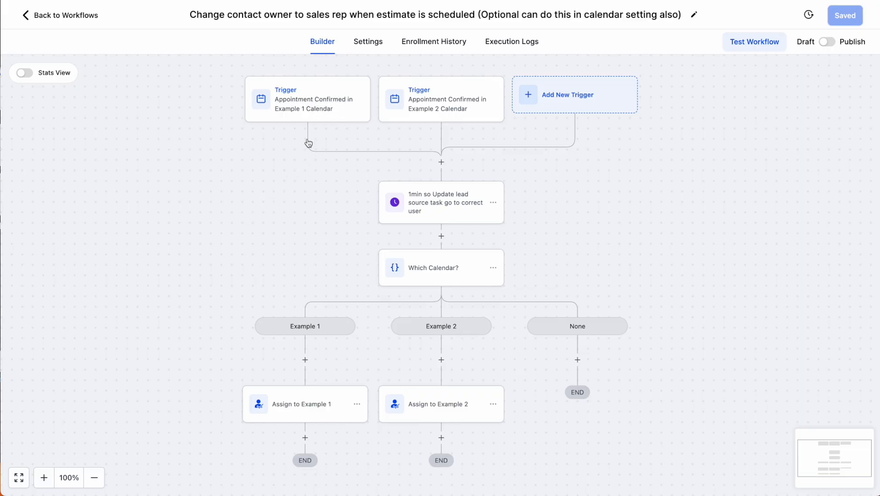
scroll(286, 406, "down", 1)
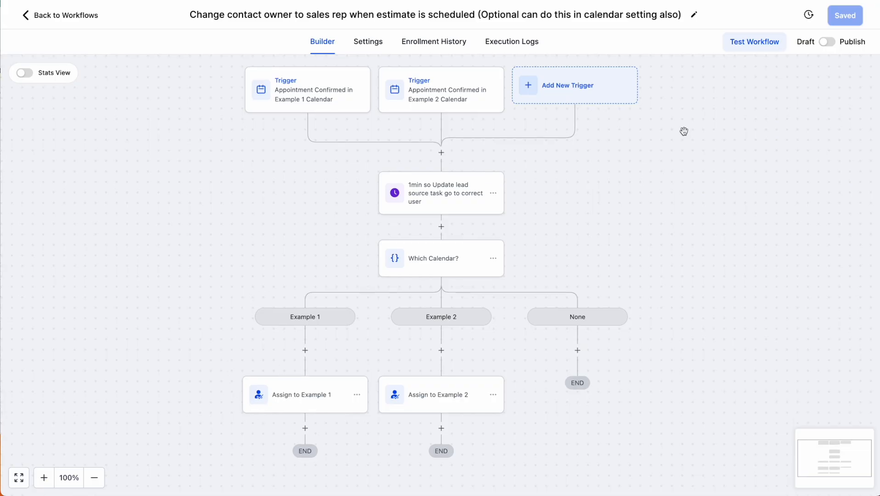